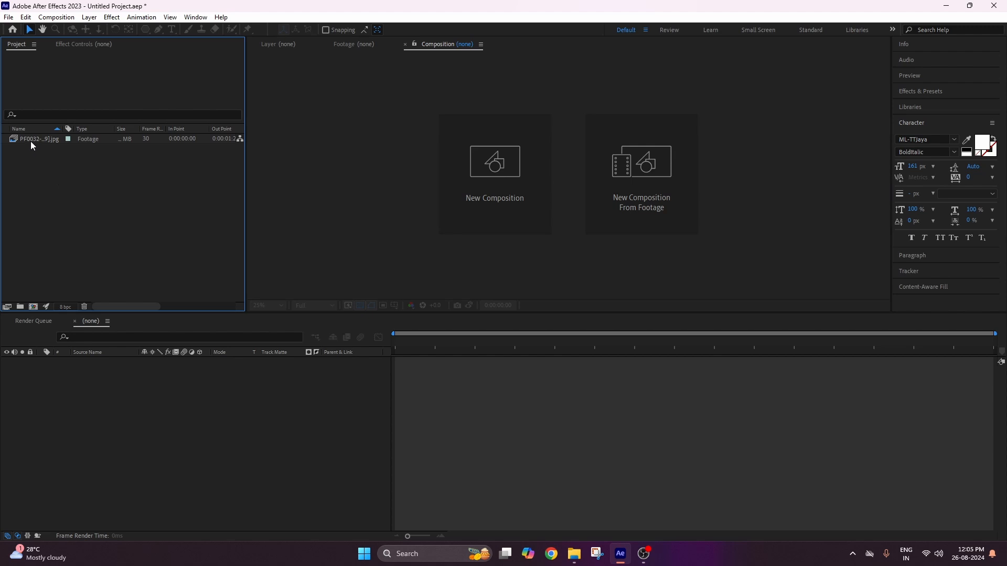
# Create a composition from the PF0032-02_Clip-2_REC709_2K image sequence and preview its playback.
pyautogui.click(31, 140)
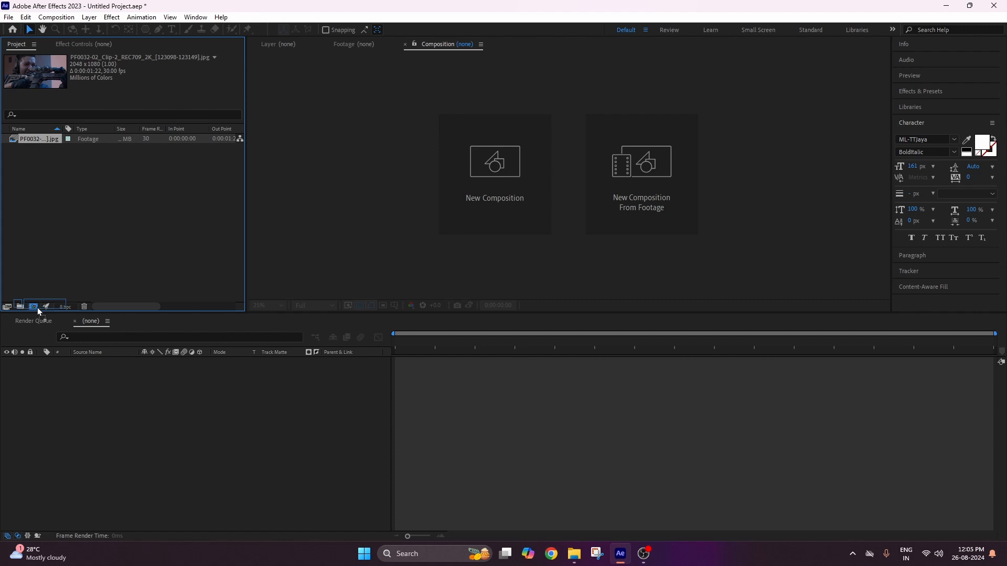
pyautogui.moveTo(34, 307); pyautogui.dragTo(33, 307)
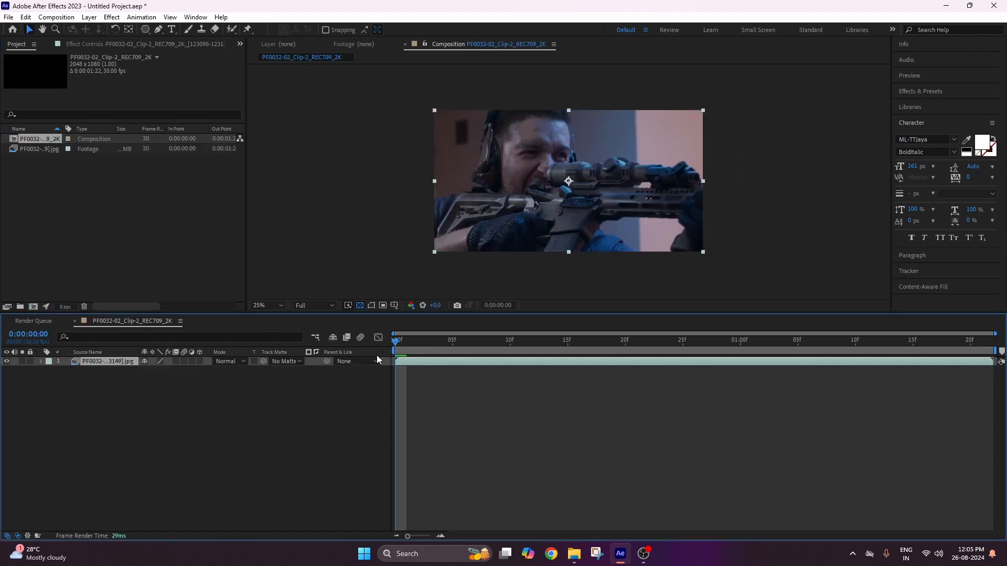
pyautogui.press('space')
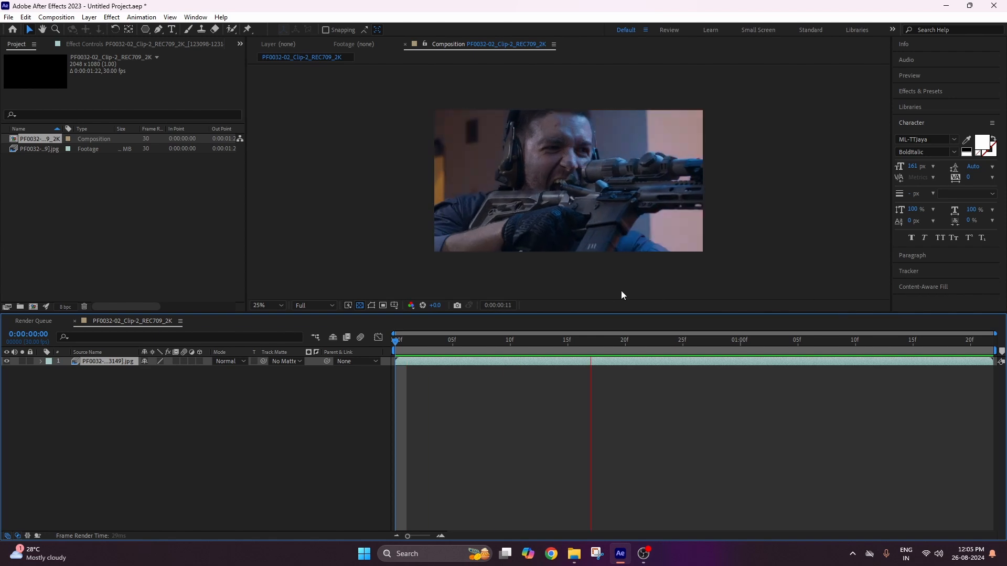
pyautogui.press('space')
# Return to the first frame and examine the marks on the man's forehead and face up close.
pyautogui.scroll(3, 583, 121)
pyautogui.moveTo(583, 121); pyautogui.dragTo(575, 244)
pyautogui.moveTo(633, 121); pyautogui.dragTo(603, 187)
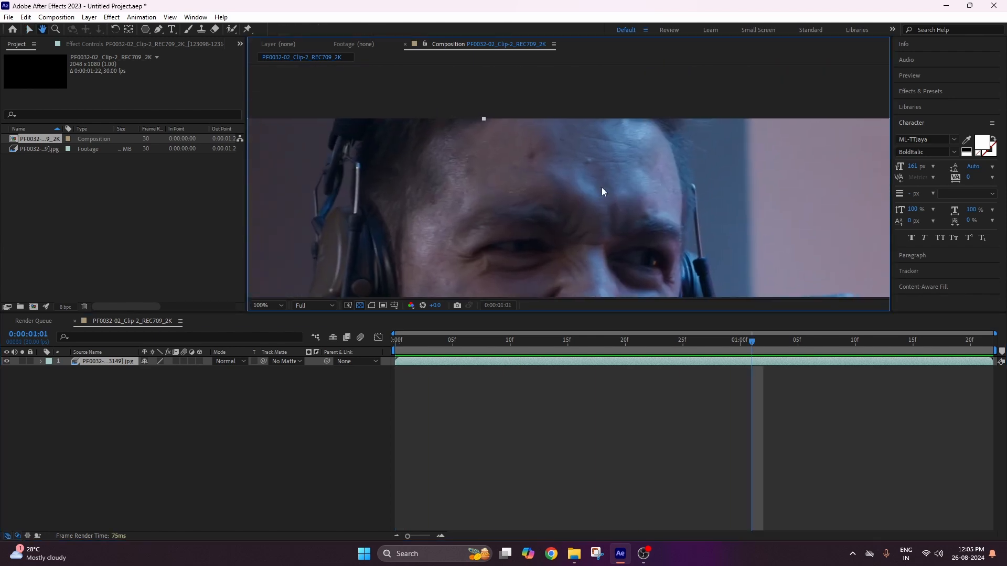
pyautogui.moveTo(669, 341); pyautogui.dragTo(369, 342)
pyautogui.scroll(2, 512, 197)
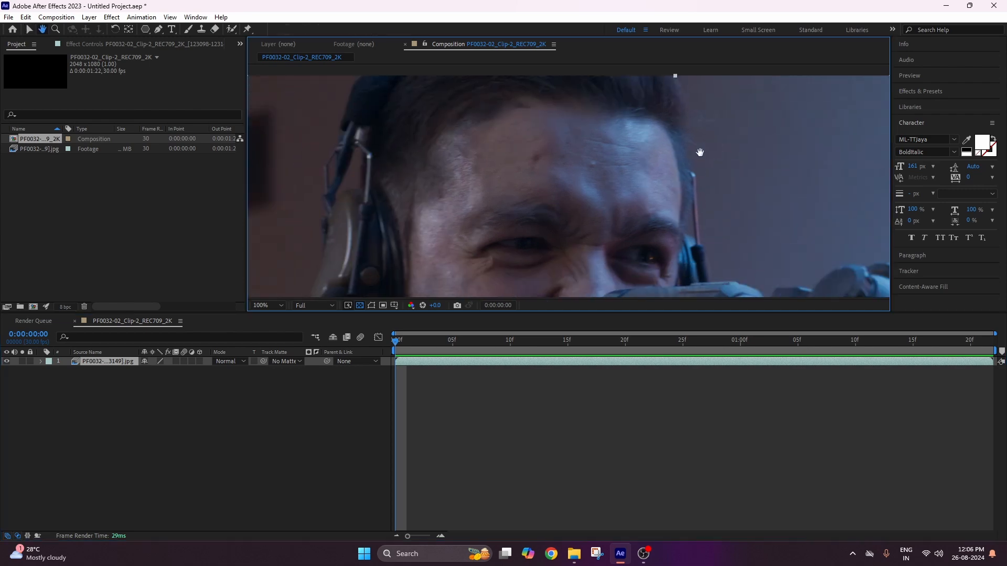
pyautogui.moveTo(627, 163); pyautogui.dragTo(639, 159)
pyautogui.press('v')
pyautogui.scroll(-4, 637, 157)
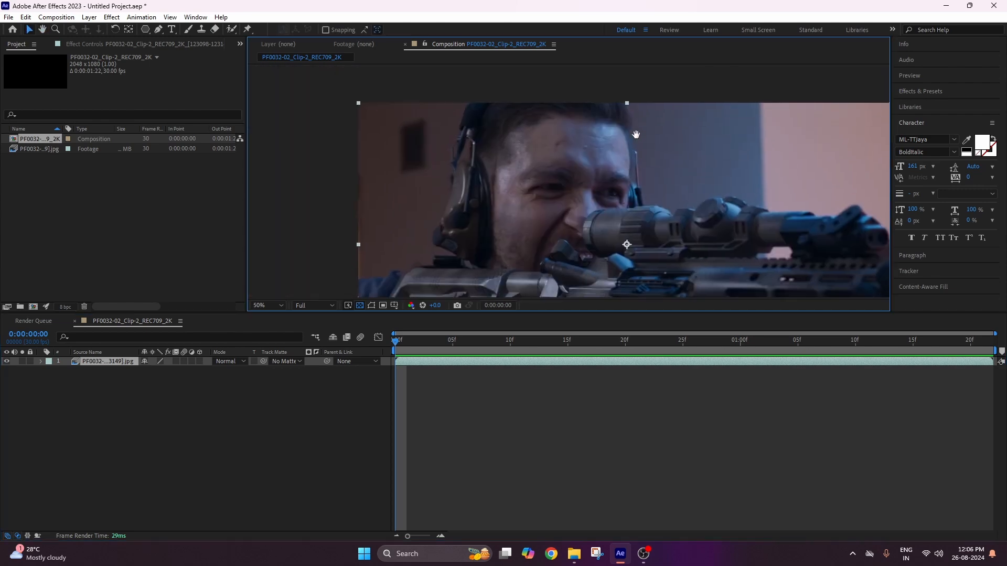
pyautogui.scroll(4, 529, 164)
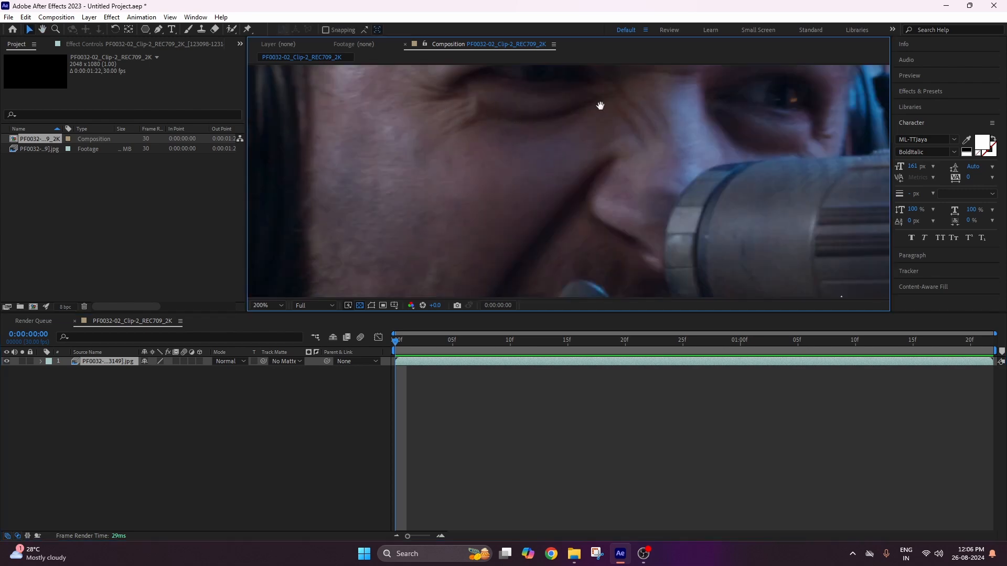
pyautogui.moveTo(600, 106); pyautogui.dragTo(608, 210)
pyautogui.moveTo(611, 157); pyautogui.dragTo(602, 135)
pyautogui.scroll(-2, 611, 175)
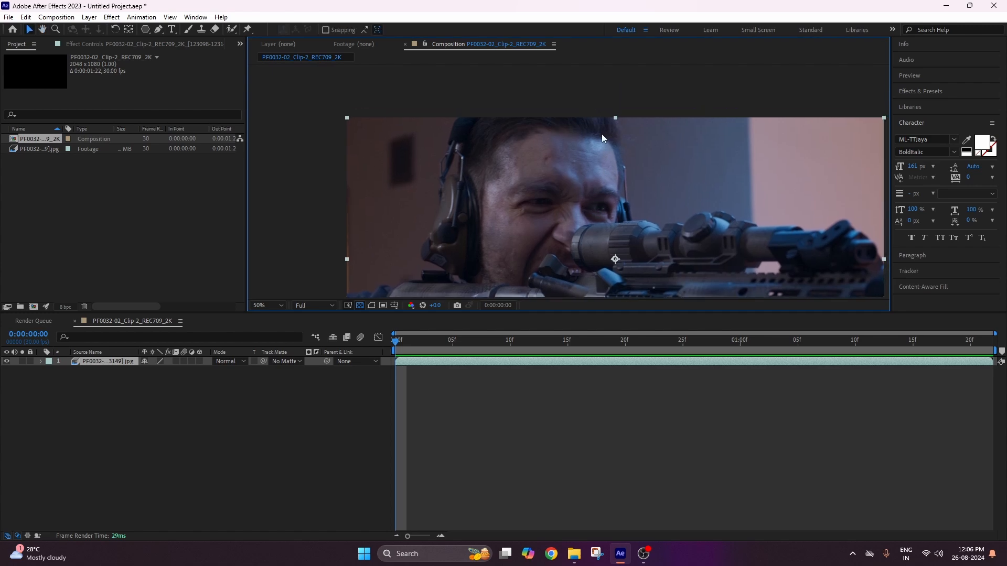
pyautogui.scroll(3, 589, 181)
pyautogui.scroll(-2, 598, 174)
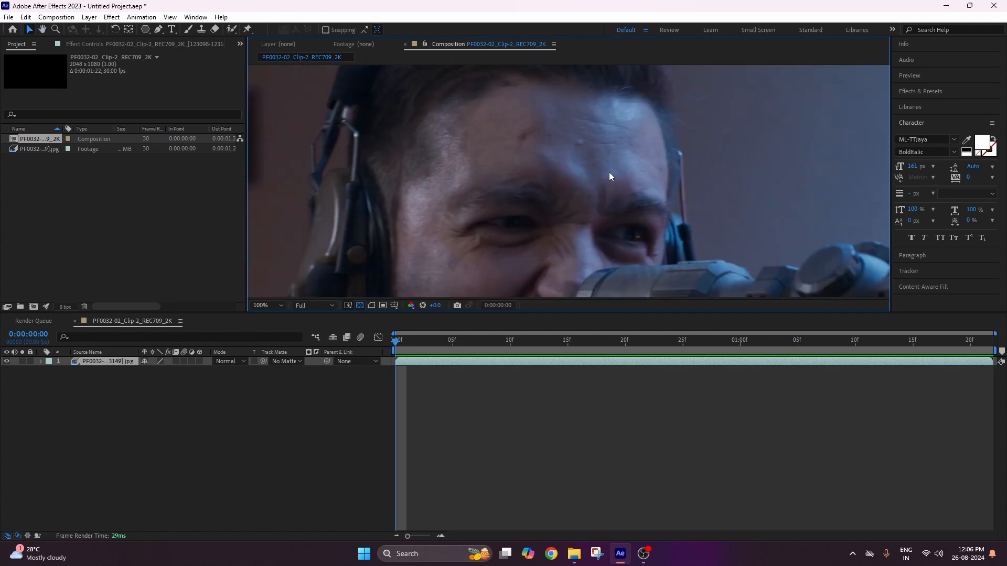
pyautogui.moveTo(611, 193); pyautogui.dragTo(636, 158)
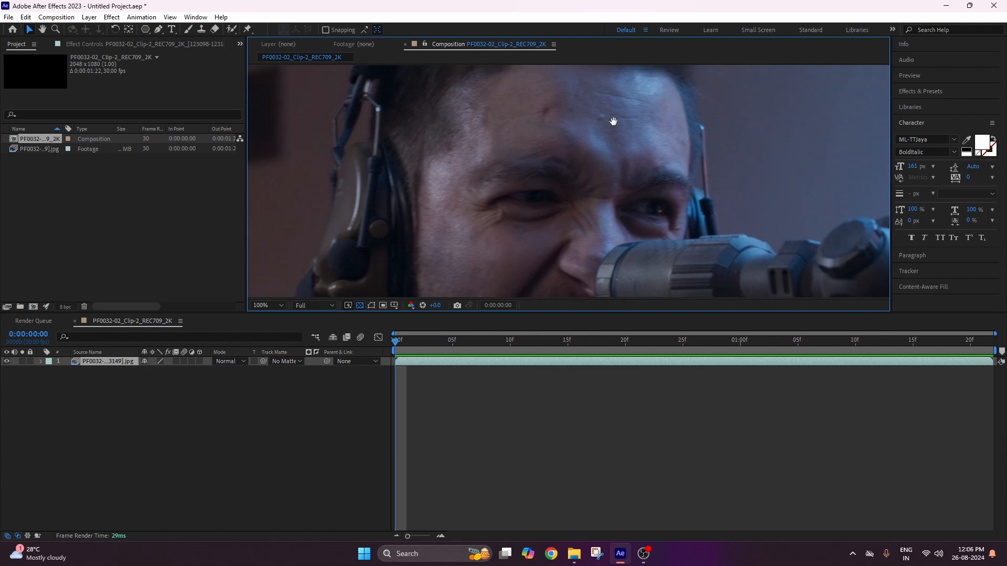
pyautogui.scroll(2, 603, 170)
pyautogui.moveTo(611, 172); pyautogui.dragTo(598, 185)
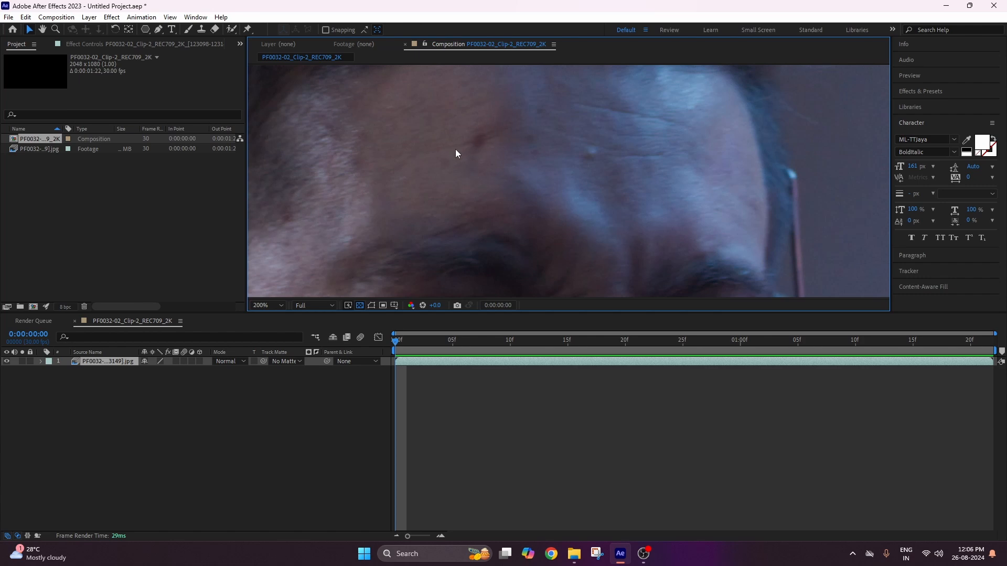
pyautogui.scroll(-2, 612, 174)
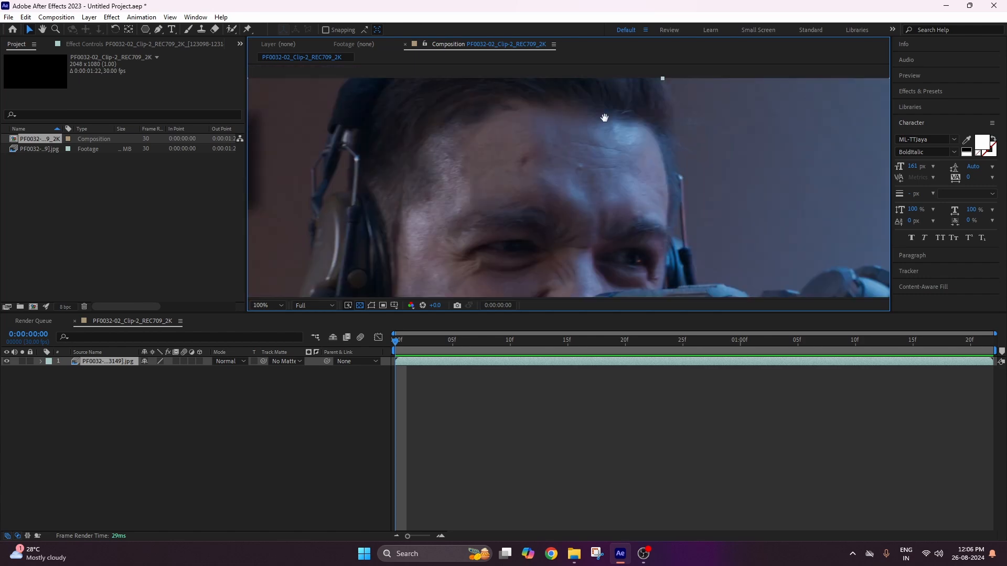
# Open the footage layer in its own viewer, compare it with the composition view, and return to the composition.
pyautogui.click(206, 413)
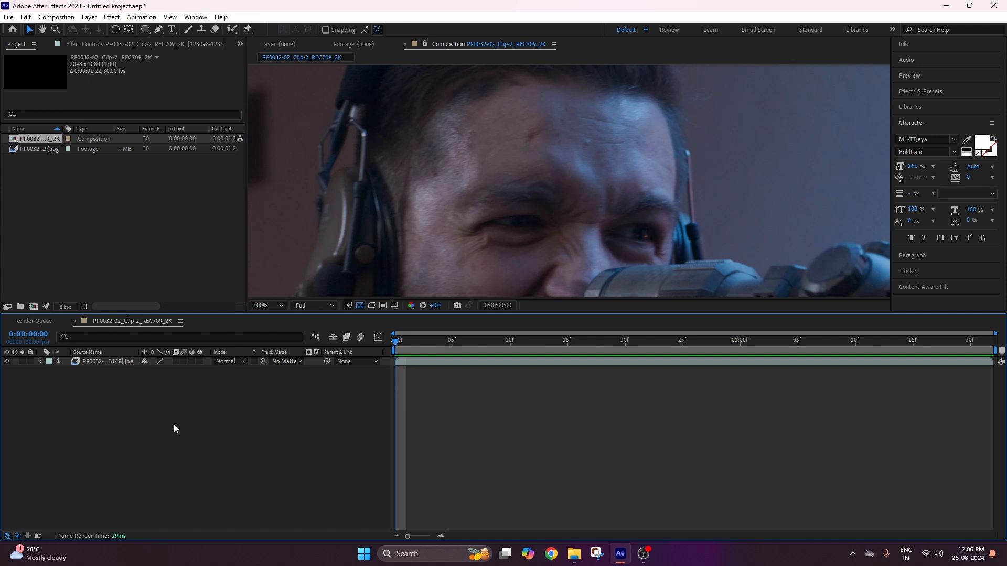
pyautogui.click(100, 361)
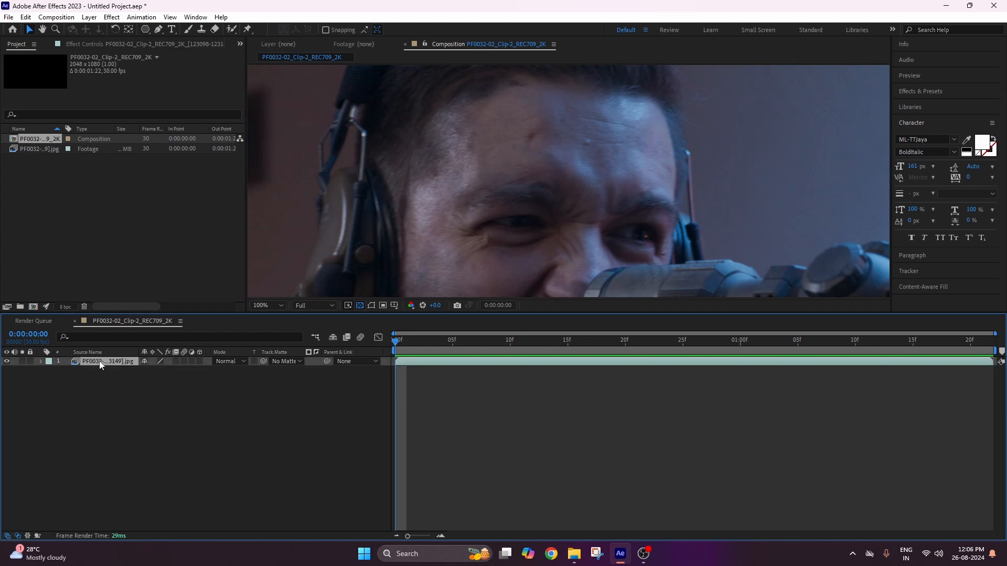
pyautogui.doubleClick(121, 360)
pyautogui.scroll(-4, 593, 178)
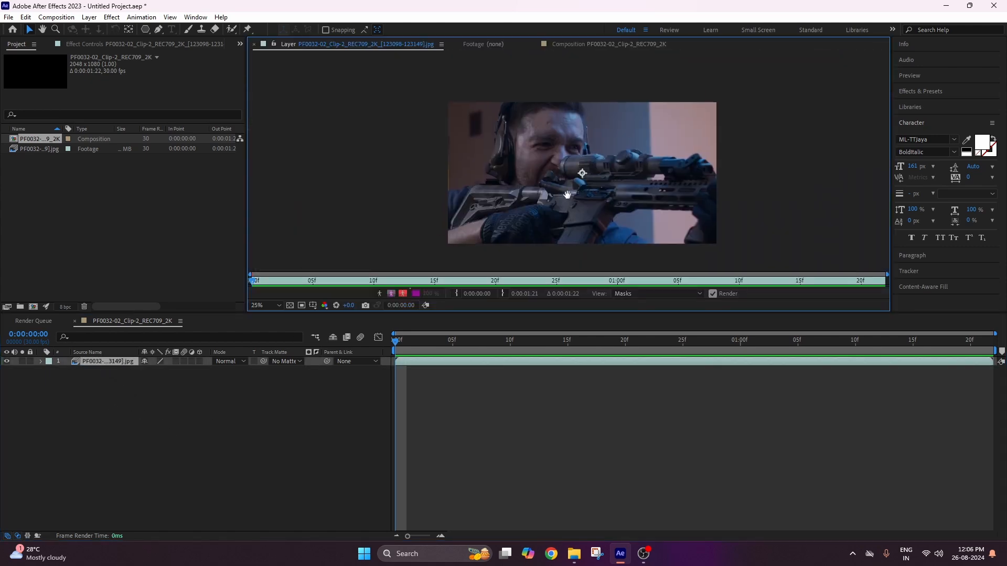
pyautogui.click(472, 44)
pyautogui.click(422, 44)
pyautogui.click(610, 43)
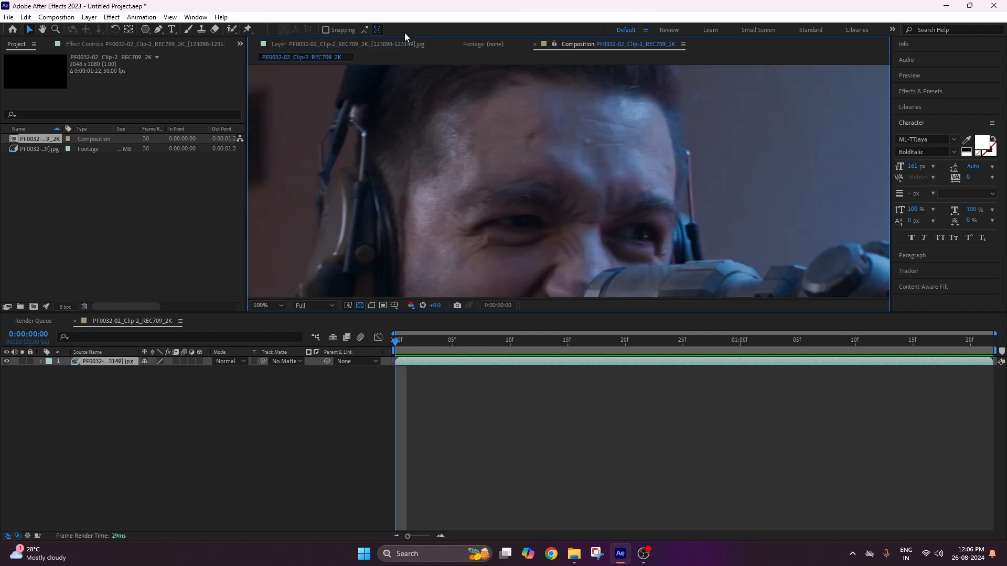
pyautogui.click(358, 43)
pyautogui.moveTo(557, 65); pyautogui.dragTo(505, 79)
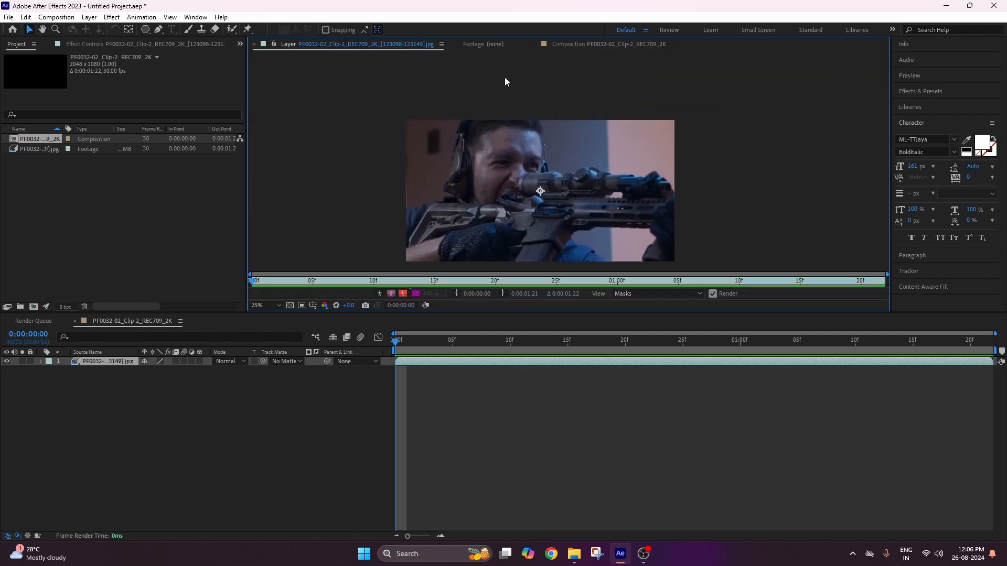
pyautogui.click(581, 44)
pyautogui.scroll(1, 564, 170)
pyautogui.moveTo(563, 171); pyautogui.dragTo(572, 210)
pyautogui.scroll(-2, 572, 204)
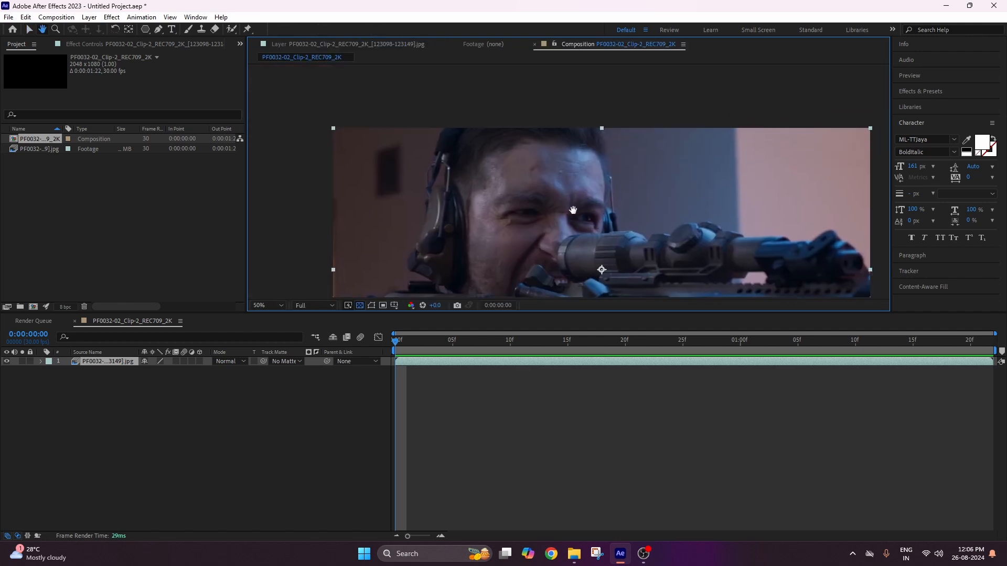
# Apply Track in Boris FX Mocha to the footage layer and launch Mocha AE past its welcome screen.
pyautogui.click(115, 380)
pyautogui.click(124, 362)
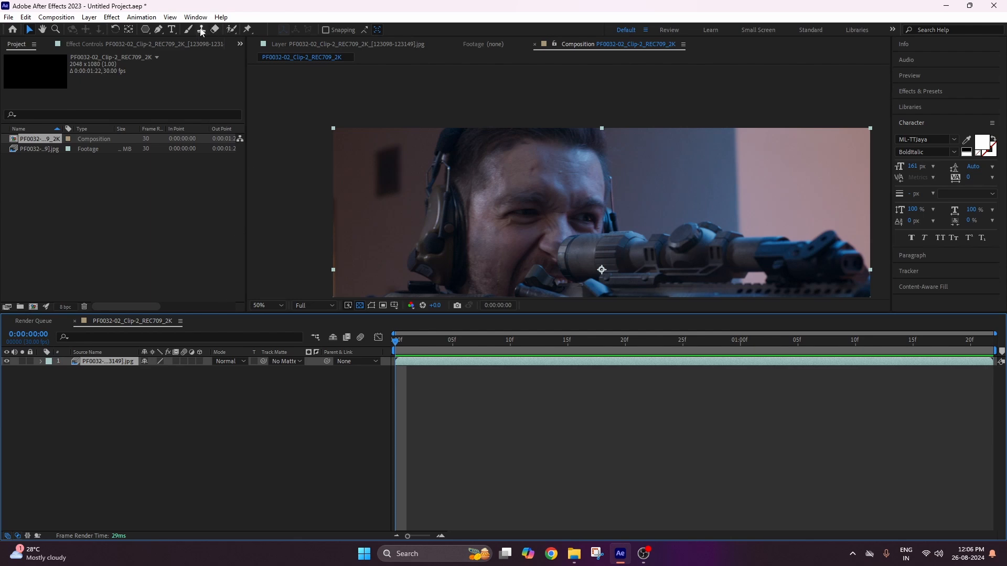
pyautogui.click(142, 18)
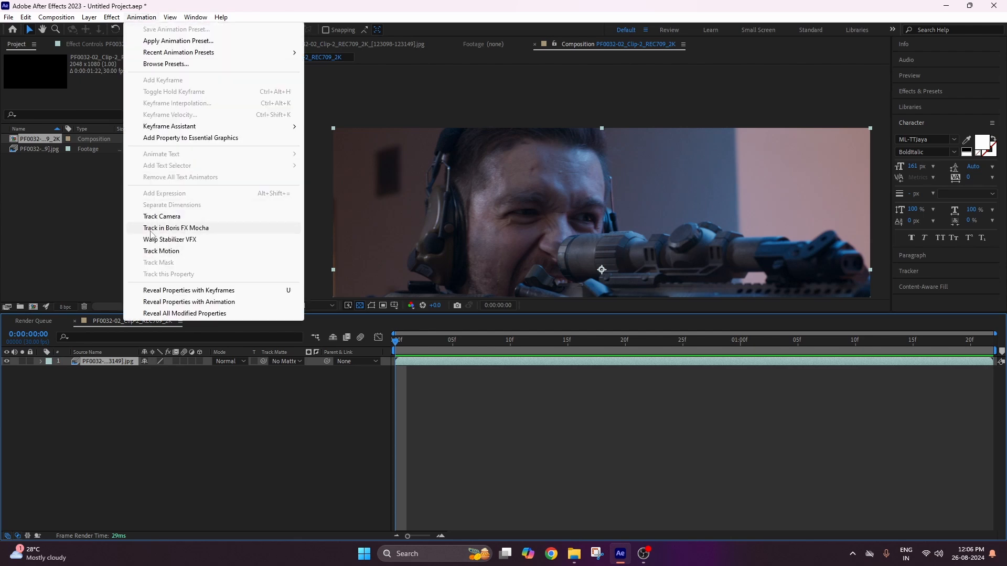
pyautogui.click(192, 228)
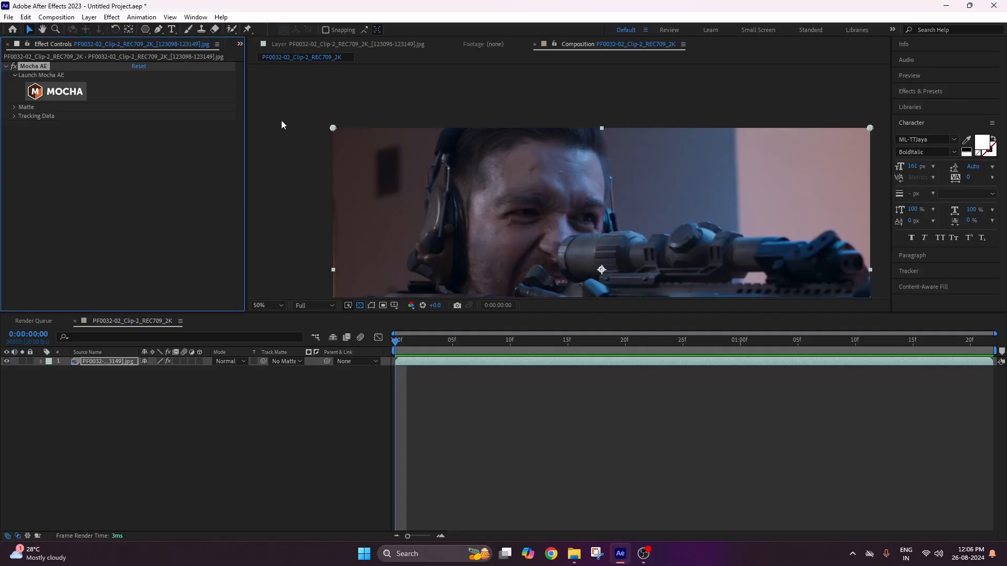
pyautogui.click(50, 89)
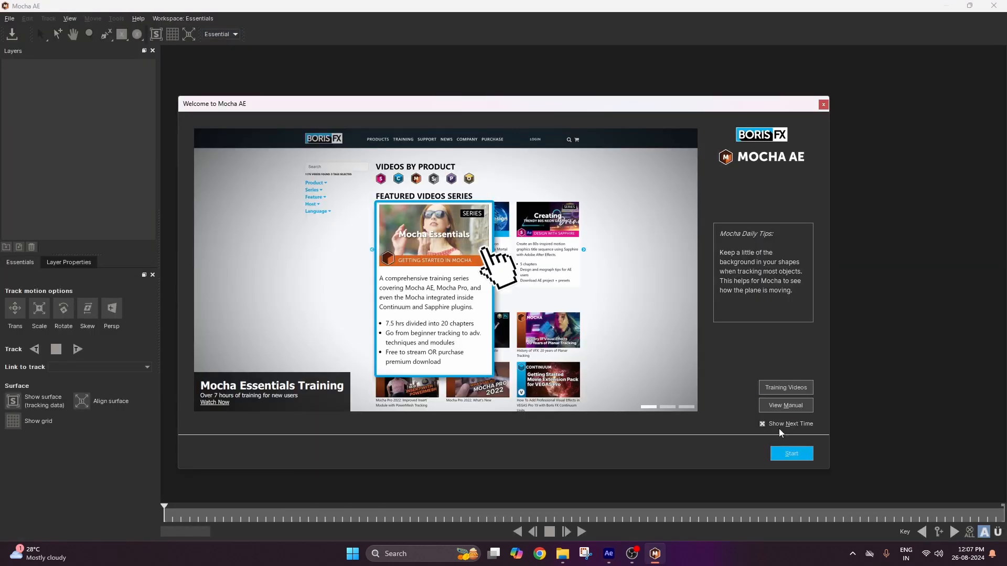
pyautogui.click(783, 457)
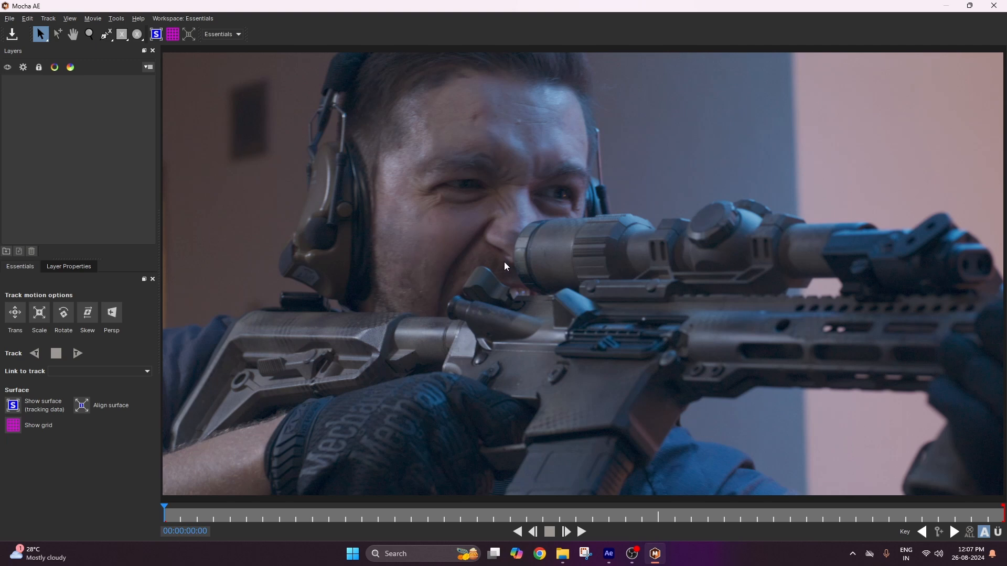
pyautogui.press('x')
pyautogui.moveTo(503, 260)
pyautogui.mouseDown()
pyautogui.moveTo(558, 281)
pyautogui.moveTo(517, 264)
pyautogui.mouseUp()
pyautogui.press('x')
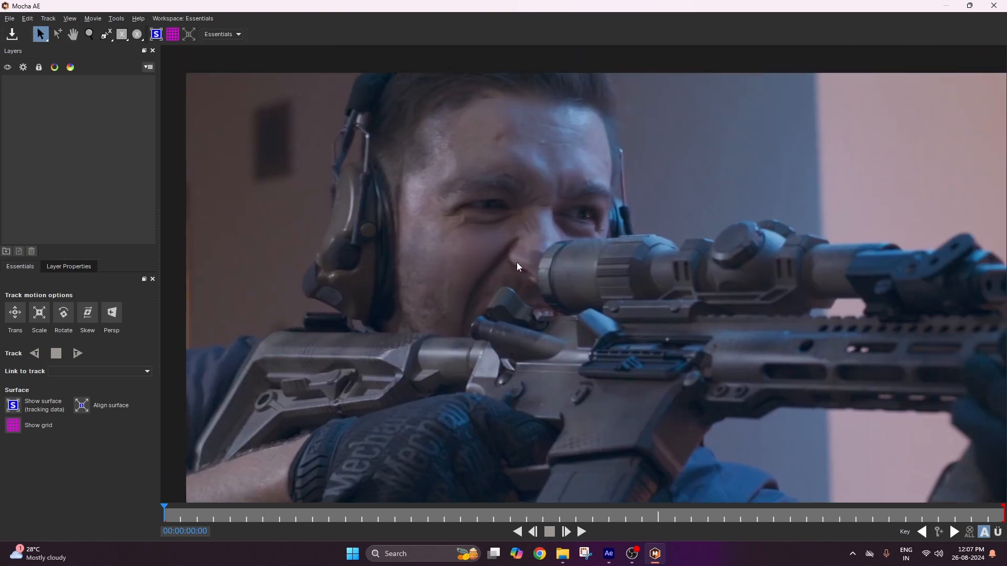
pyautogui.scroll(-4, 519, 265)
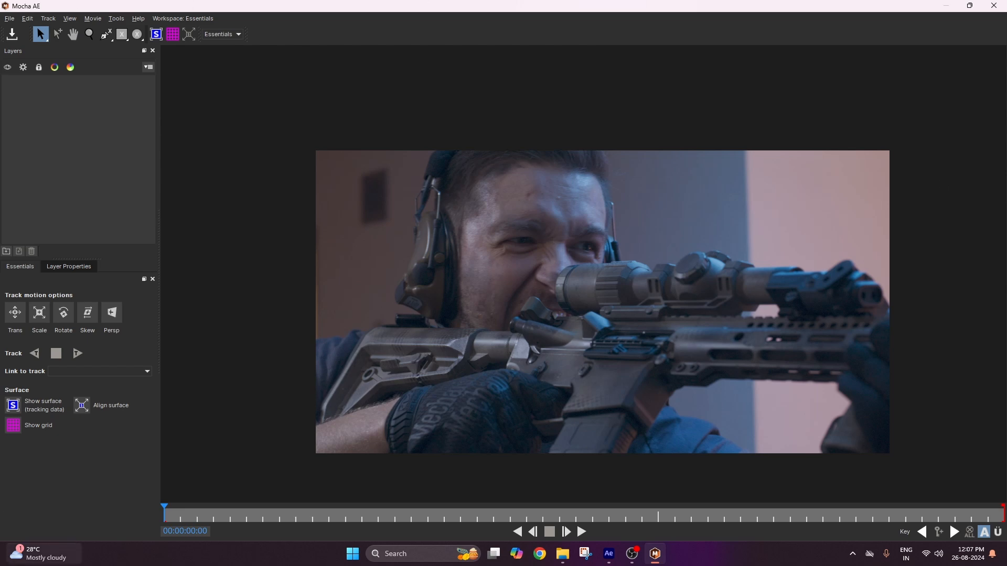
pyautogui.press('x')
pyautogui.moveTo(517, 399); pyautogui.dragTo(483, 360)
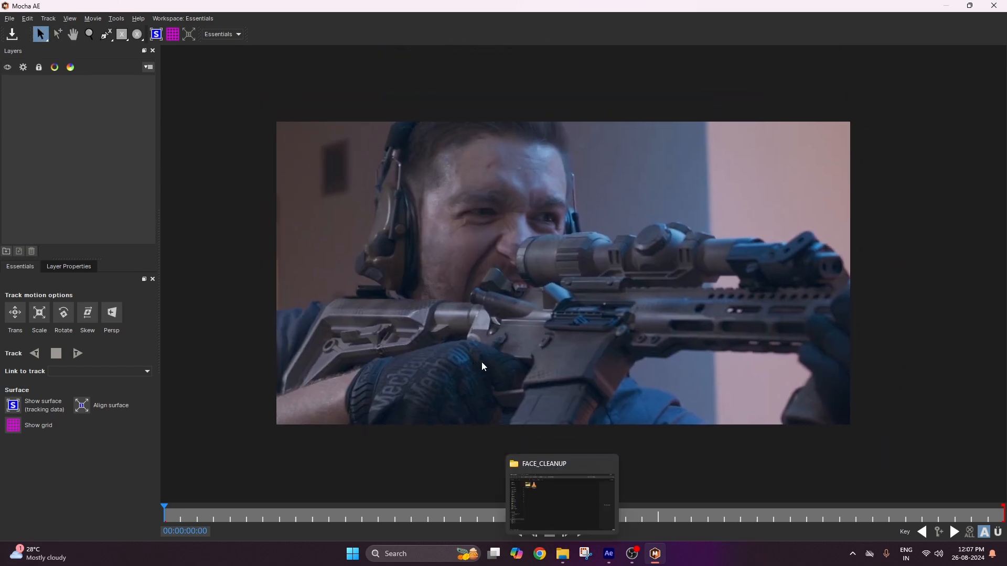
pyautogui.press('x')
pyautogui.moveTo(613, 375); pyautogui.dragTo(593, 398)
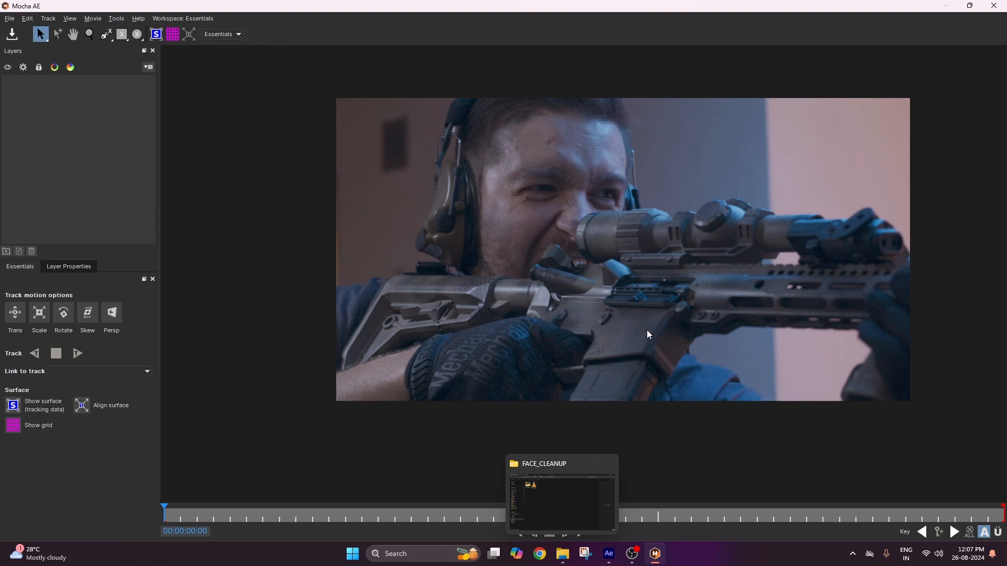
pyautogui.press('x')
pyautogui.press('x')
pyautogui.moveTo(651, 386); pyautogui.dragTo(687, 366)
pyautogui.press('x')
pyautogui.click(563, 554)
pyautogui.click(563, 556)
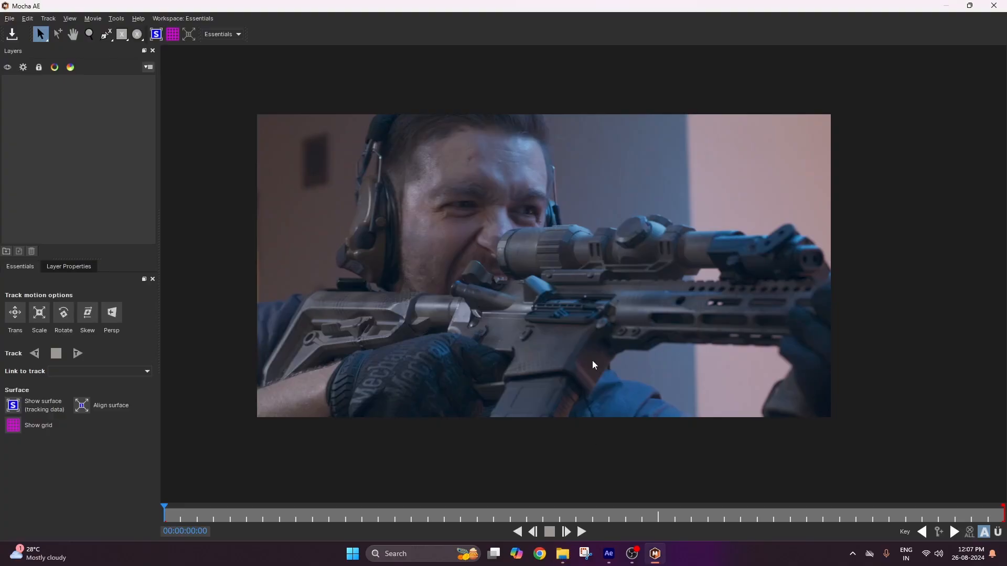
pyautogui.press('x')
pyautogui.moveTo(465, 272); pyautogui.dragTo(473, 278)
pyautogui.scroll(3, 474, 279)
pyautogui.press('x')
pyautogui.moveTo(505, 248)
pyautogui.mouseDown()
pyautogui.moveTo(547, 234)
pyautogui.moveTo(571, 250)
pyautogui.moveTo(521, 259)
pyautogui.mouseUp()
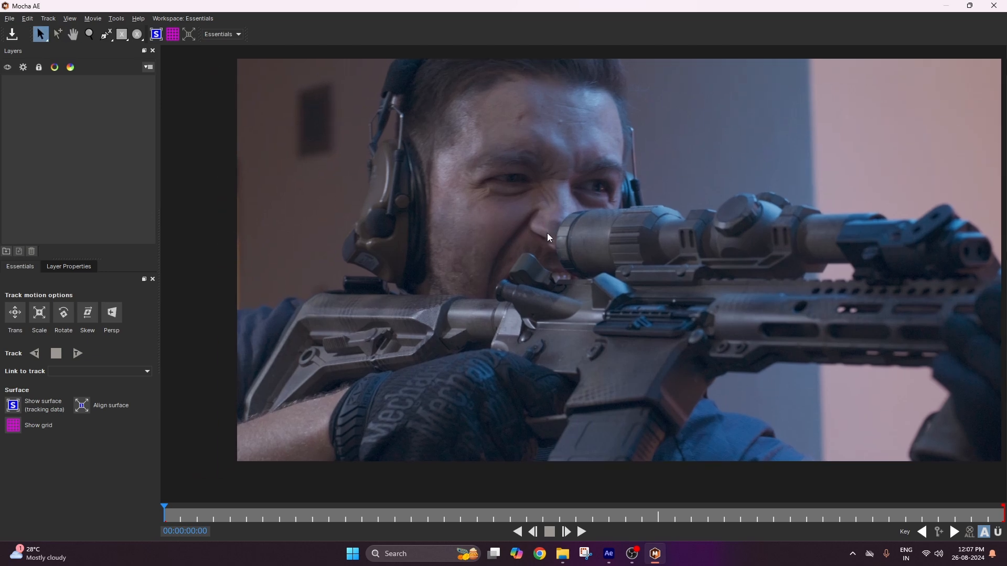
pyautogui.scroll(-2, 547, 233)
pyautogui.press('x')
pyautogui.scroll(-1, 569, 247)
pyautogui.scroll(2, 569, 248)
pyautogui.scroll(-1, 550, 266)
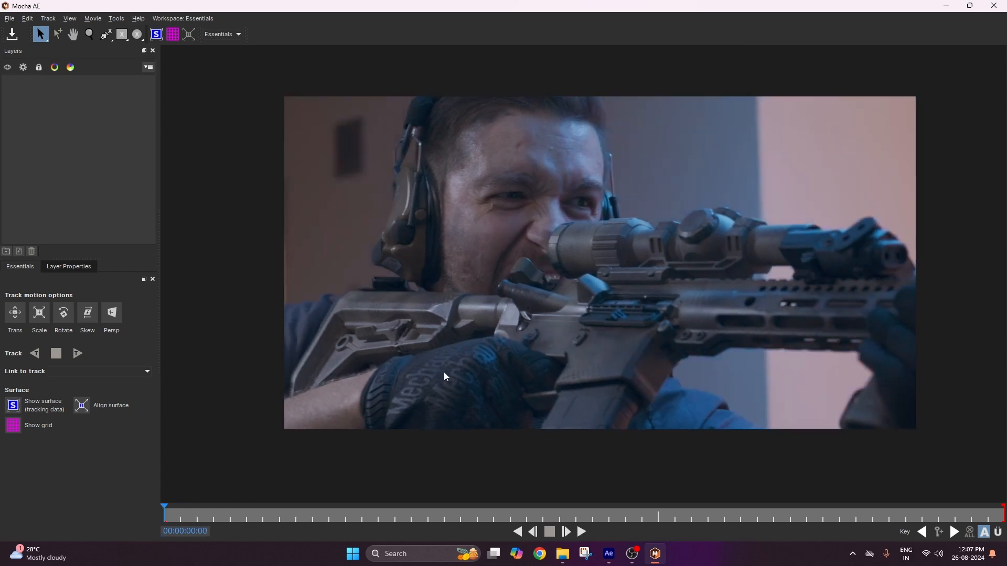
# Play the clip in Mocha AE briefly and return to the first frame.
pyautogui.press('space')
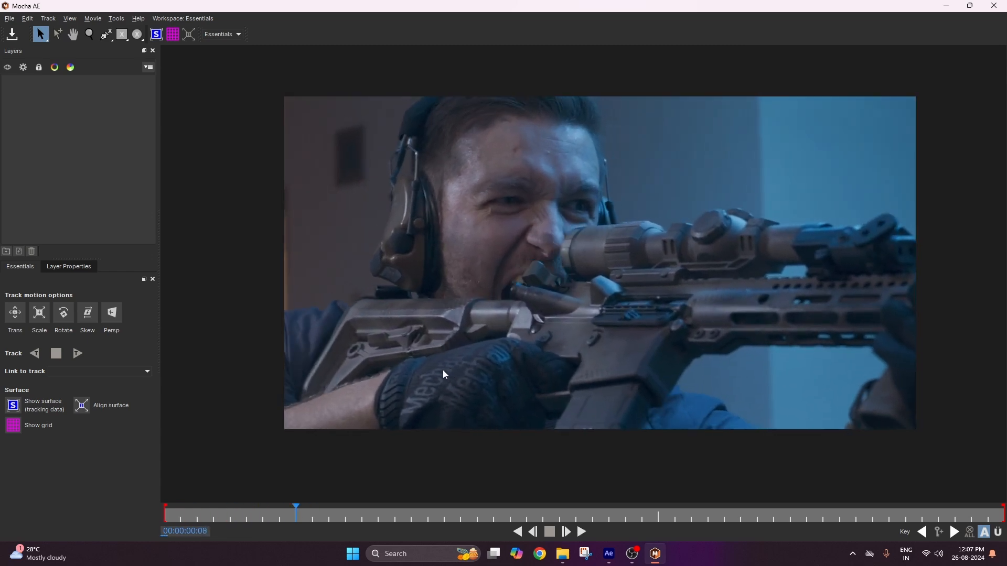
pyautogui.moveTo(298, 513); pyautogui.dragTo(1, 529)
# Draw a closed seven-point X-spline around the centre of the man's forehead on the first frame.
pyautogui.moveTo(569, 198); pyautogui.dragTo(573, 250)
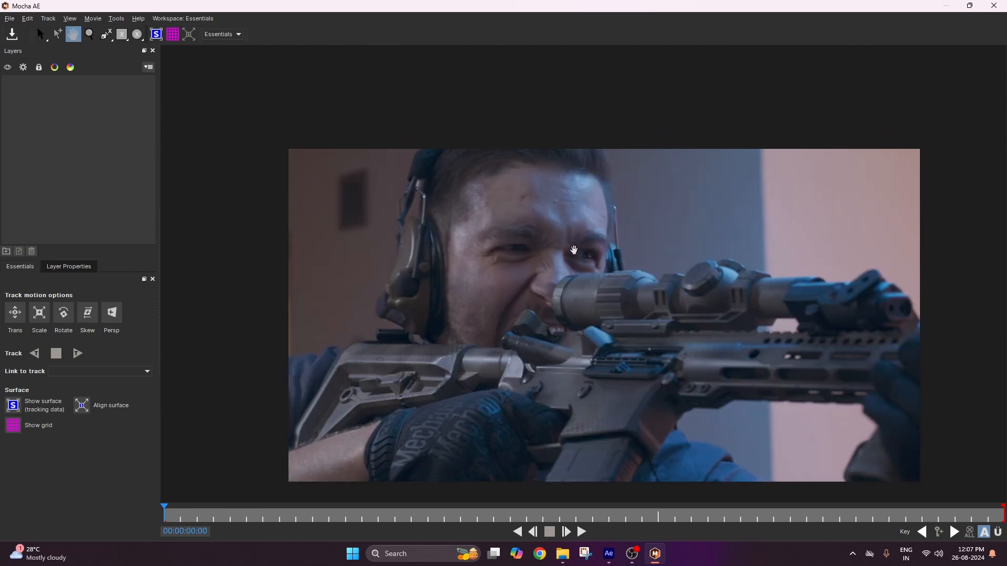
pyautogui.scroll(3, 580, 216)
pyautogui.moveTo(580, 199); pyautogui.dragTo(522, 224)
pyautogui.scroll(2, 637, 164)
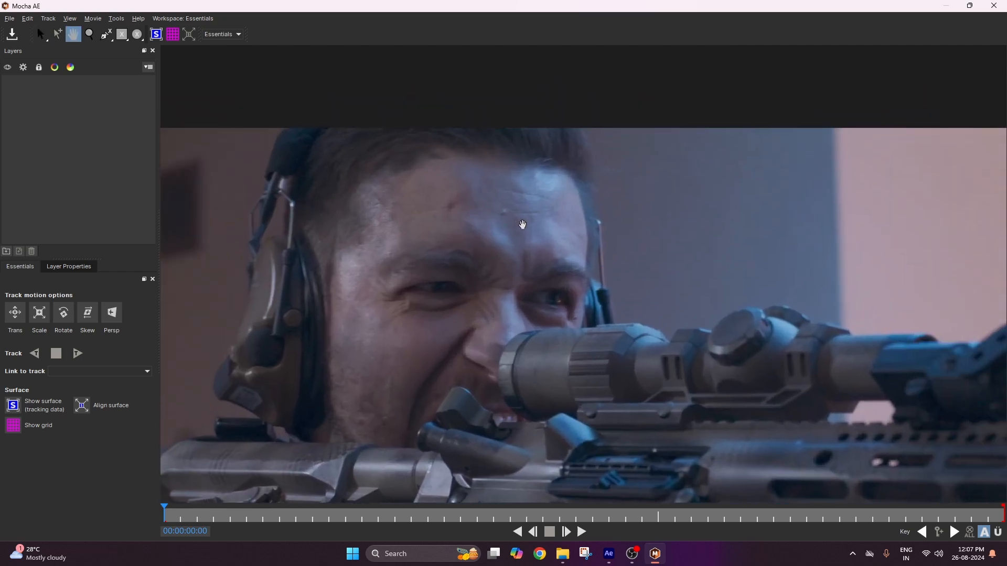
pyautogui.scroll(1, 522, 224)
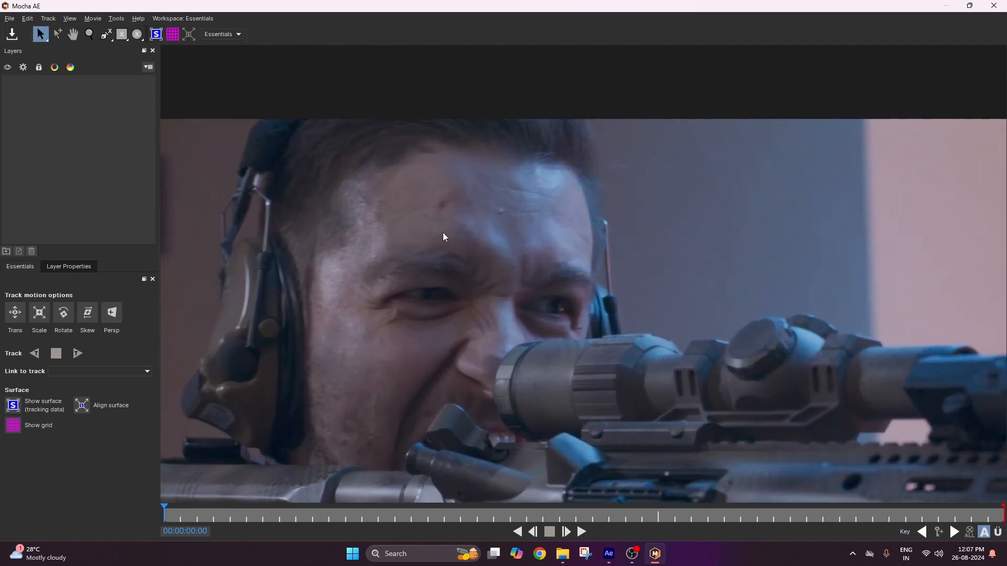
pyautogui.click(104, 34)
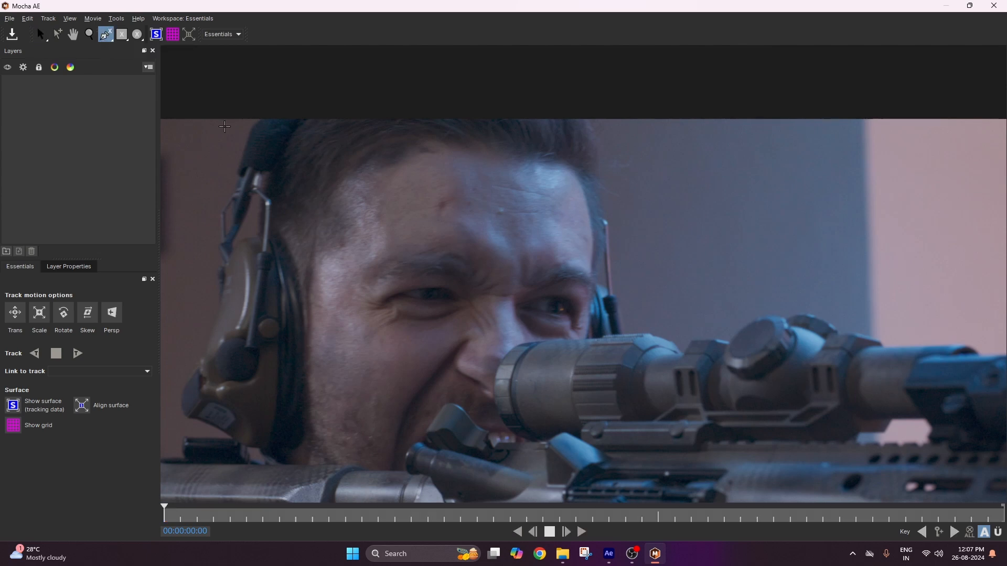
pyautogui.click(525, 184)
pyautogui.click(450, 179)
pyautogui.click(450, 212)
pyautogui.click(503, 243)
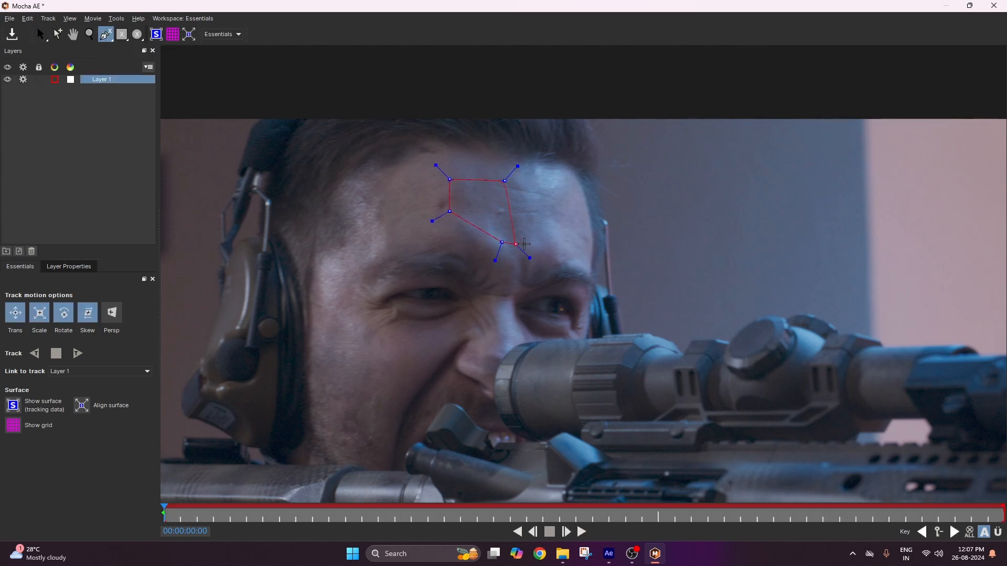
pyautogui.click(537, 235)
pyautogui.click(536, 201)
pyautogui.click(526, 182)
pyautogui.rightClick(523, 177)
# Adjust the forehead spline's points so the outline fits more evenly around the skin between the brows and hairline.
pyautogui.moveTo(504, 182); pyautogui.dragTo(532, 195)
pyautogui.moveTo(502, 241); pyautogui.dragTo(492, 237)
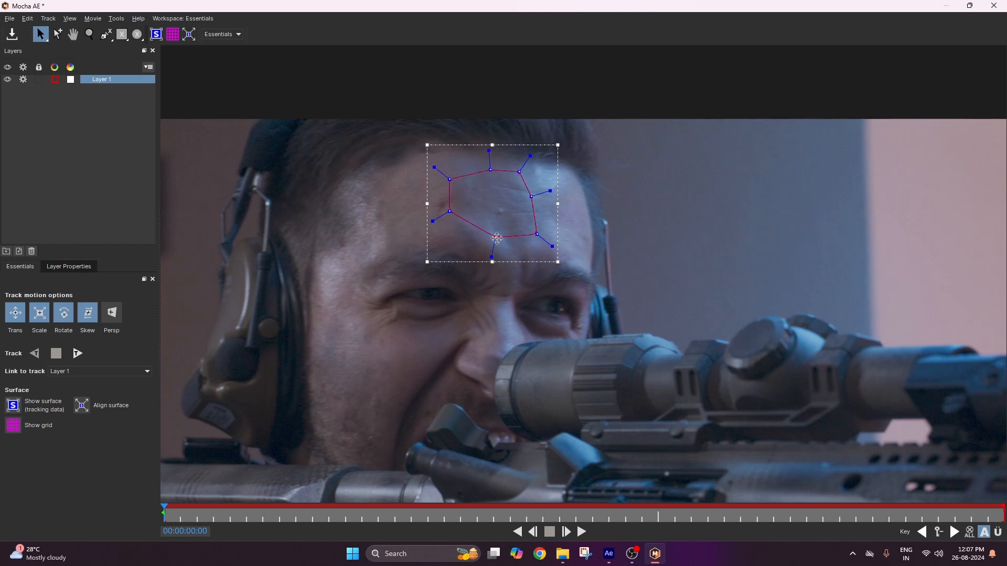
pyautogui.moveTo(449, 211); pyautogui.dragTo(456, 214)
pyautogui.moveTo(537, 235); pyautogui.dragTo(531, 230)
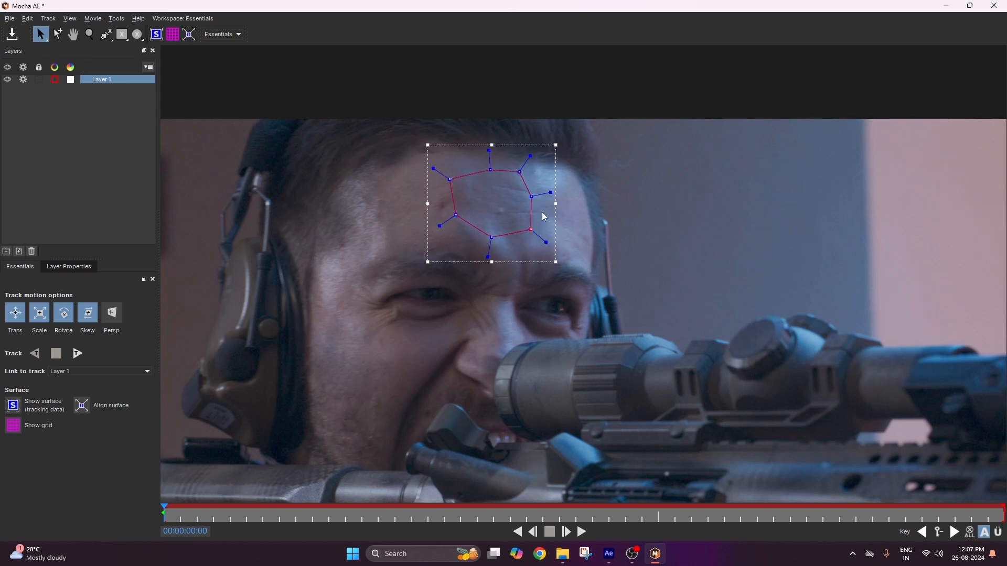
# Show the tracking Parameters and exclude Shear from the motion tracked for the forehead layer.
pyautogui.rightClick(720, 25)
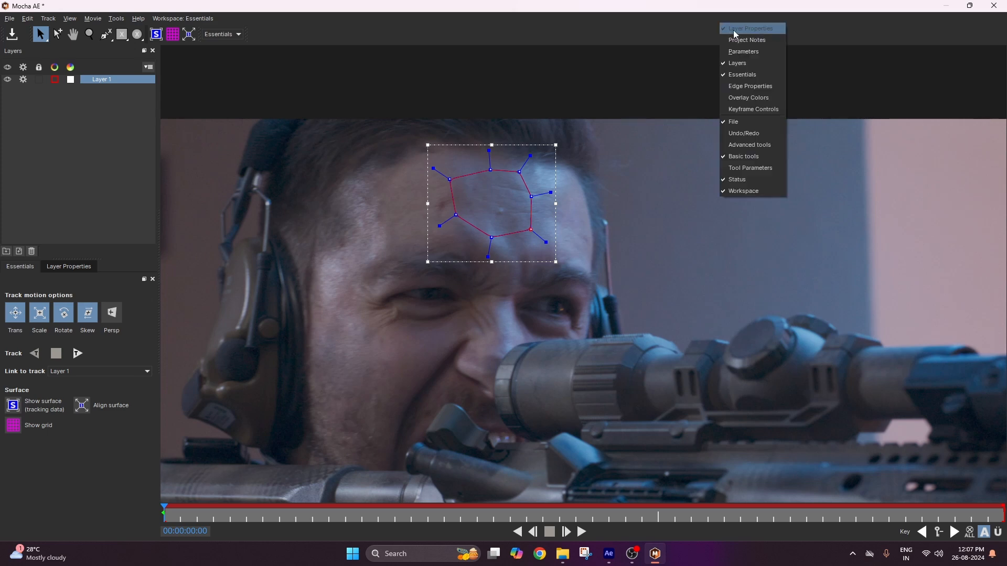
pyautogui.click(755, 51)
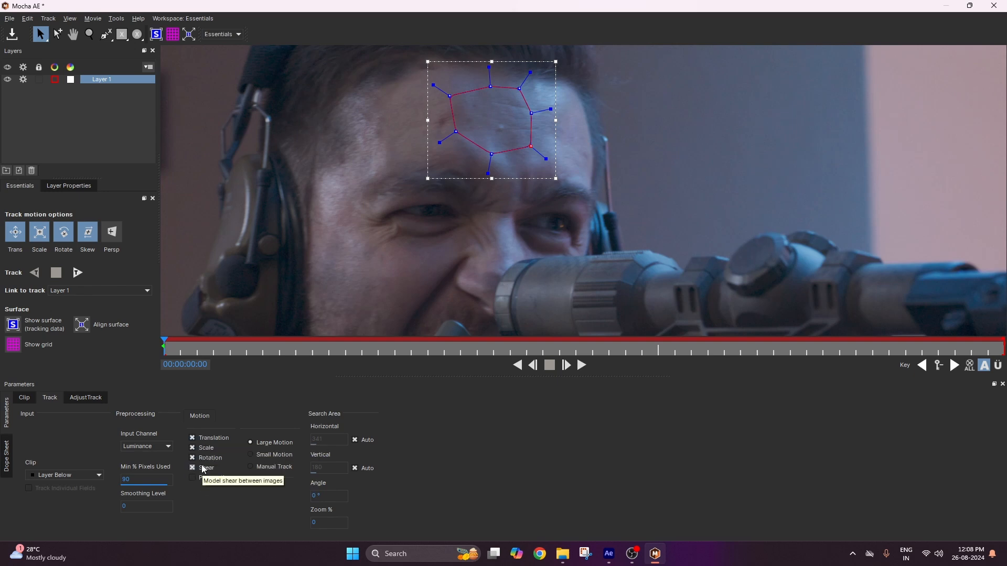
pyautogui.moveTo(519, 202); pyautogui.dragTo(573, 204)
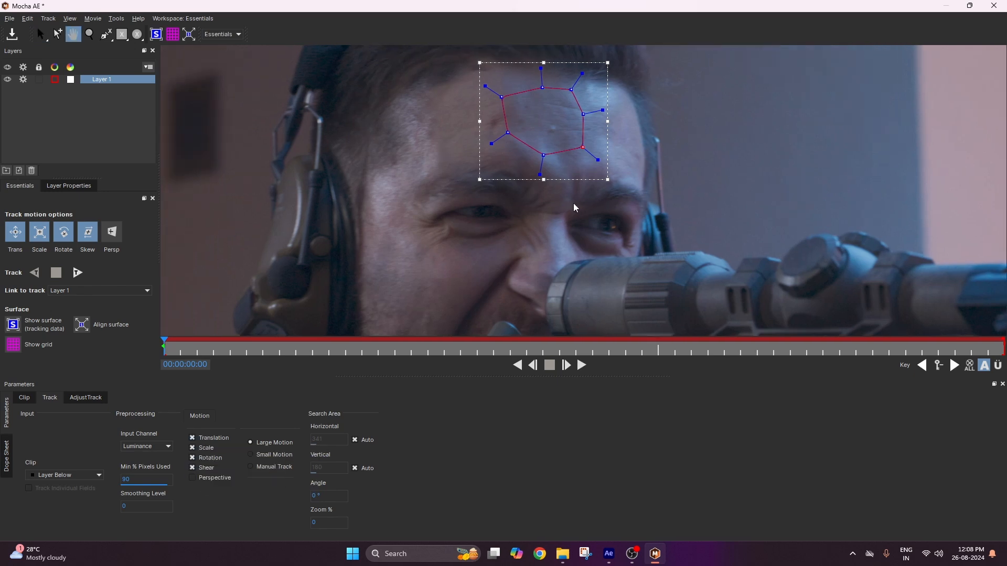
pyautogui.scroll(1, 546, 177)
pyautogui.scroll(-3, 554, 187)
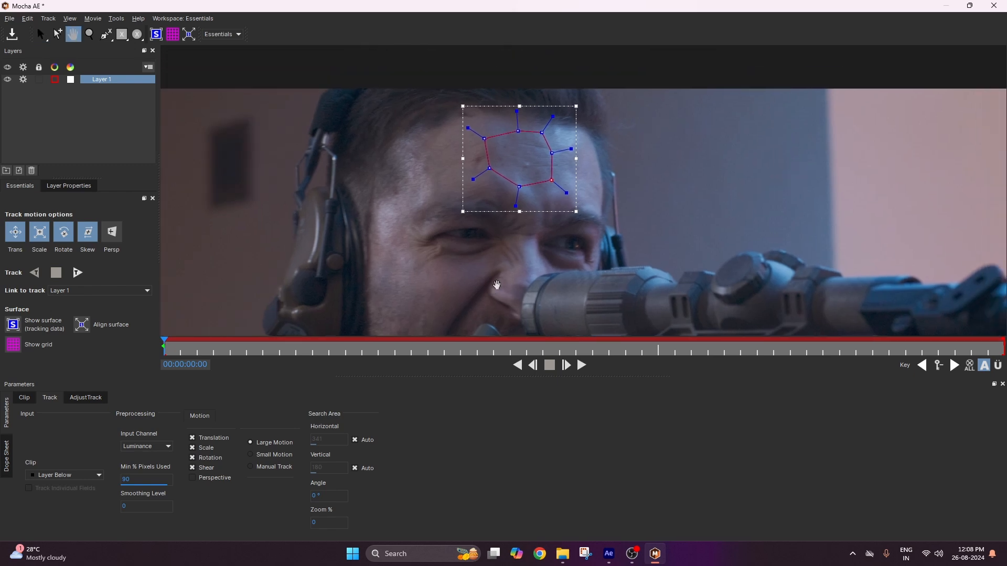
pyautogui.click(203, 468)
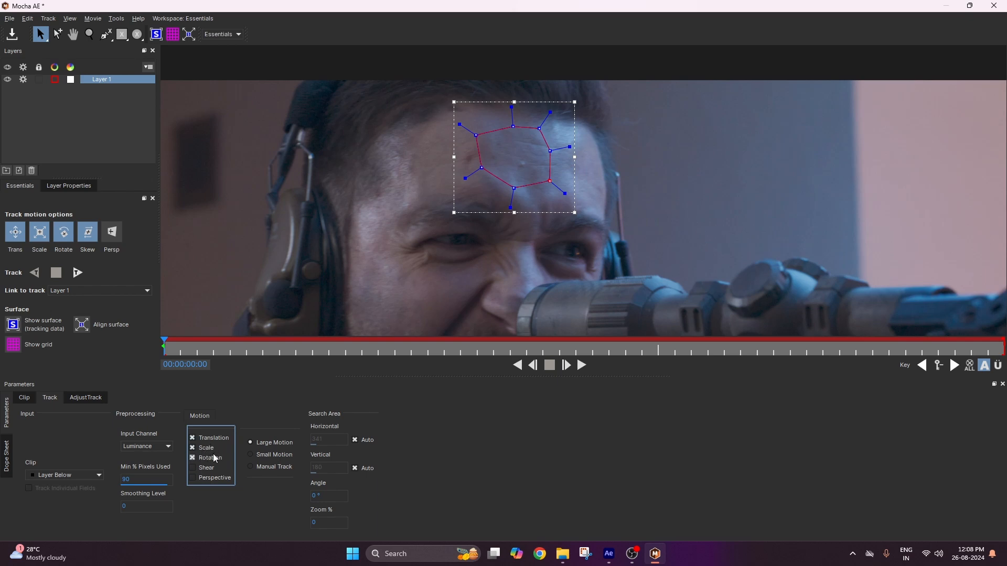
# Track the forehead shape forward through the whole clip and return to the first frame.
pyautogui.press('x')
pyautogui.moveTo(519, 262)
pyautogui.mouseDown()
pyautogui.moveTo(538, 220)
pyautogui.moveTo(530, 251)
pyautogui.mouseUp()
pyautogui.scroll(-2, 530, 263)
pyautogui.moveTo(163, 344); pyautogui.dragTo(152, 290)
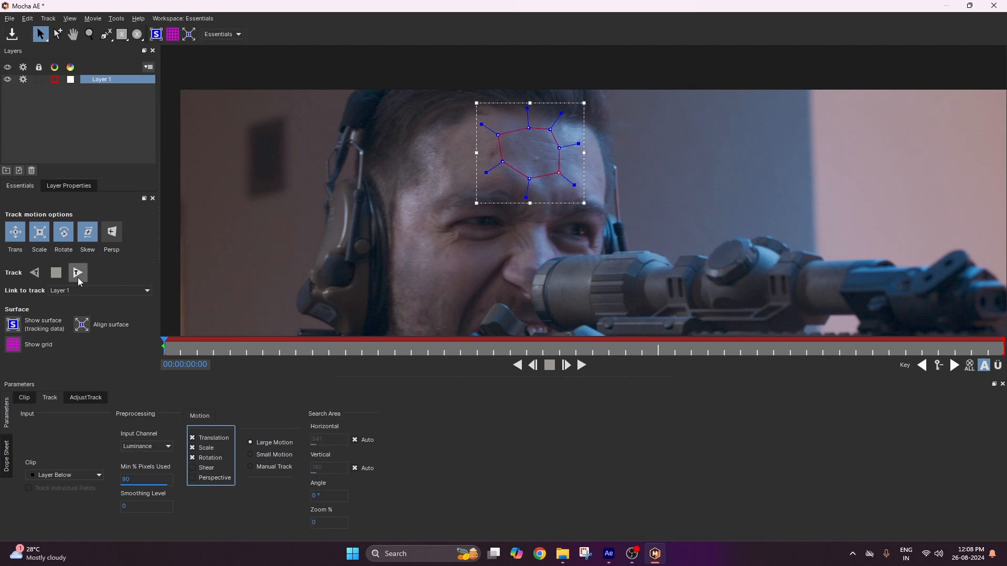
pyautogui.click(584, 367)
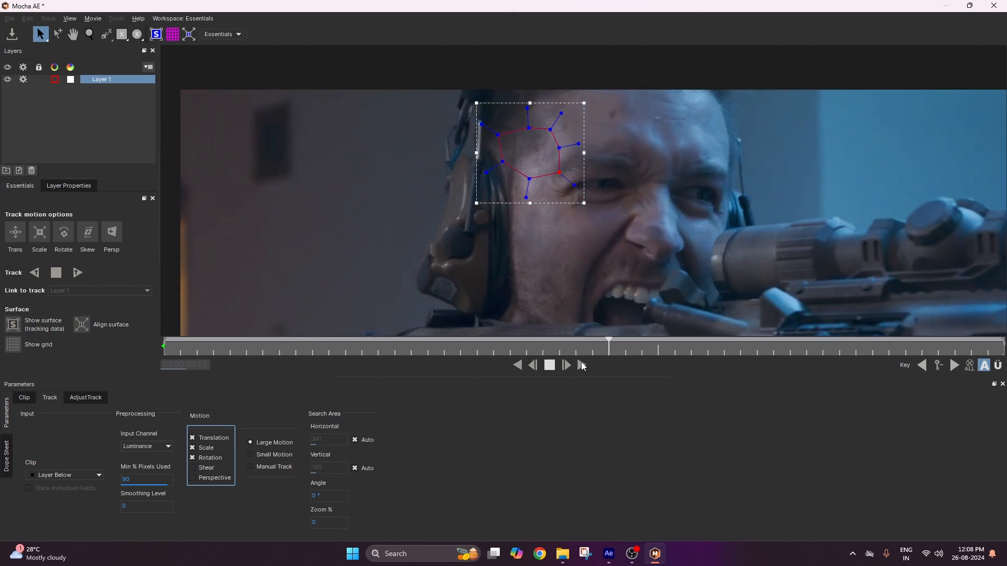
pyautogui.click(551, 367)
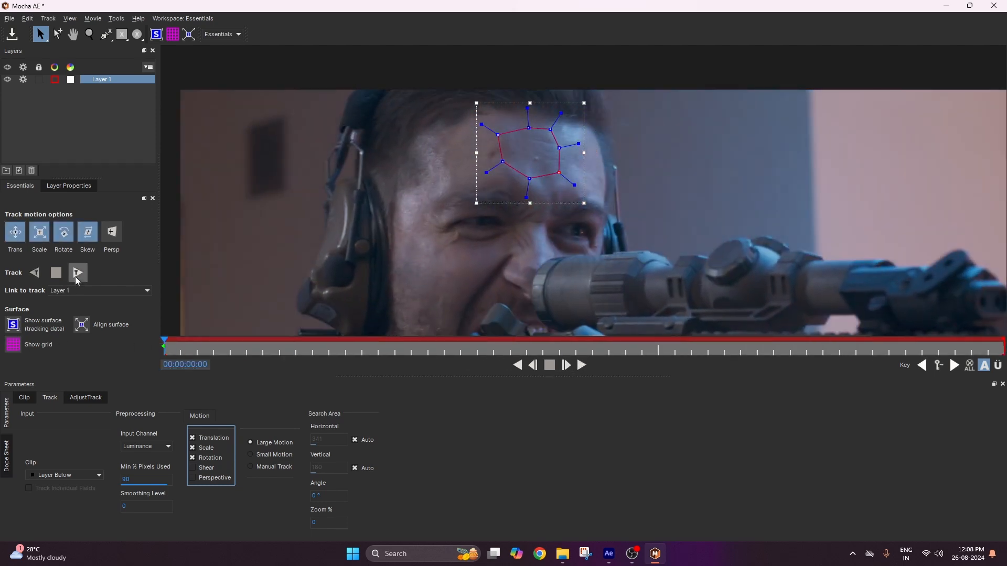
pyautogui.click(77, 273)
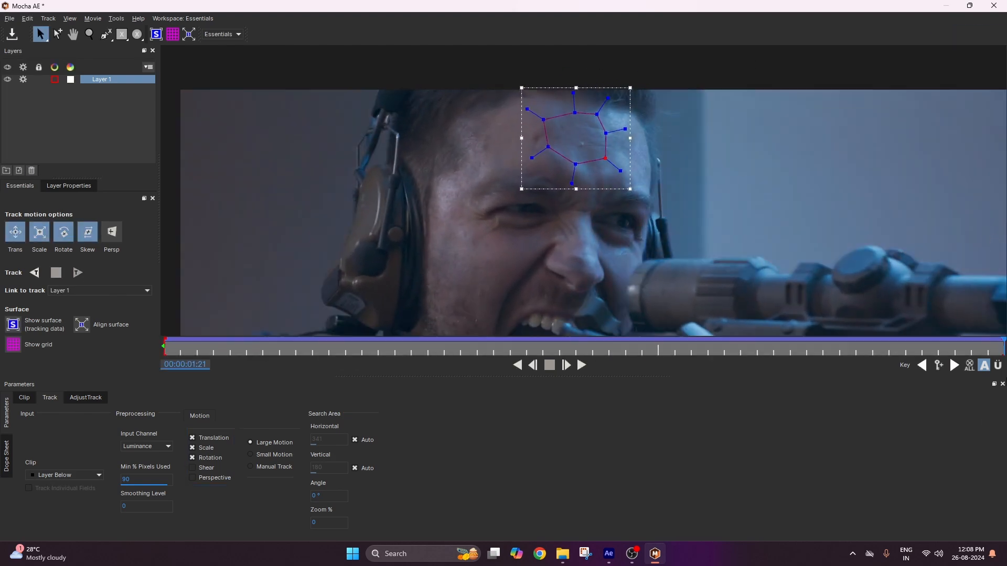
pyautogui.moveTo(1002, 348); pyautogui.dragTo(158, 485)
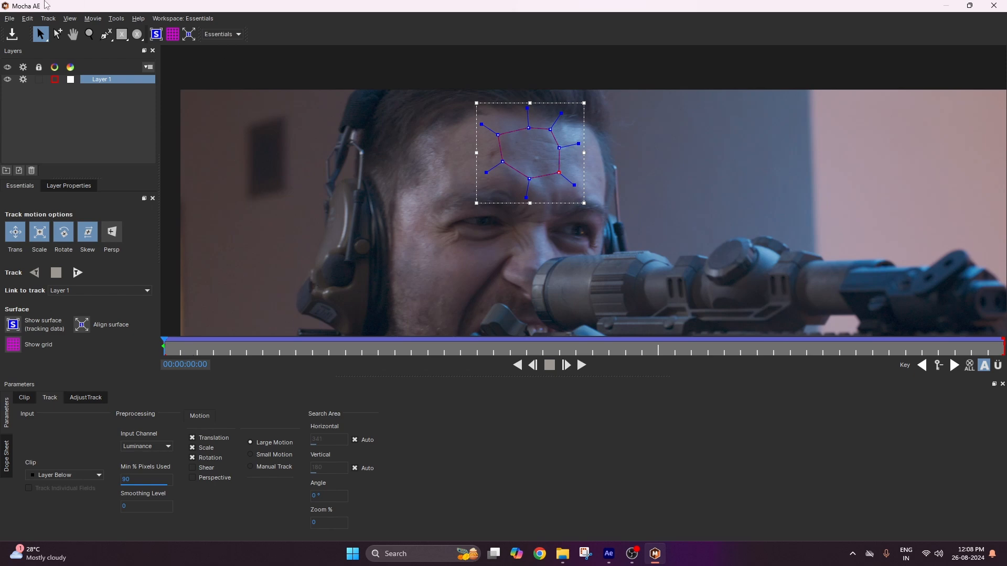
# Save the Mocha project and close Mocha AE to return to After Effects.
pyautogui.click(10, 19)
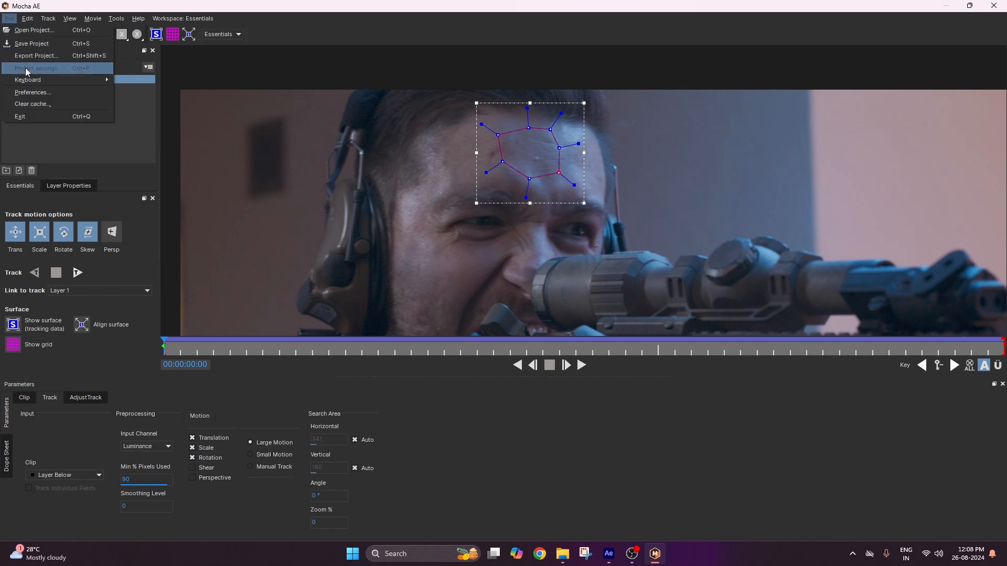
pyautogui.click(53, 45)
pyautogui.click(993, 6)
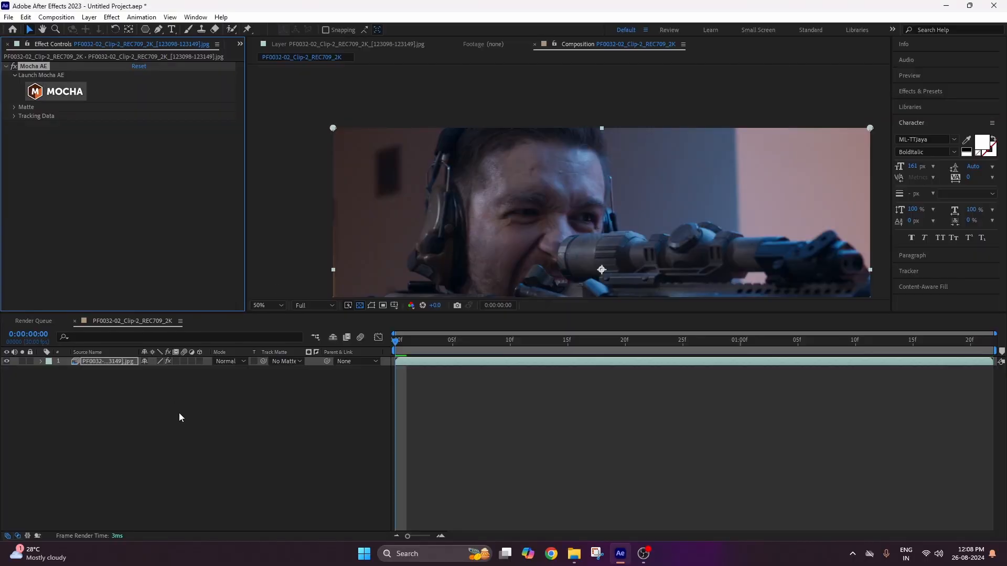
# Add a new null object to the composition above the footage layer.
pyautogui.click(85, 388)
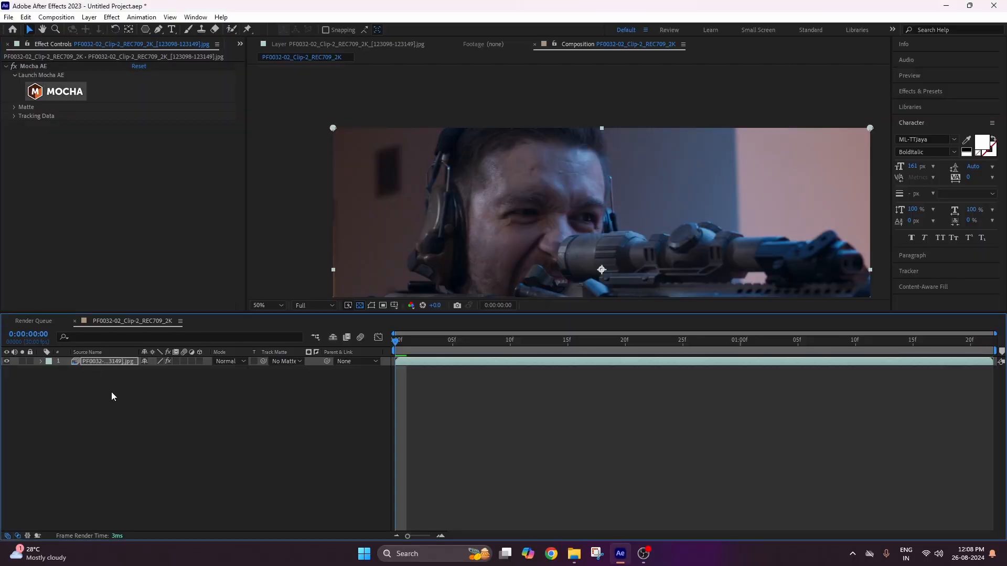
pyautogui.rightClick(144, 409)
pyautogui.moveTo(192, 279)
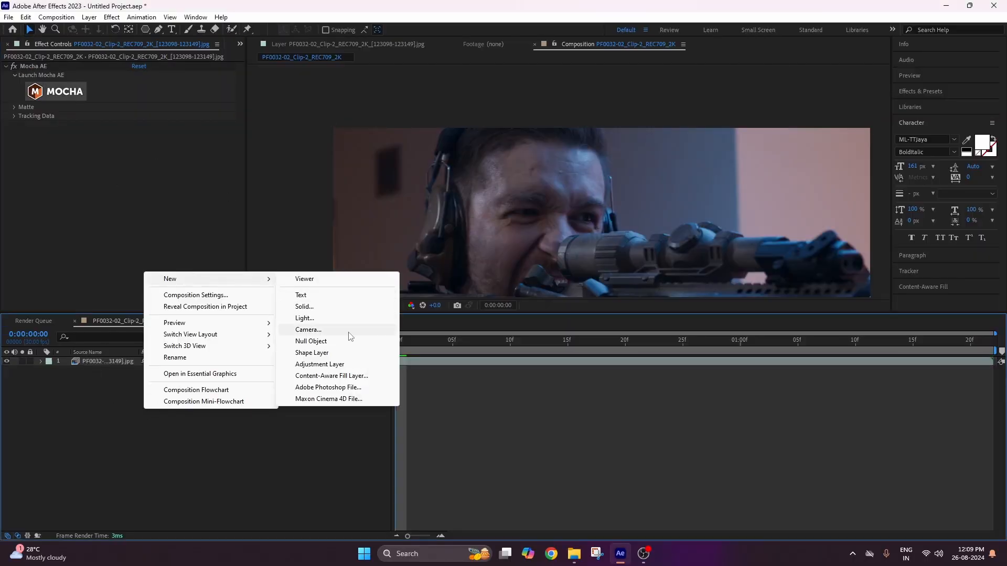
pyautogui.click(334, 342)
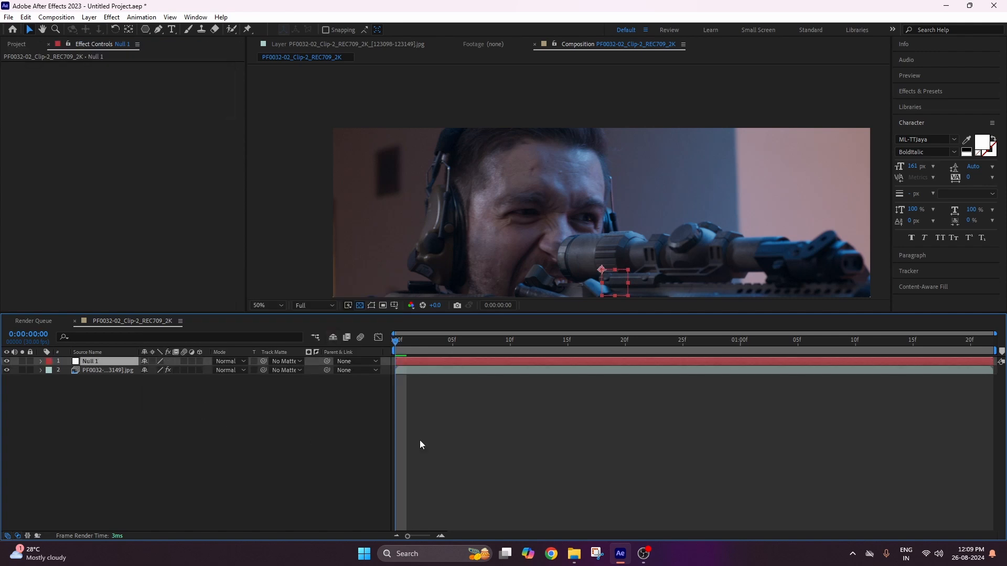
pyautogui.moveTo(664, 197); pyautogui.dragTo(668, 190)
pyautogui.scroll(-2, 678, 152)
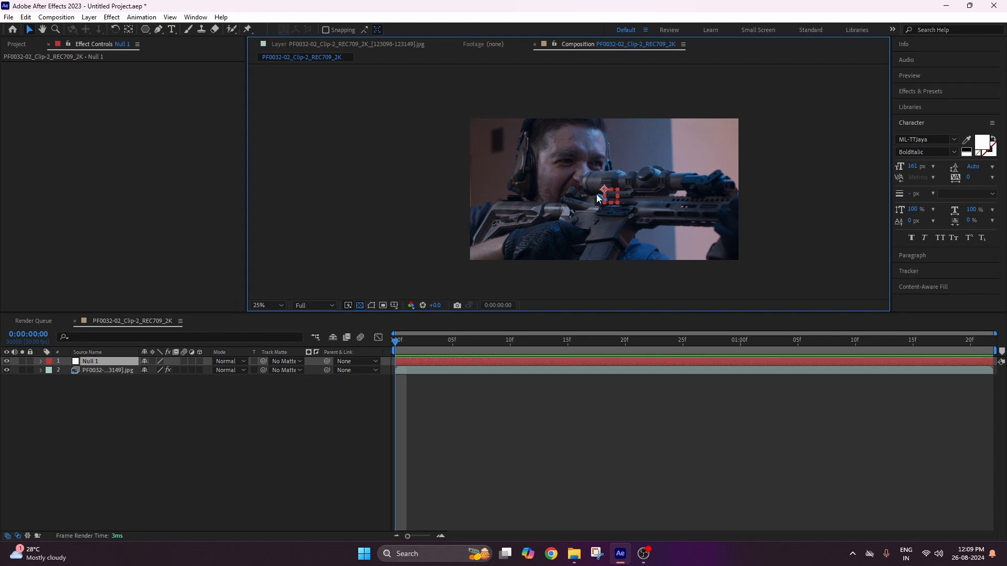
# Set the export option in the footage layer's Mocha AE tracking data to Transform.
pyautogui.click(99, 371)
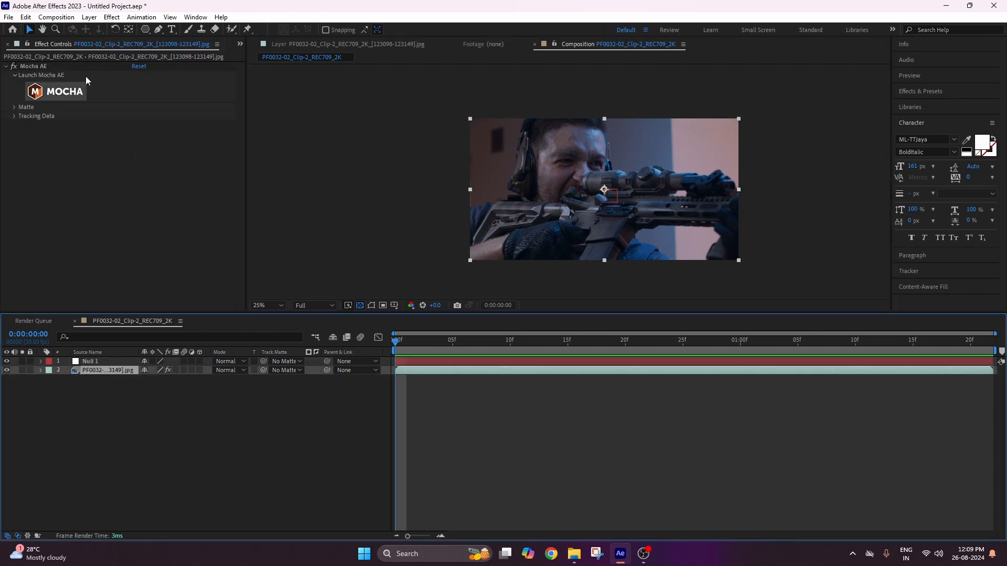
pyautogui.click(14, 115)
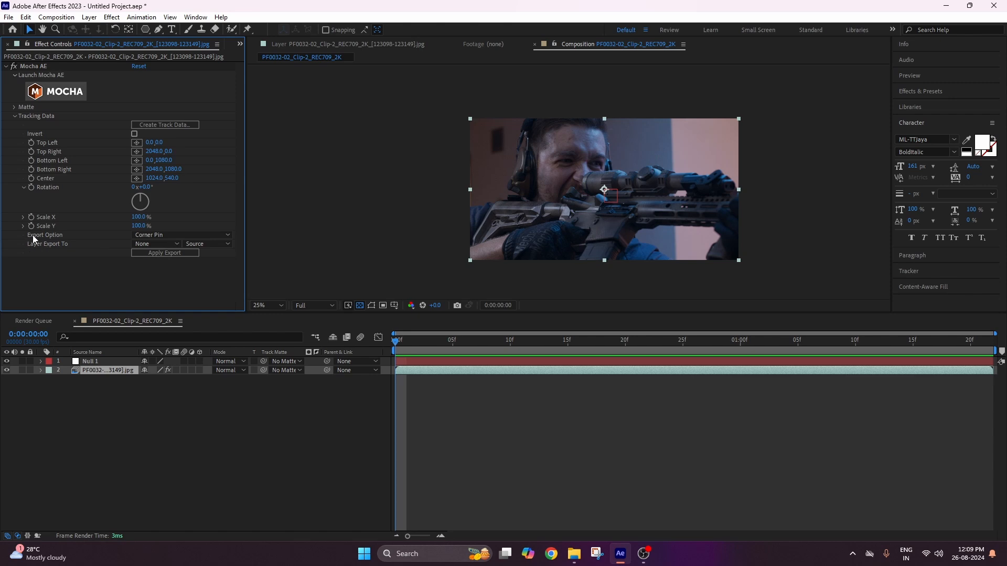
pyautogui.click(165, 235)
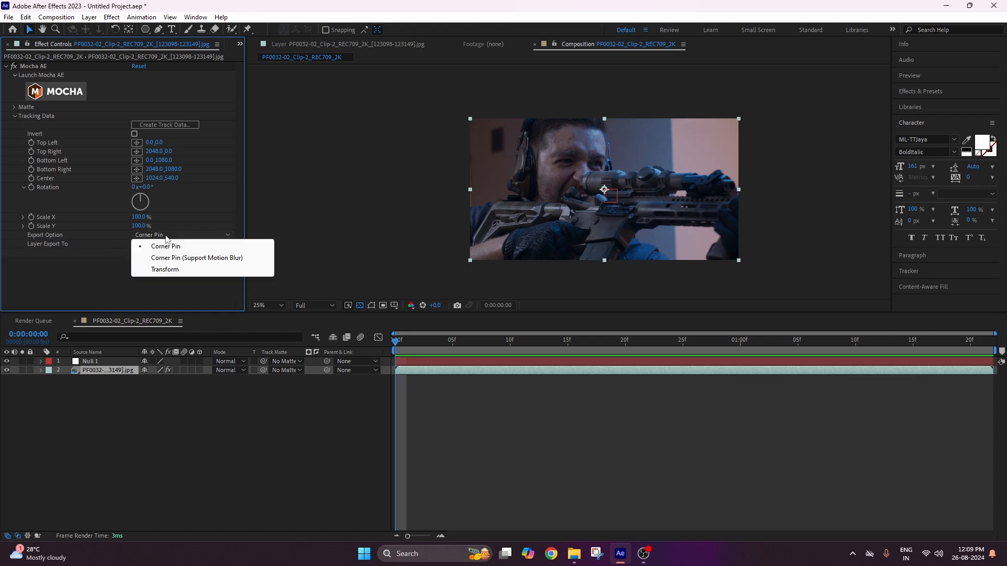
pyautogui.click(158, 270)
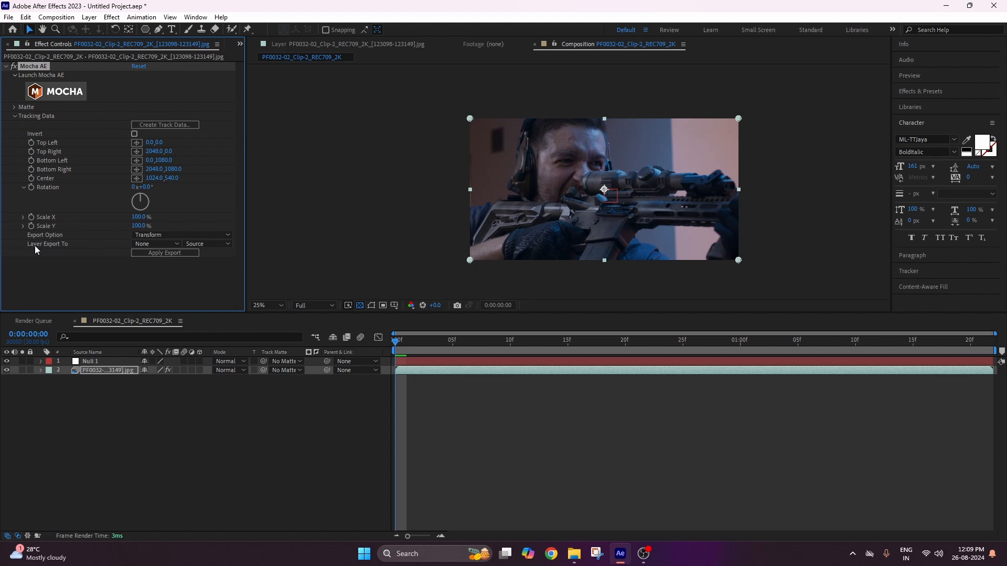
pyautogui.click(158, 244)
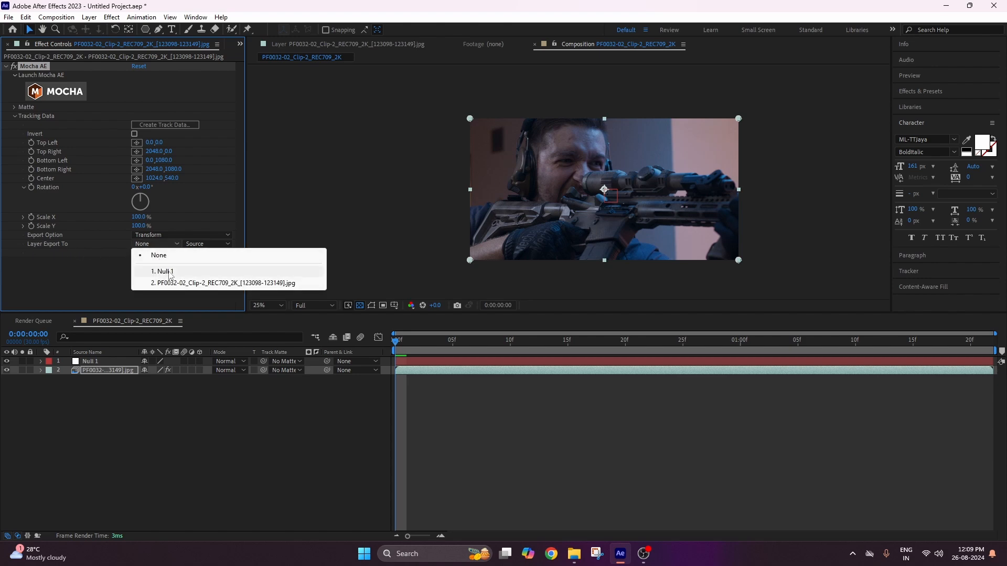
pyautogui.click(170, 273)
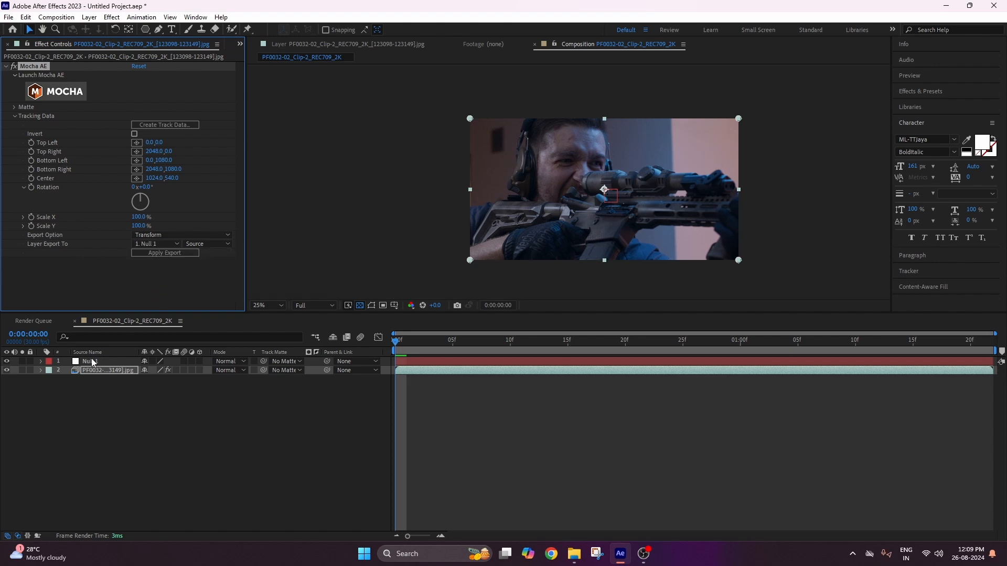
pyautogui.click(138, 244)
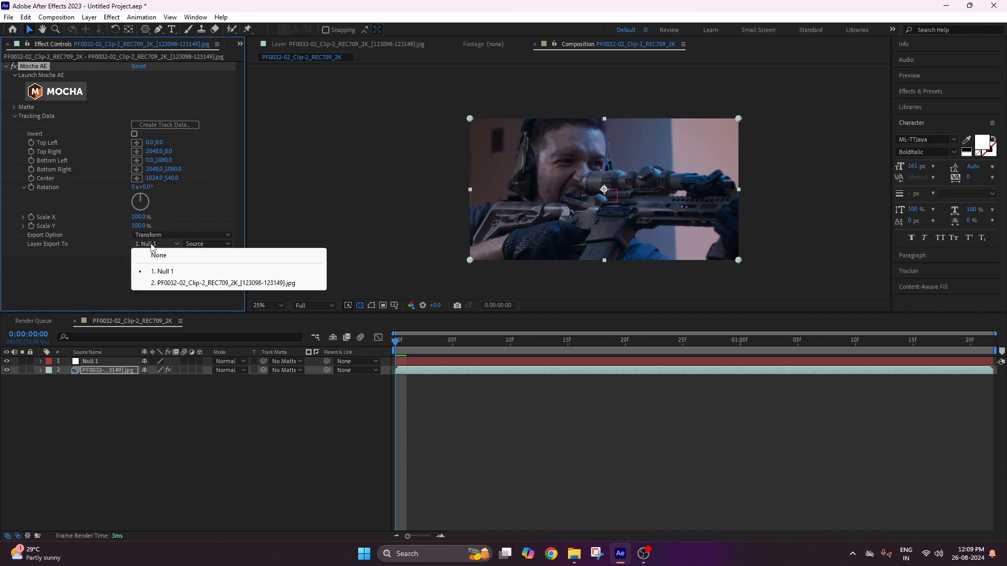
pyautogui.click(159, 256)
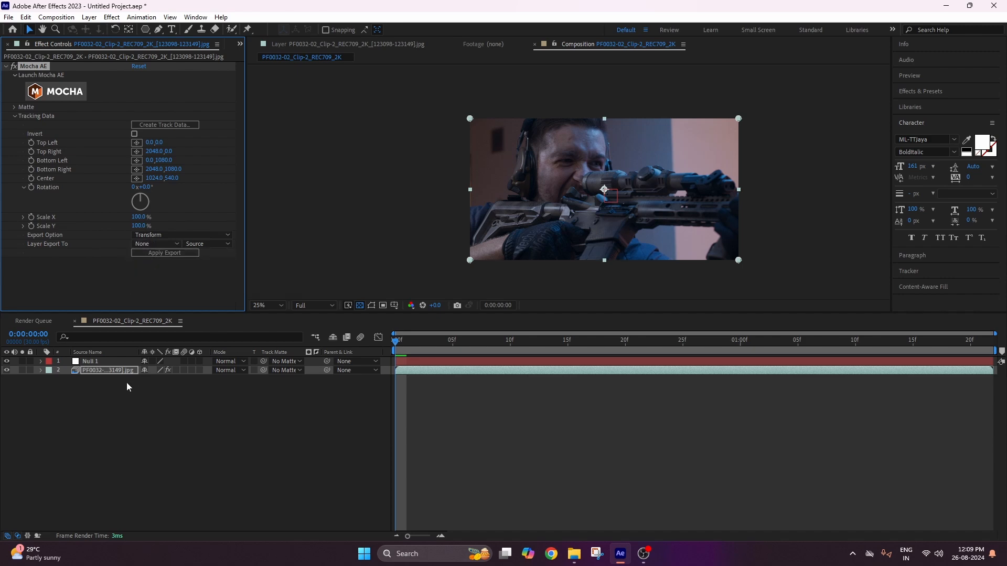
pyautogui.click(95, 370)
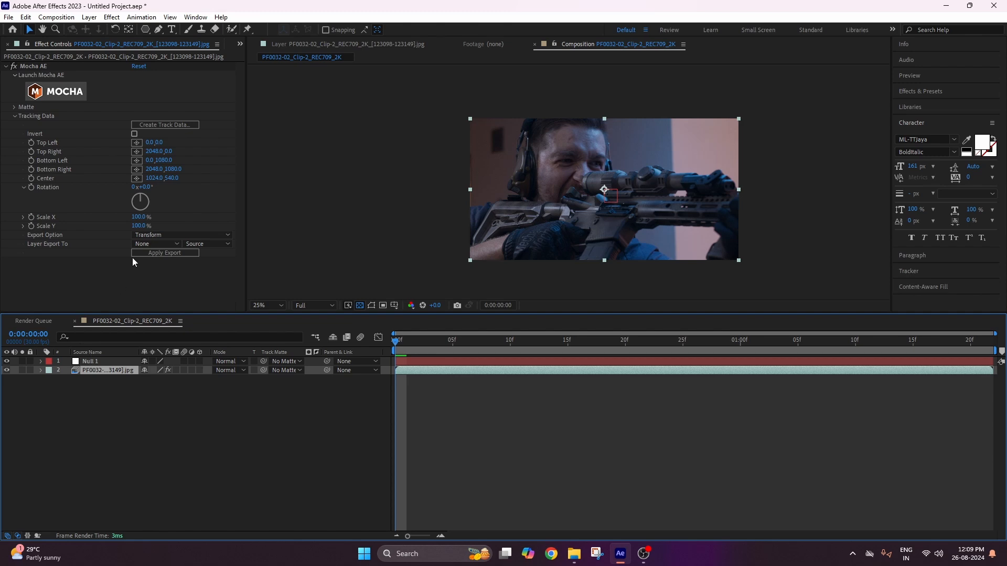
pyautogui.click(109, 362)
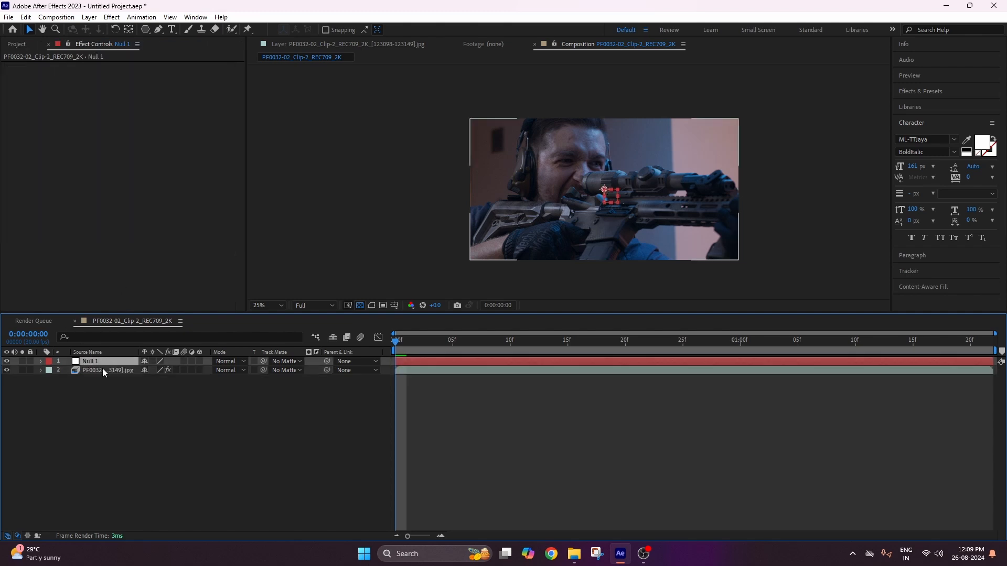
# Set the footage layer's tracking data to export to the Null 1 layer and apply the export.
pyautogui.click(102, 369)
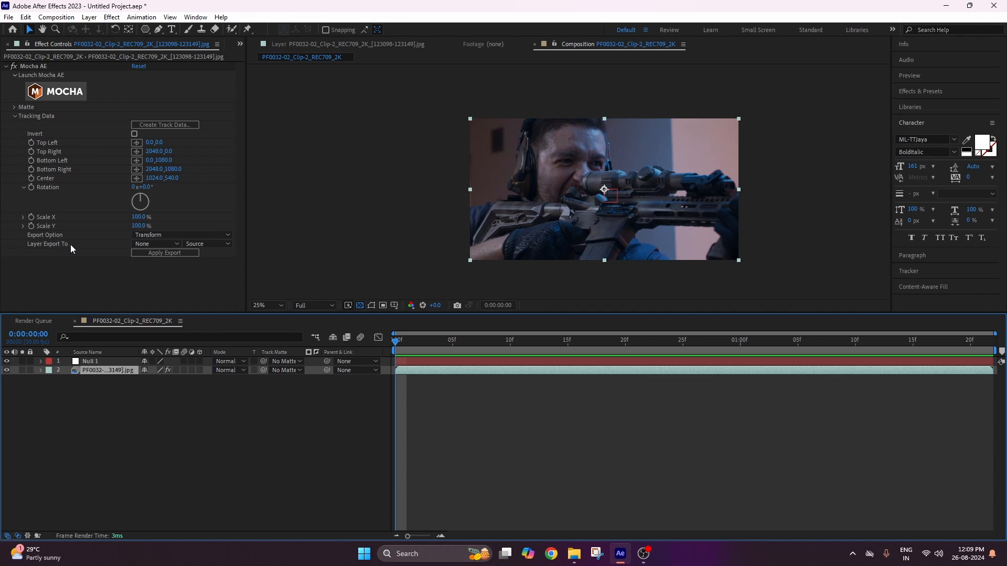
pyautogui.click(156, 244)
pyautogui.click(150, 268)
pyautogui.click(154, 254)
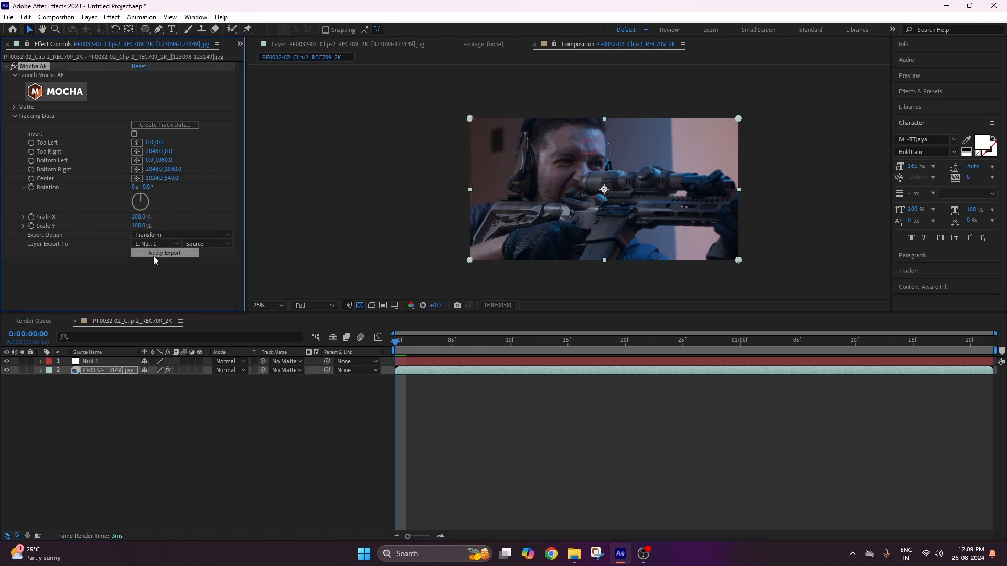
# Select the Null 1 layer and scrub the timeline to check that it follows the man's forehead.
pyautogui.click(90, 361)
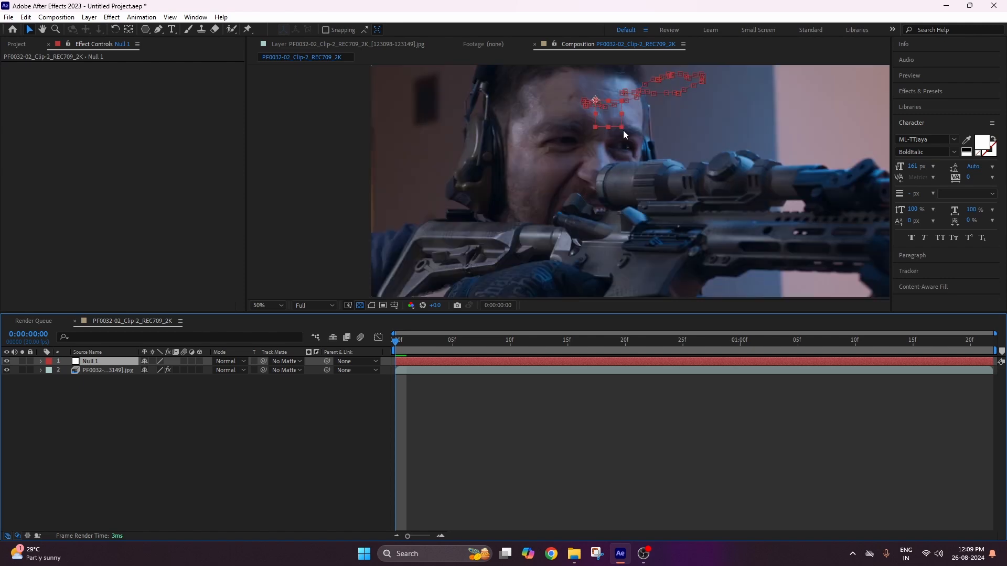
pyautogui.scroll(4, 623, 130)
pyautogui.moveTo(406, 342); pyautogui.dragTo(901, 341)
pyautogui.press('Home')
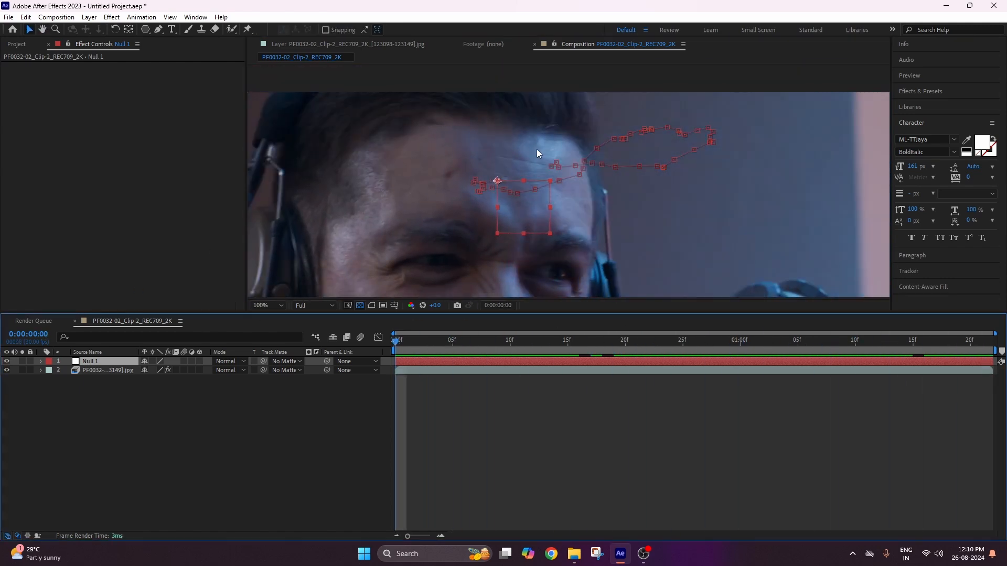
pyautogui.scroll(-2, 565, 224)
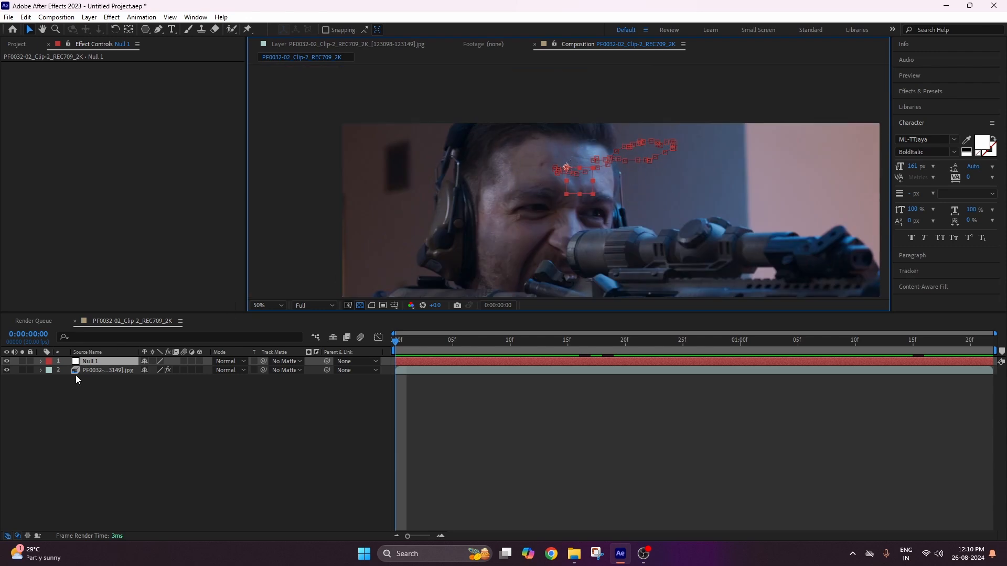
pyautogui.click(105, 392)
pyautogui.rightClick(109, 388)
pyautogui.click(115, 376)
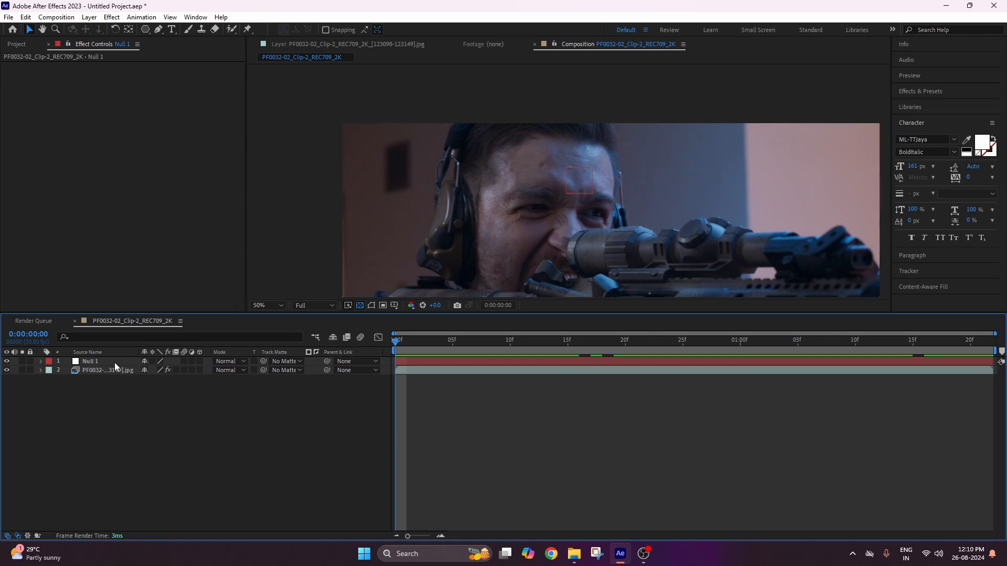
pyautogui.click(115, 362)
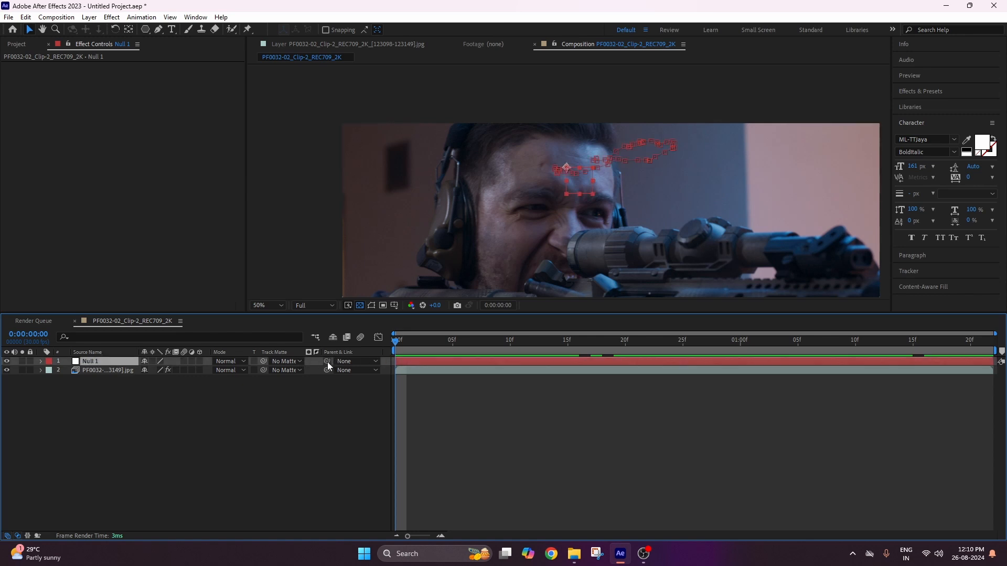
pyautogui.click(140, 421)
pyautogui.click(17, 44)
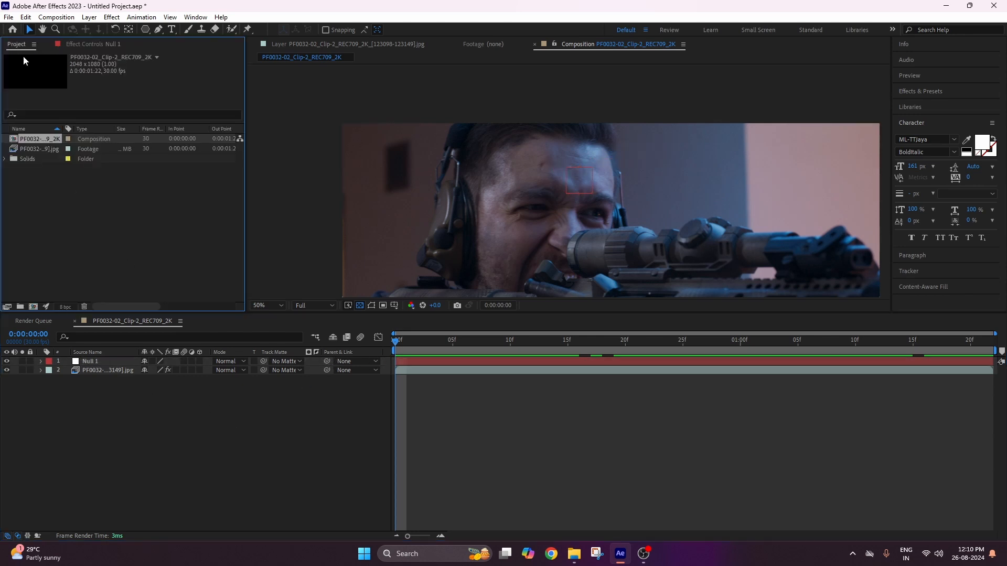
pyautogui.click(70, 225)
# Create a 2048 x 1080 px white solid and draw a small polygon mask on it at the man's hairline.
pyautogui.rightClick(120, 421)
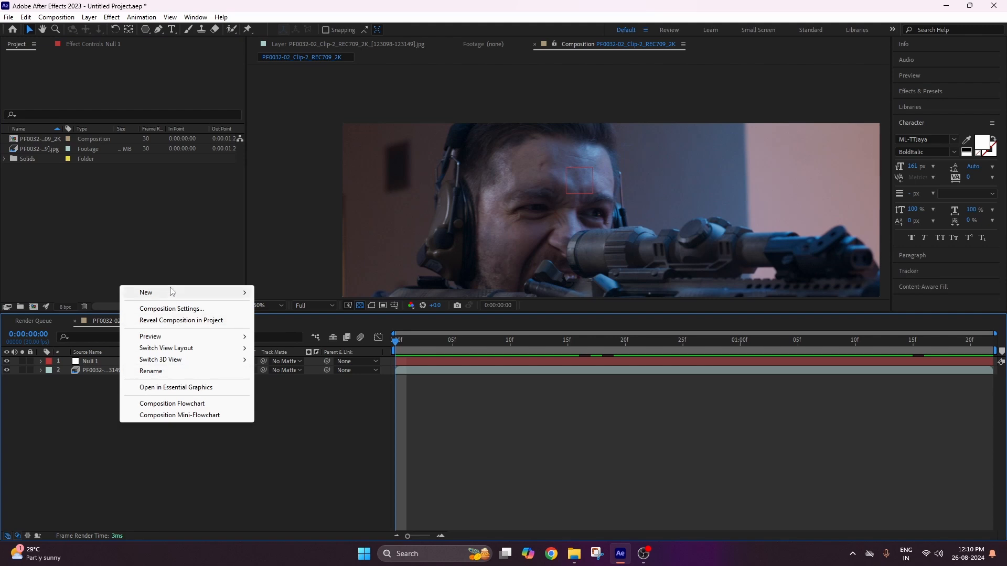
pyautogui.moveTo(169, 292)
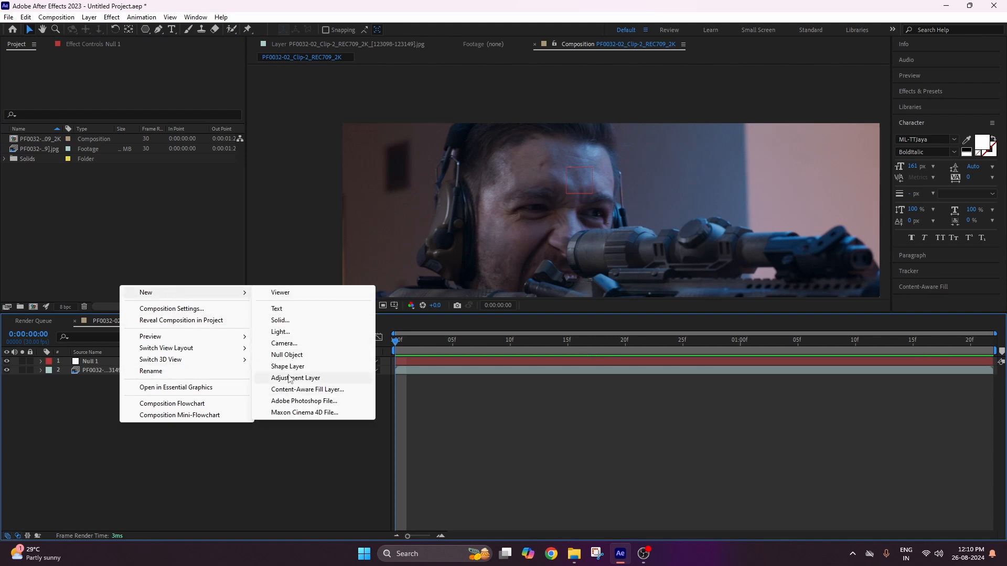
pyautogui.click(295, 320)
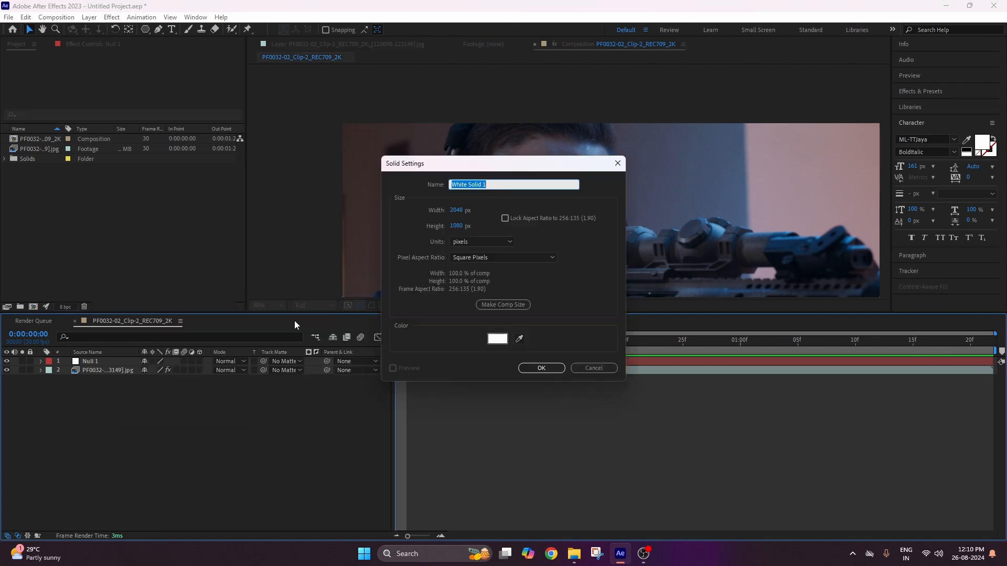
pyautogui.click(525, 369)
pyautogui.click(146, 29)
pyautogui.moveTo(515, 139); pyautogui.dragTo(531, 159)
pyautogui.click(146, 489)
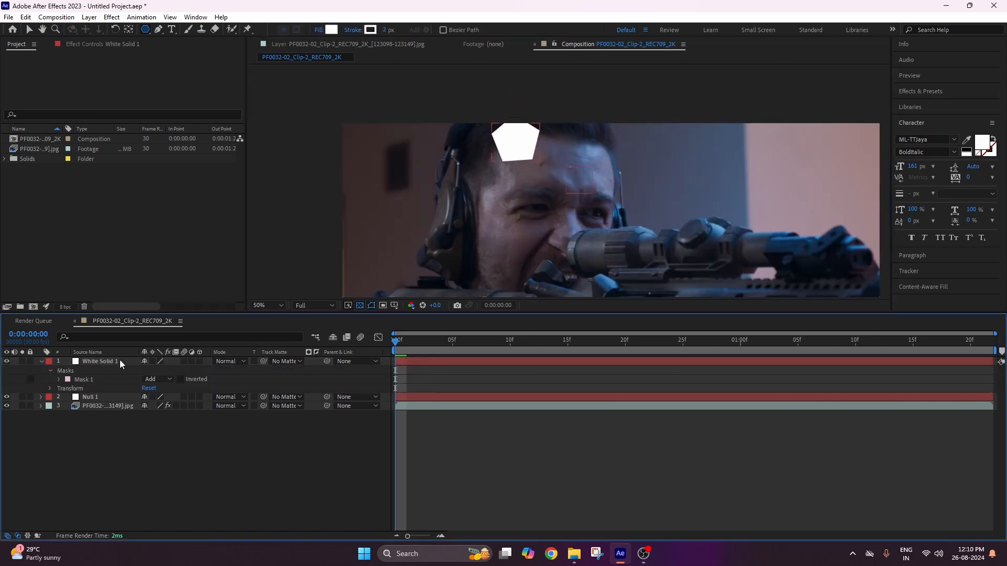
# Parent the masked white solid to Null 1 and scrub the timeline to test that it follows the track.
pyautogui.click(119, 361)
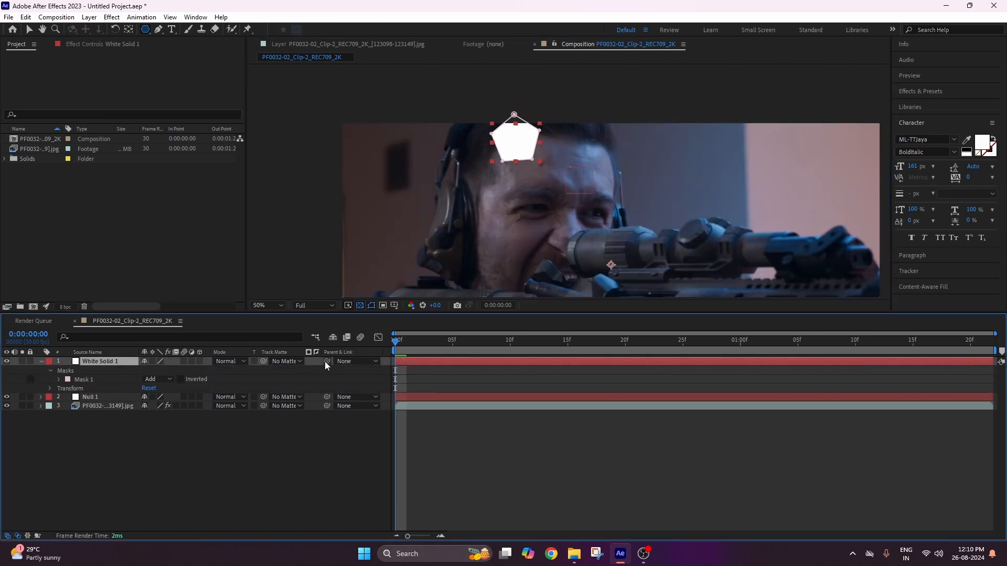
pyautogui.moveTo(326, 361); pyautogui.dragTo(84, 397)
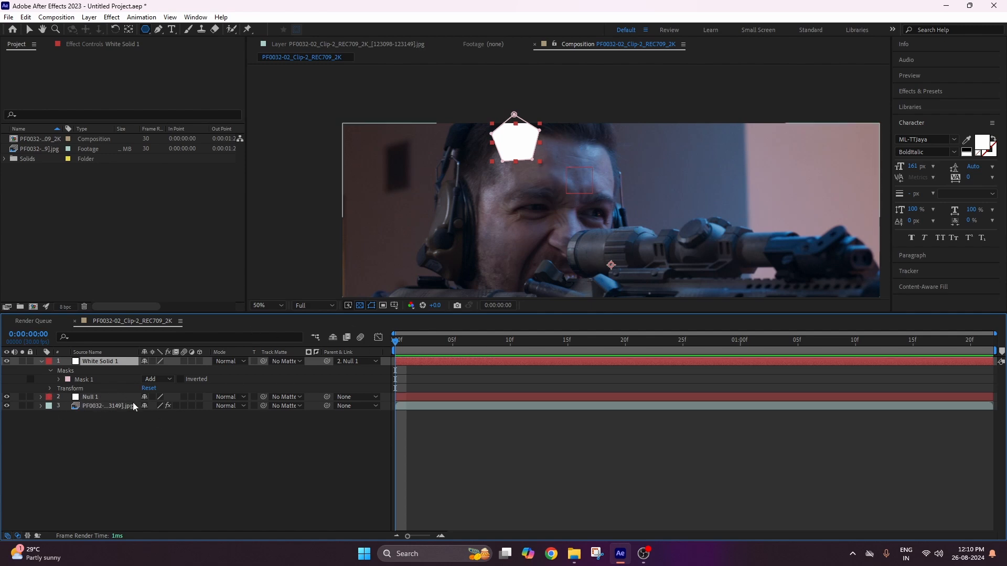
pyautogui.moveTo(438, 344); pyautogui.dragTo(36, 384)
# Delete the polygon mask and the white test solid from the composition.
pyautogui.click(84, 380)
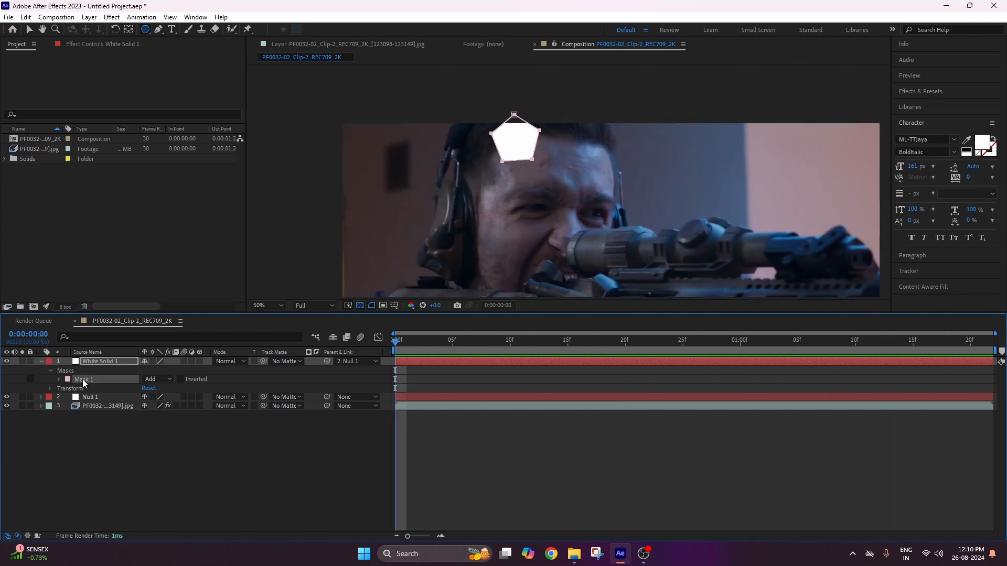
pyautogui.press('Delete')
pyautogui.press('Delete')
pyautogui.click(102, 371)
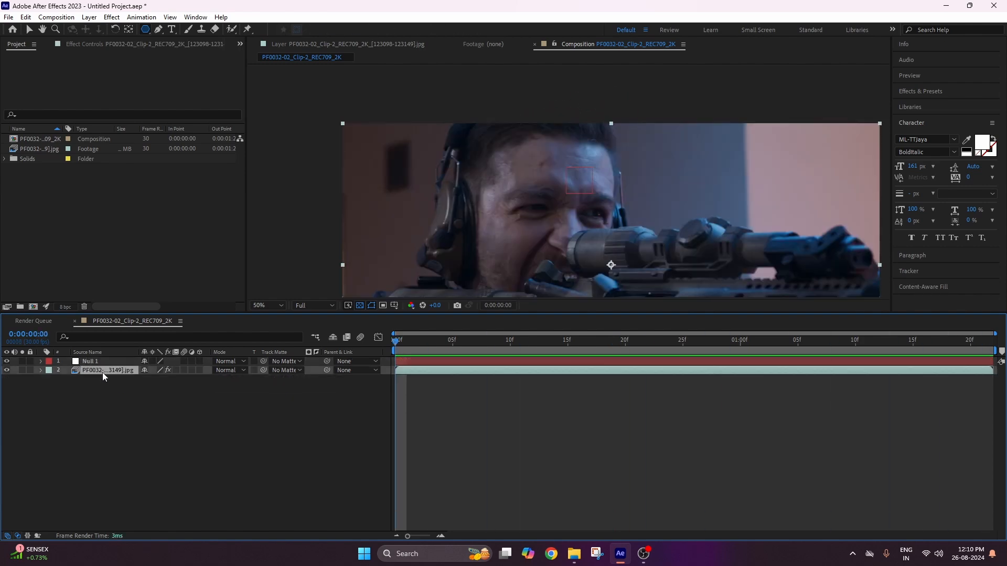
# Create a new full-frame solid in white (FFFFFF) above the null layer.
pyautogui.scroll(4, 583, 251)
pyautogui.click(168, 423)
pyautogui.rightClick(111, 405)
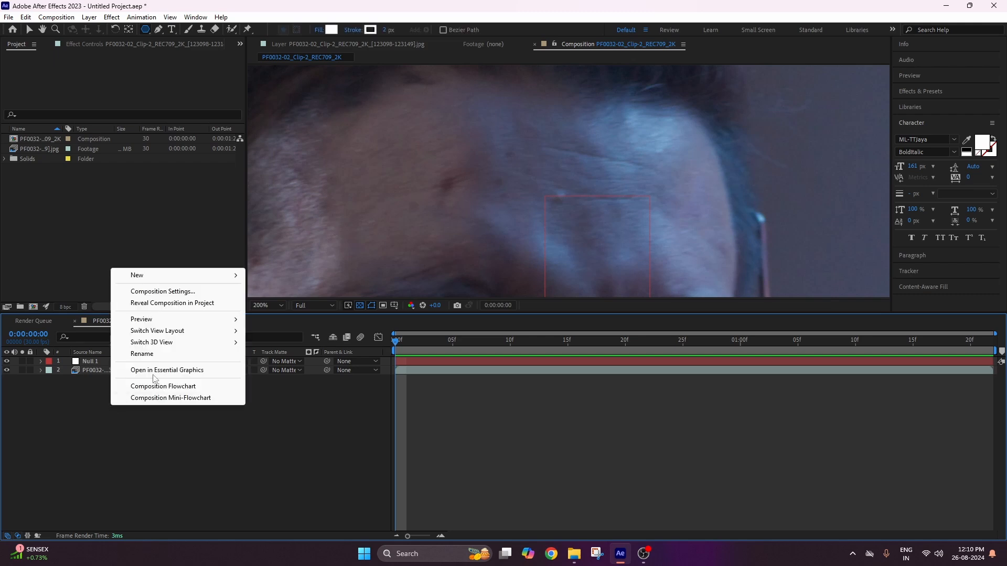
pyautogui.moveTo(185, 273)
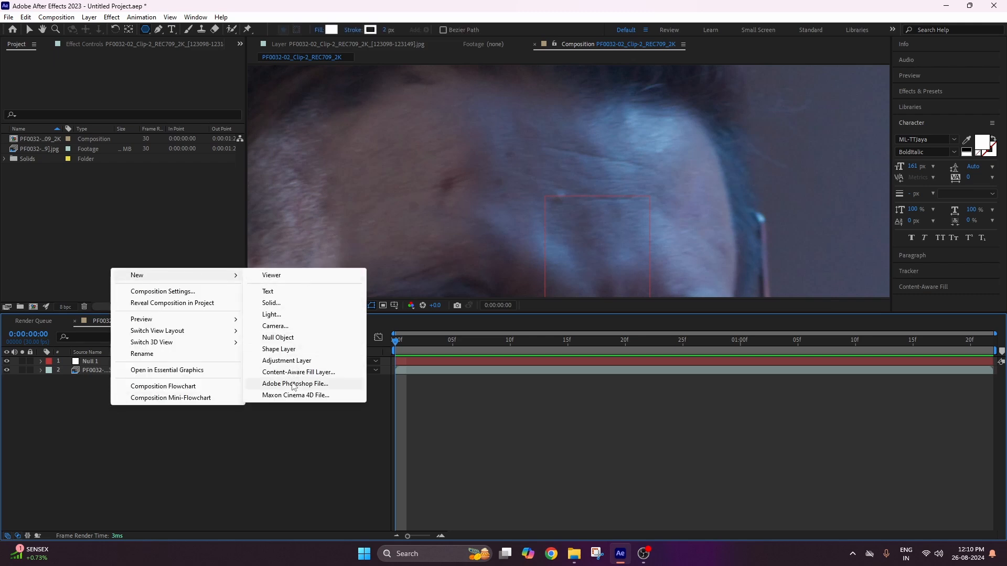
pyautogui.click(293, 304)
pyautogui.click(496, 340)
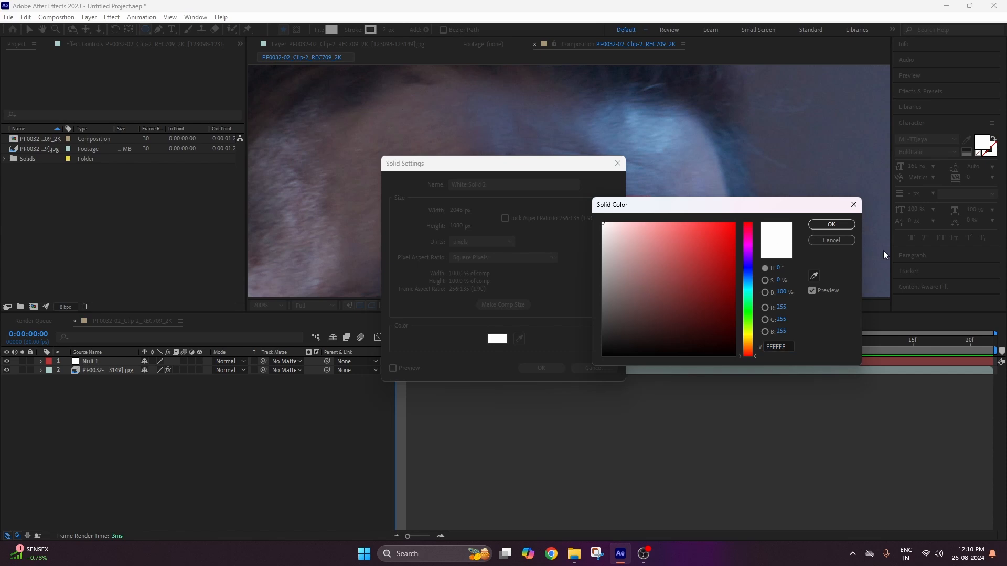
pyautogui.click(838, 225)
pyautogui.click(551, 369)
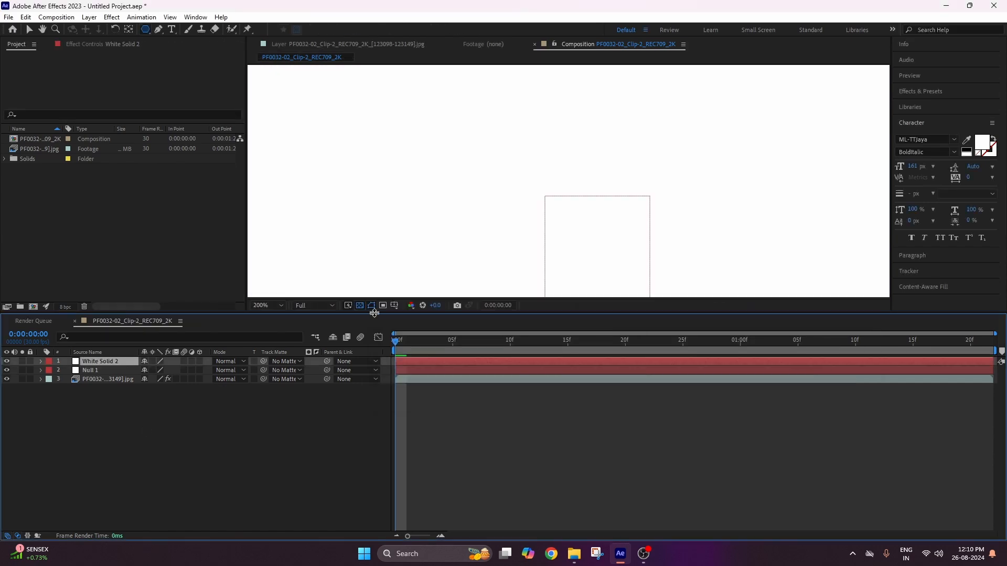
# Hide the white solid and the Null 1 layer so the footage can be seen.
pyautogui.click(7, 362)
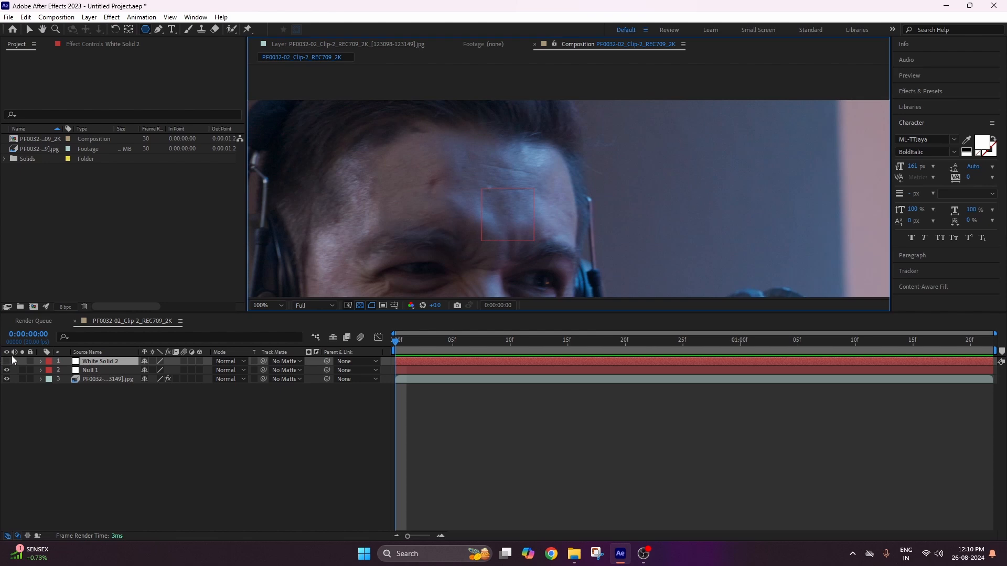
pyautogui.click(88, 370)
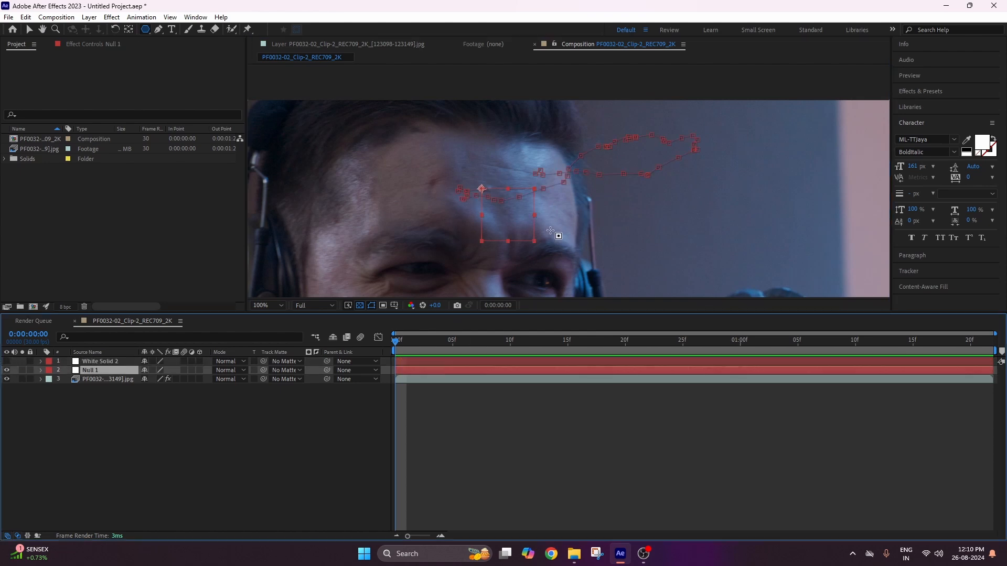
pyautogui.click(7, 370)
# Draw a small elliptical mask on the hidden white solid around the mark in the middle of the forehead.
pyautogui.click(105, 362)
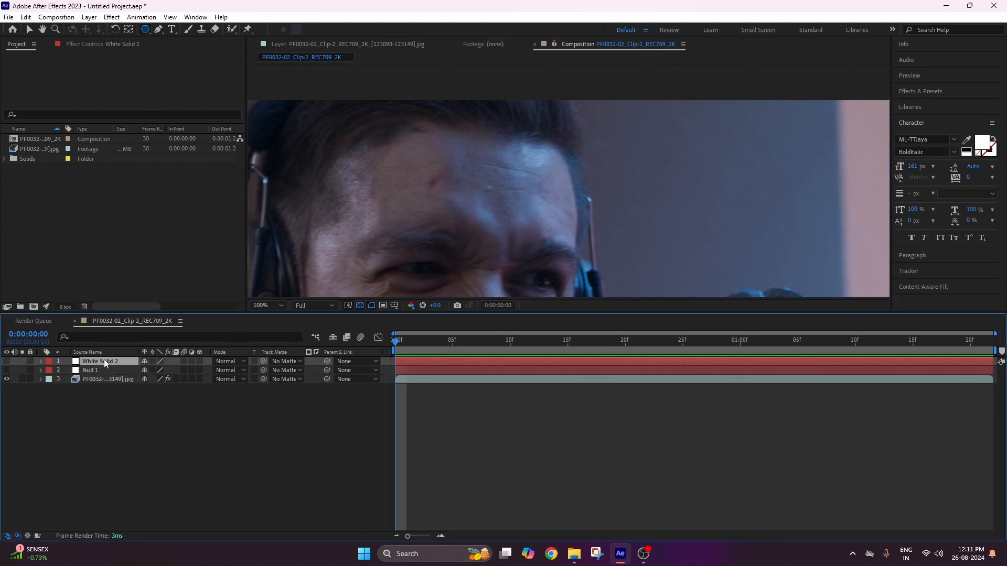
pyautogui.moveTo(534, 157); pyautogui.dragTo(567, 120)
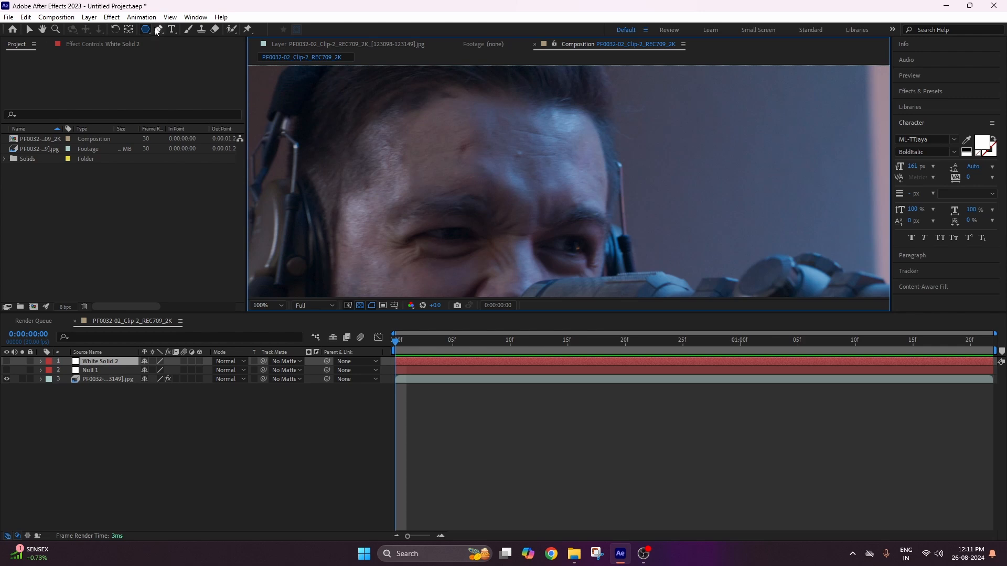
pyautogui.moveTo(152, 31); pyautogui.dragTo(179, 54)
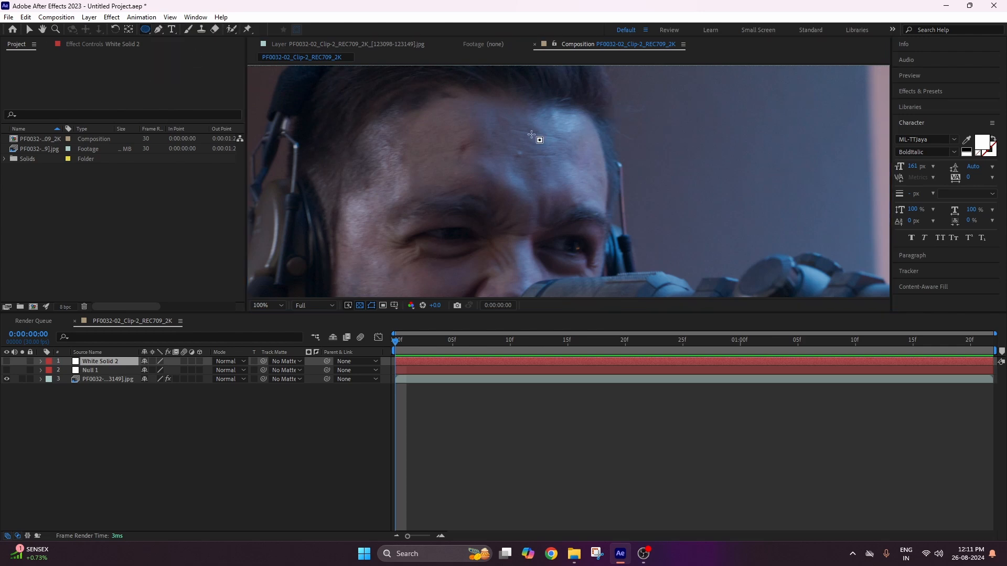
pyautogui.scroll(3, 532, 135)
pyautogui.scroll(-1, 474, 158)
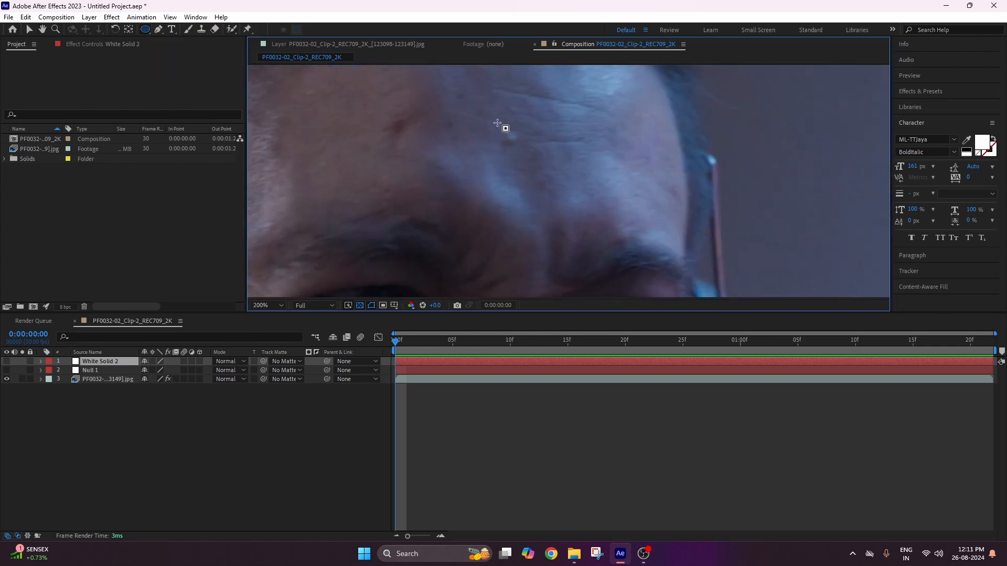
pyautogui.moveTo(497, 123); pyautogui.dragTo(532, 156)
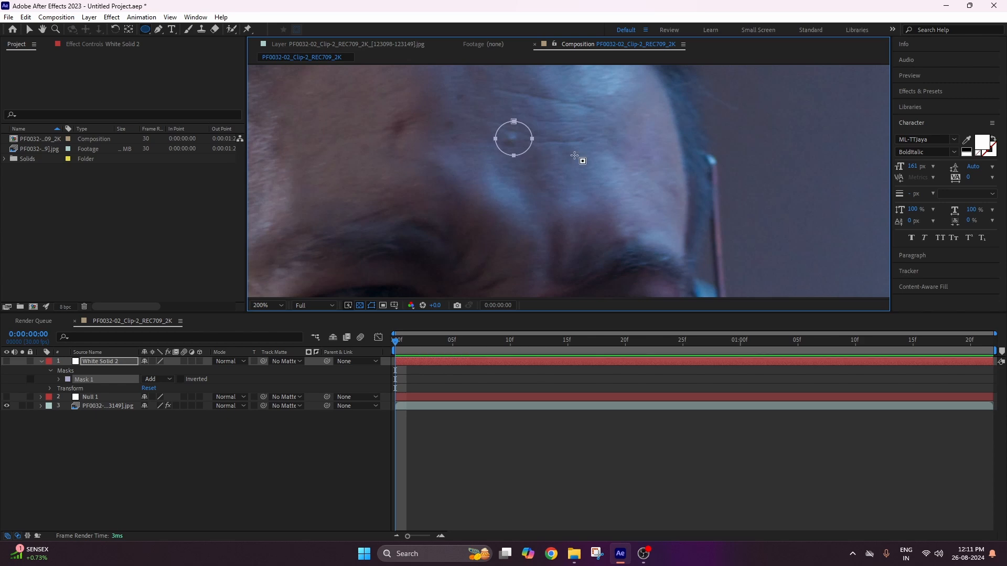
# Shift the elliptical mask slightly over the forehead mark and set a Mask Path keyframe at frame 0.
pyautogui.click(28, 30)
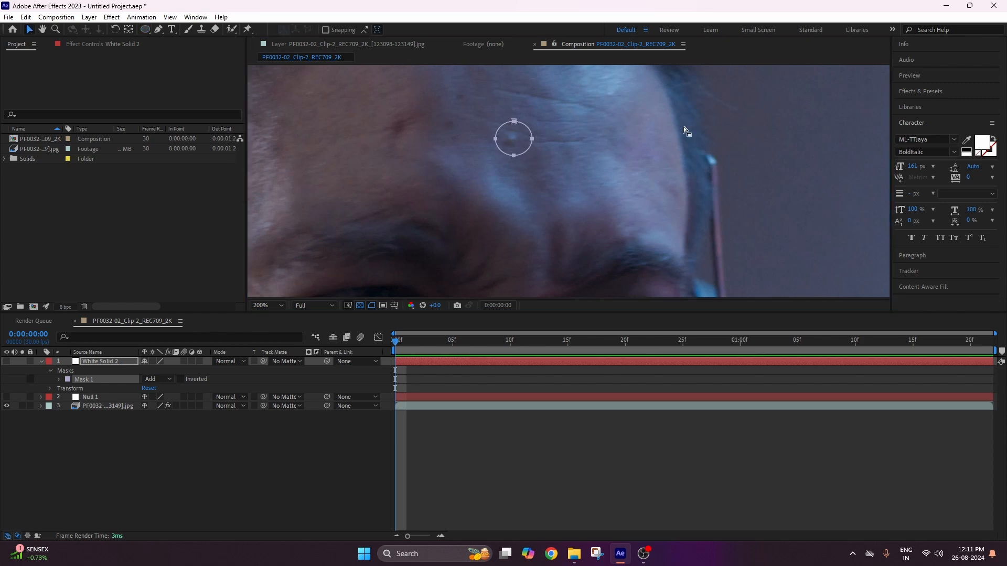
pyautogui.doubleClick(514, 126)
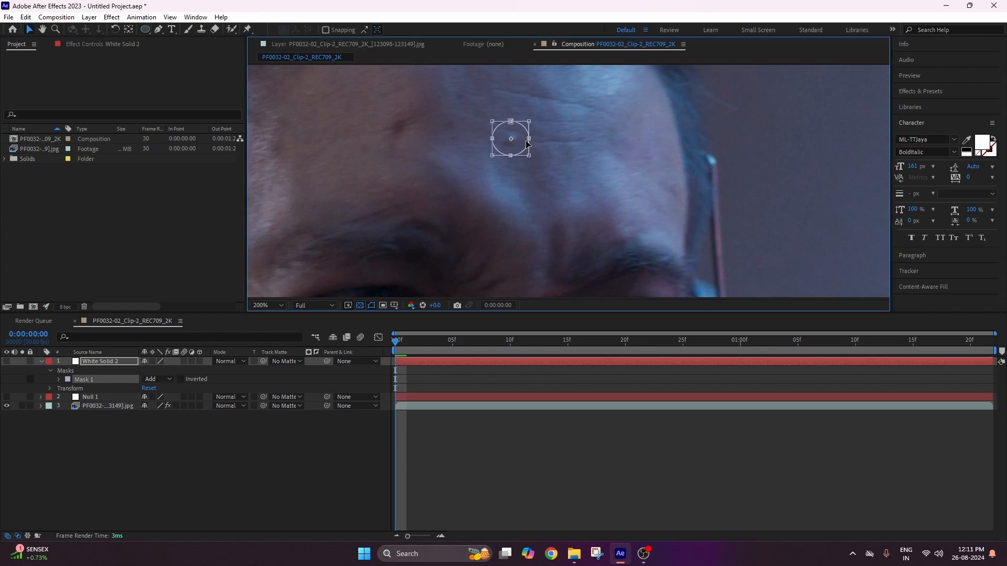
pyautogui.click(59, 379)
pyautogui.click(77, 389)
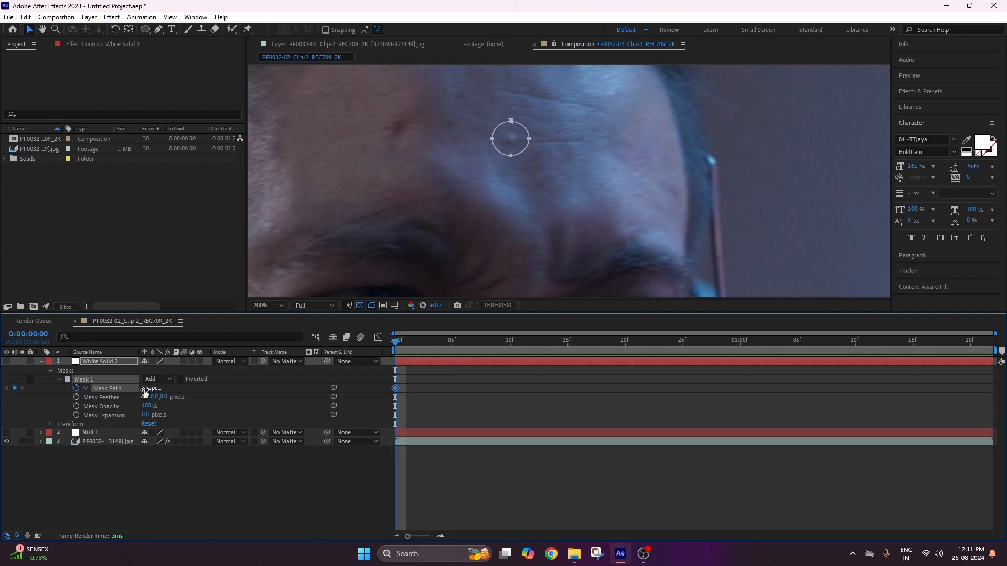
# Parent the White Solid 2 layer to Null 1 and scrub to frame 17 to check the mask's tracking.
pyautogui.scroll(-2, 549, 143)
pyautogui.moveTo(566, 169); pyautogui.dragTo(454, 192)
pyautogui.scroll(1, 453, 192)
pyautogui.moveTo(355, 191); pyautogui.dragTo(576, 194)
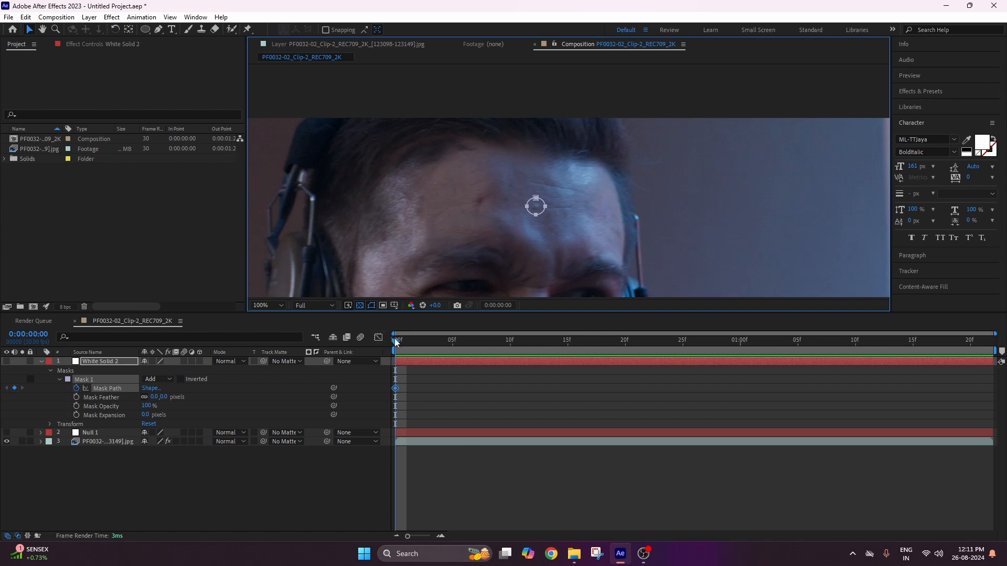
pyautogui.moveTo(395, 342); pyautogui.dragTo(87, 439)
pyautogui.moveTo(402, 342); pyautogui.dragTo(591, 344)
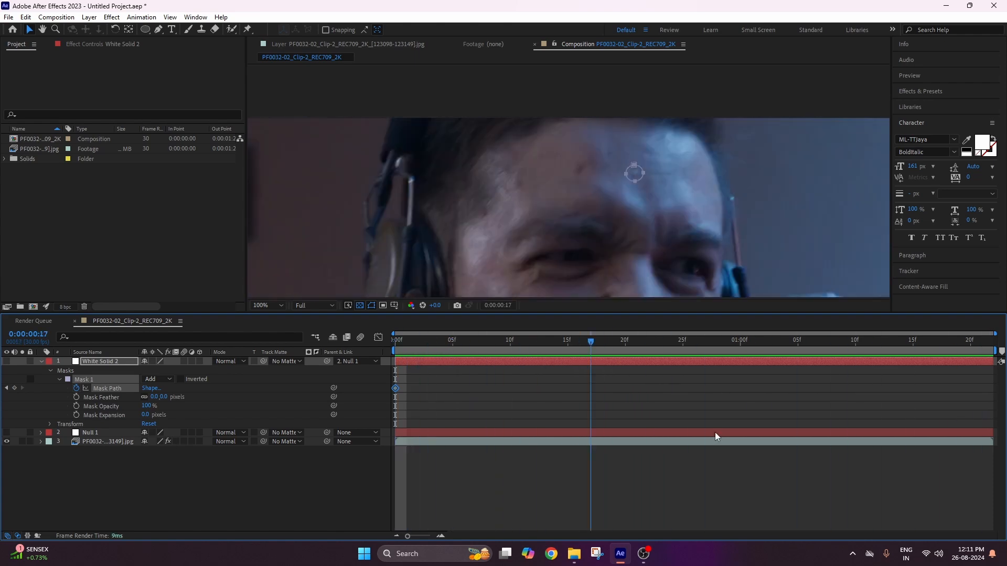
# Reposition the mask over the forehead mark at frame 23 to keyframe its path, and return to frame 0.
pyautogui.press('space')
pyautogui.moveTo(691, 152); pyautogui.dragTo(693, 152)
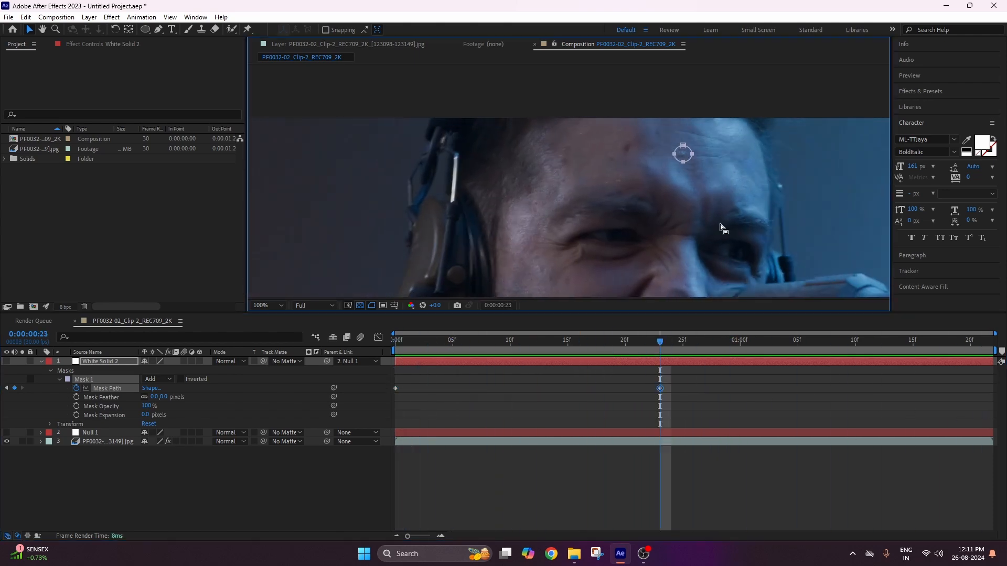
pyautogui.moveTo(664, 340); pyautogui.dragTo(219, 346)
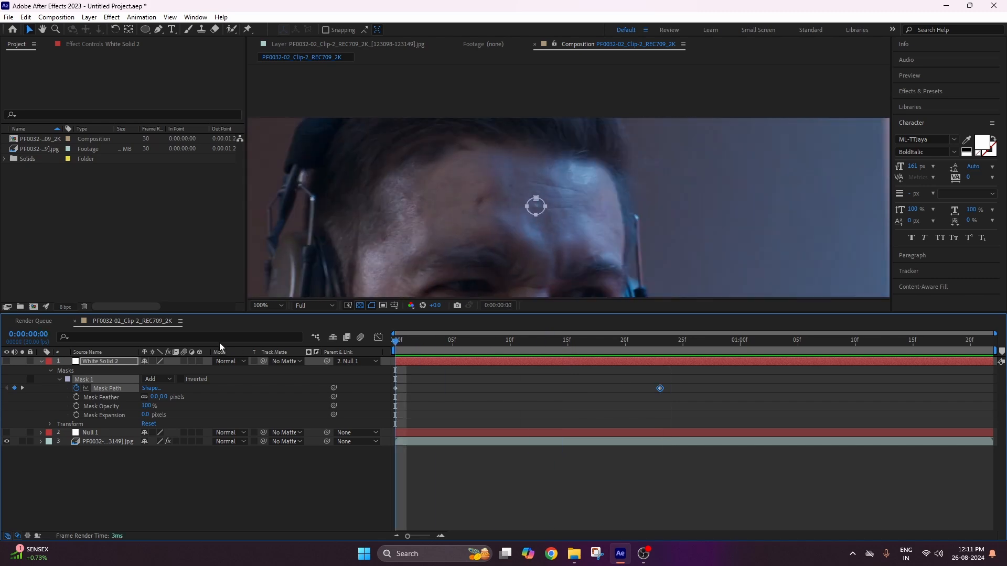
# Collapse the White Solid 2 properties, make that layer visible again, and select the footage layer.
pyautogui.click(41, 362)
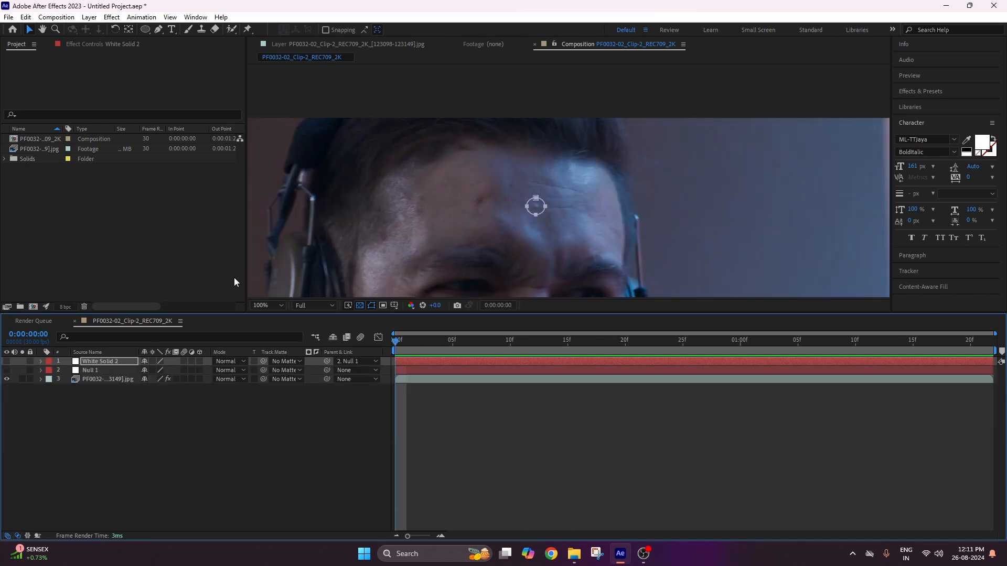
pyautogui.click(6, 361)
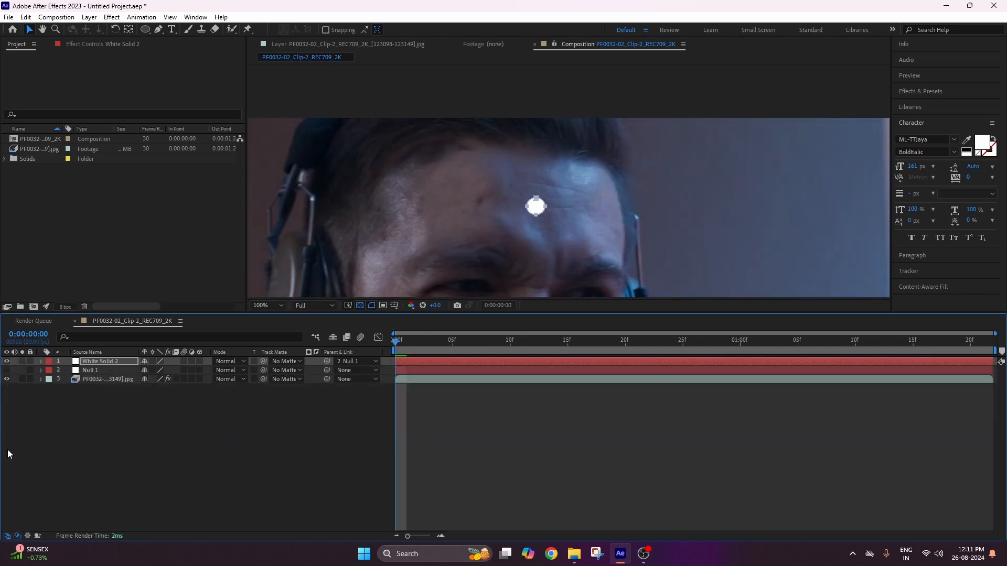
pyautogui.click(96, 395)
pyautogui.click(83, 379)
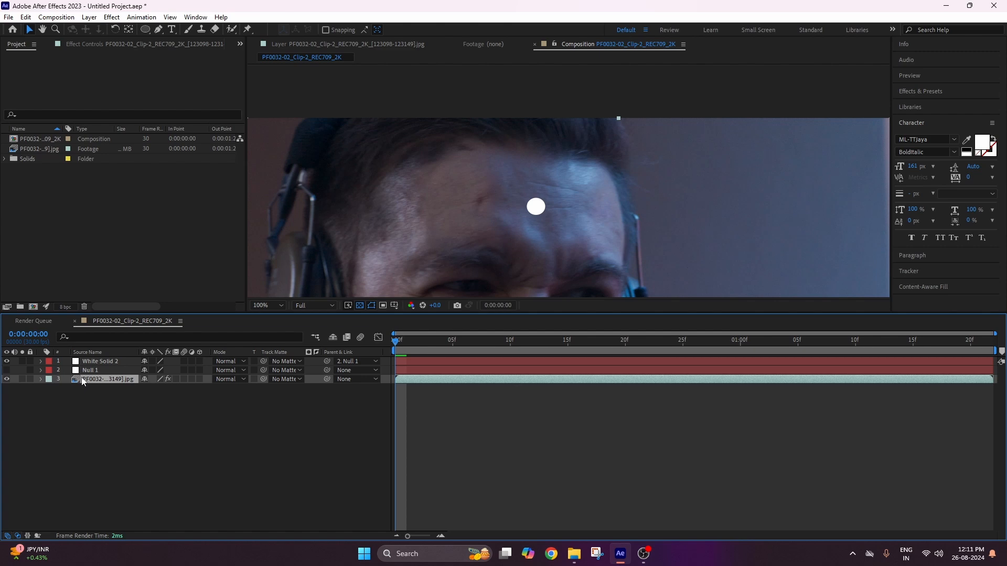
# Duplicate the footage layer, place the copy directly below White Solid 2, and set White Solid 2 as its track matte.
pyautogui.hotkey('ctrl', 'd')
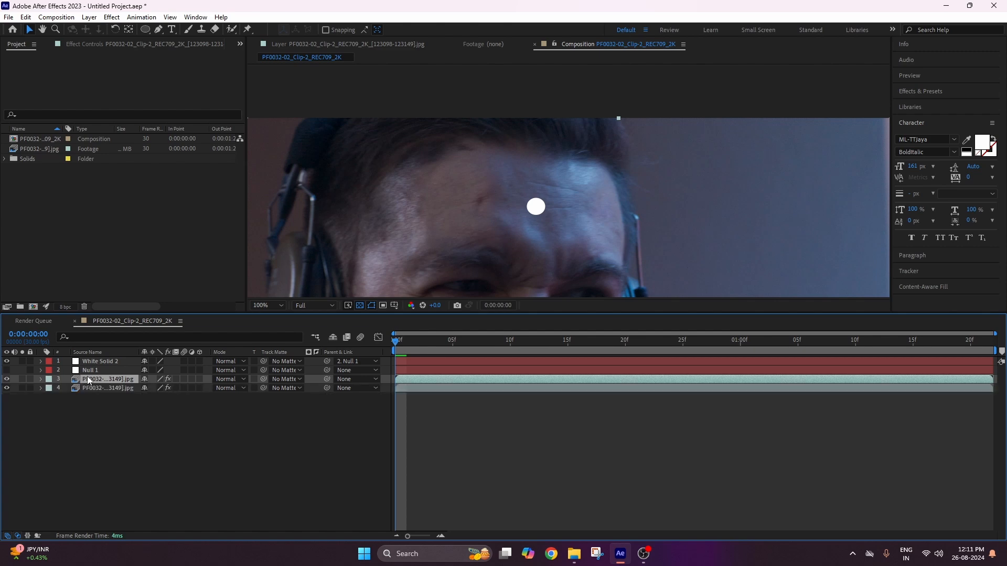
pyautogui.moveTo(90, 381); pyautogui.dragTo(94, 369)
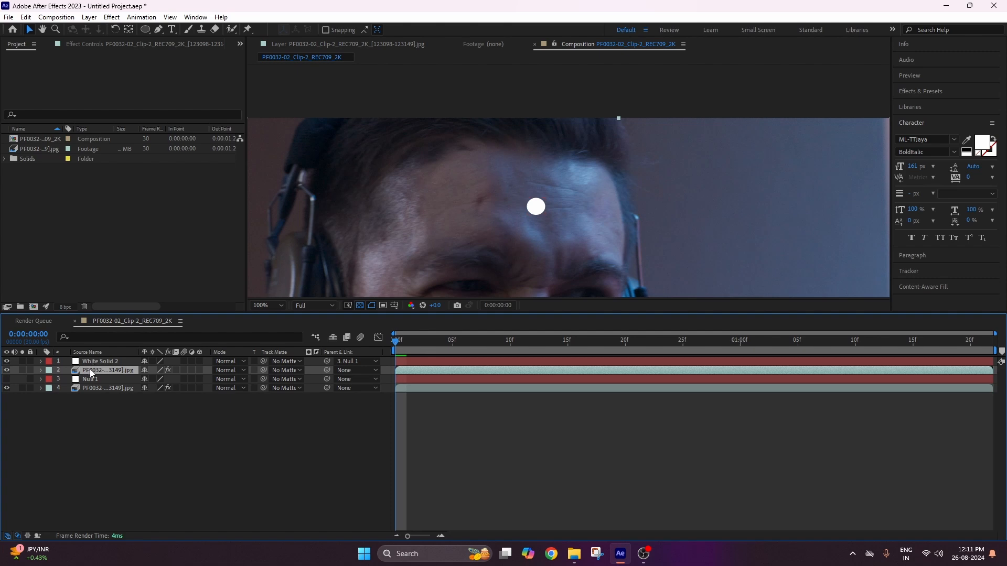
pyautogui.click(280, 371)
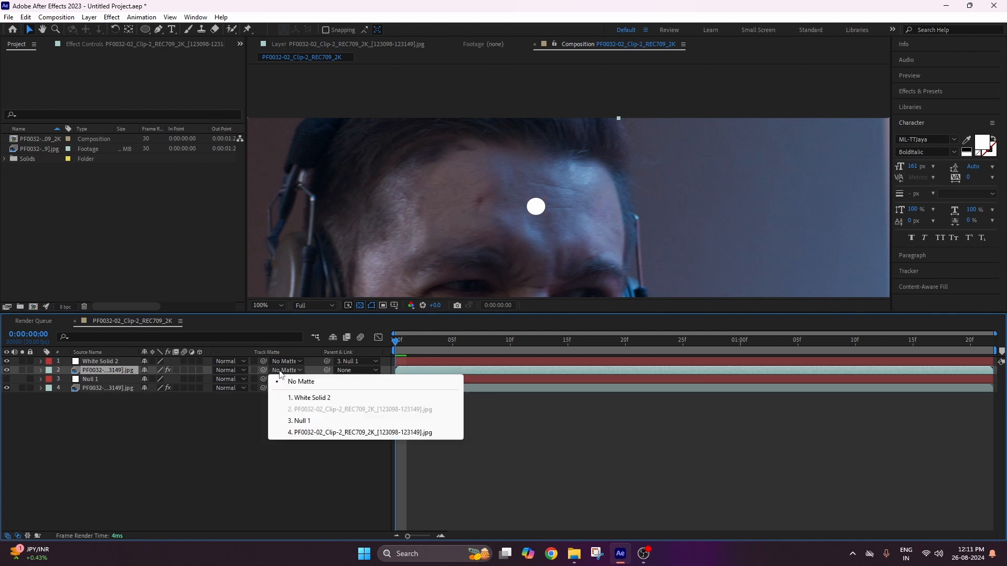
pyautogui.click(90, 373)
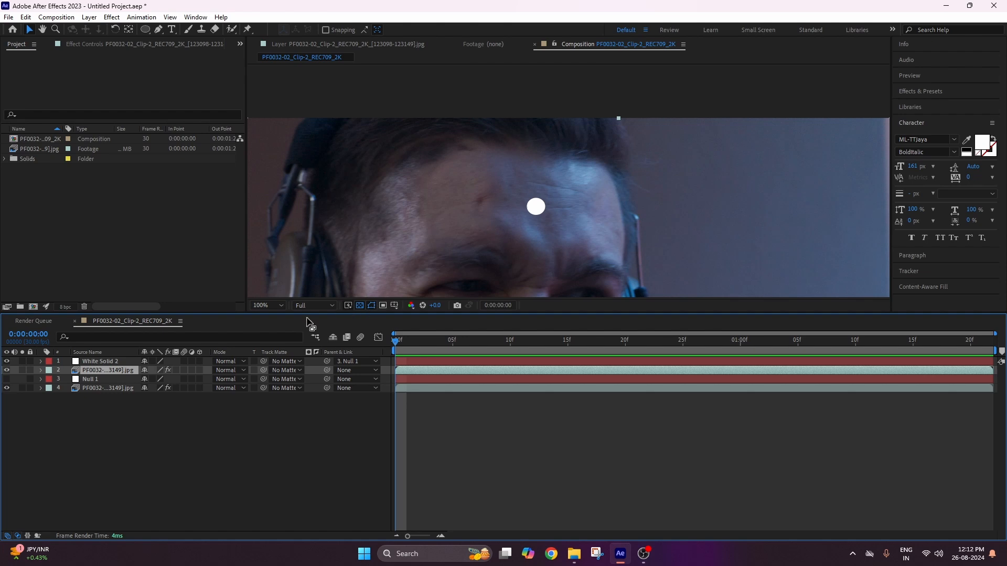
pyautogui.click(295, 370)
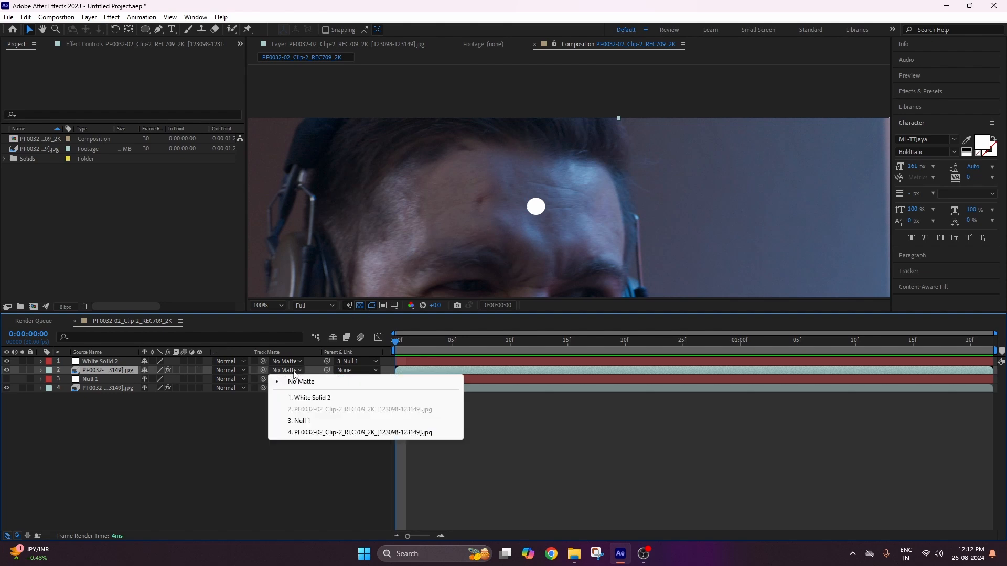
pyautogui.click(303, 399)
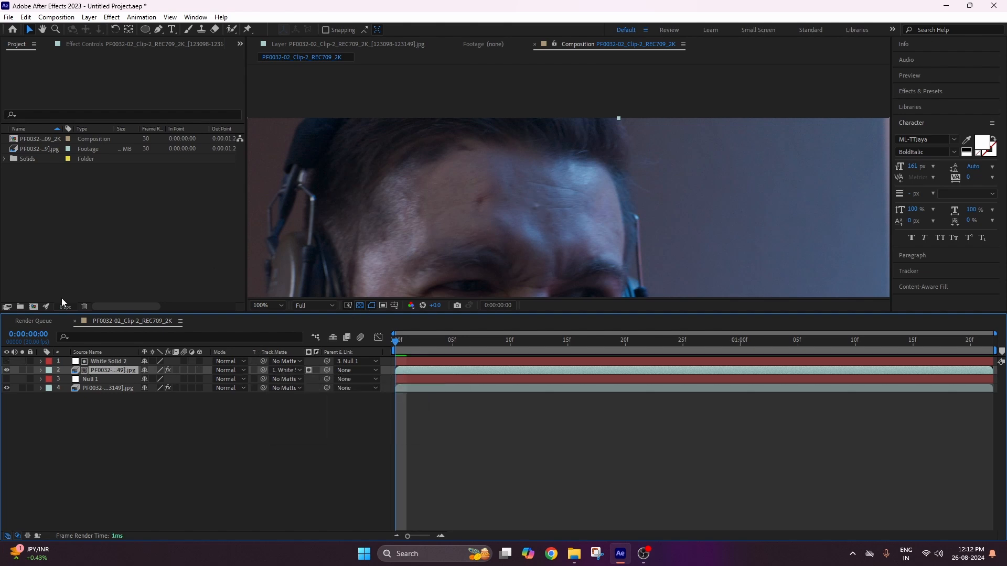
# Hide the base footage layer, scrub the timeline to check the isolated matted patch, and show the base footage again.
pyautogui.click(108, 389)
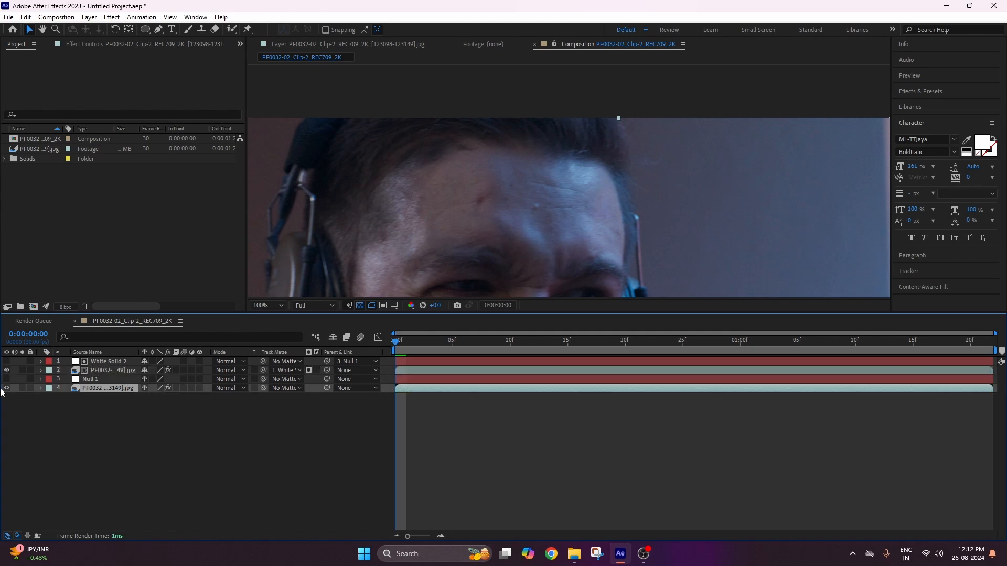
pyautogui.click(6, 388)
pyautogui.scroll(2, 506, 228)
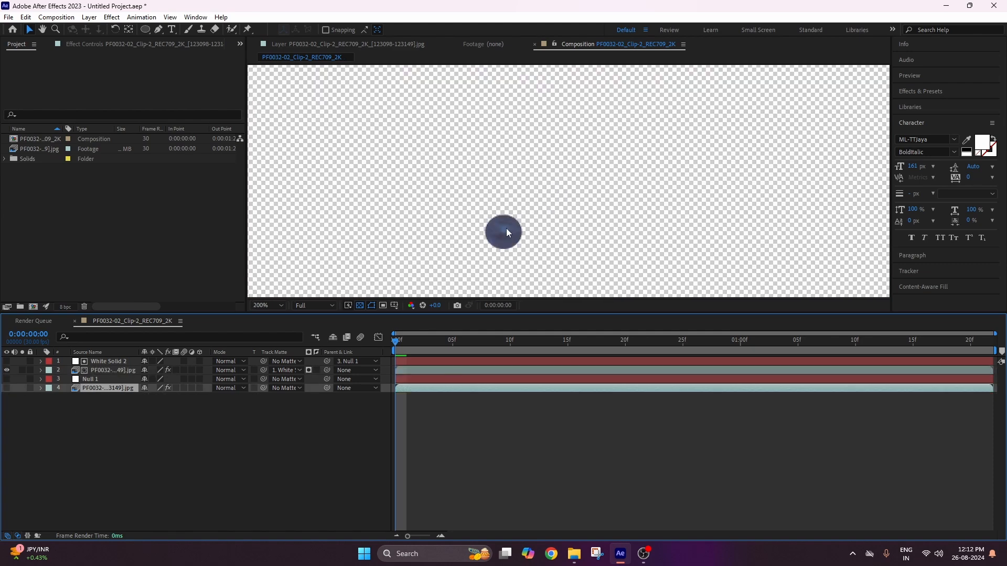
pyautogui.moveTo(435, 342); pyautogui.dragTo(249, 346)
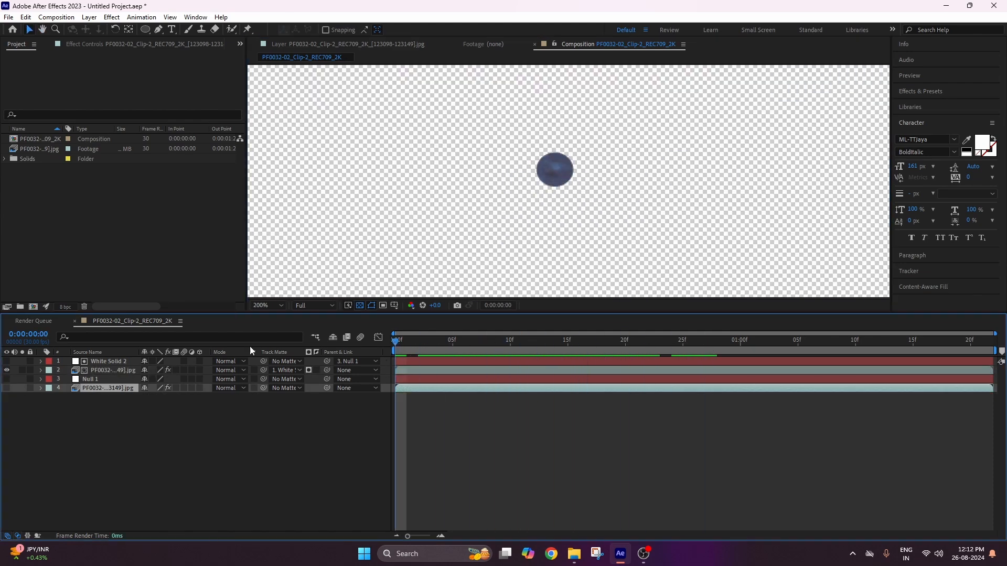
pyautogui.click(7, 388)
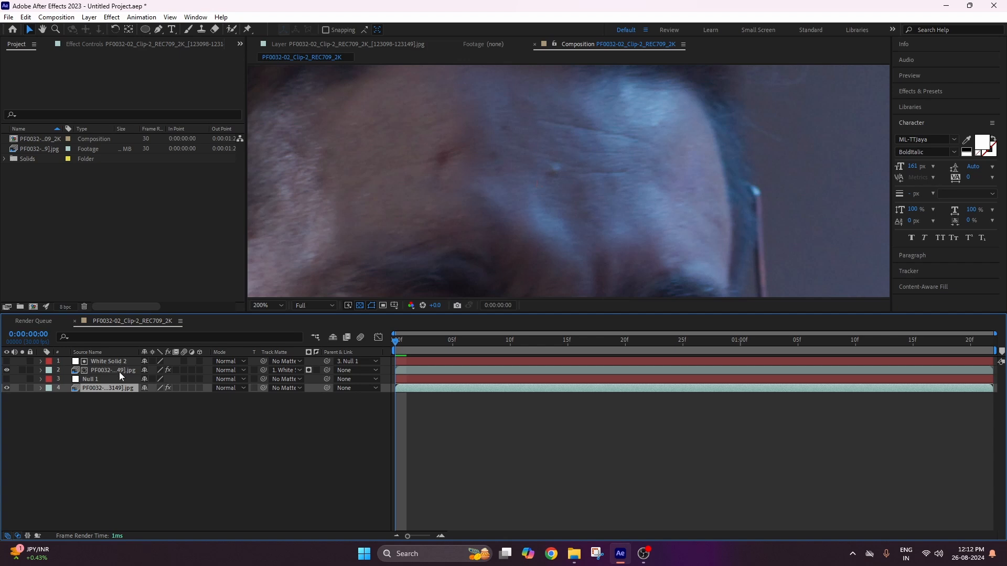
# Shift the matted footage copy so clean skin covers the forehead mark, and check the patch with the base footage hidden and shown.
pyautogui.click(104, 372)
pyautogui.moveTo(597, 179); pyautogui.dragTo(567, 181)
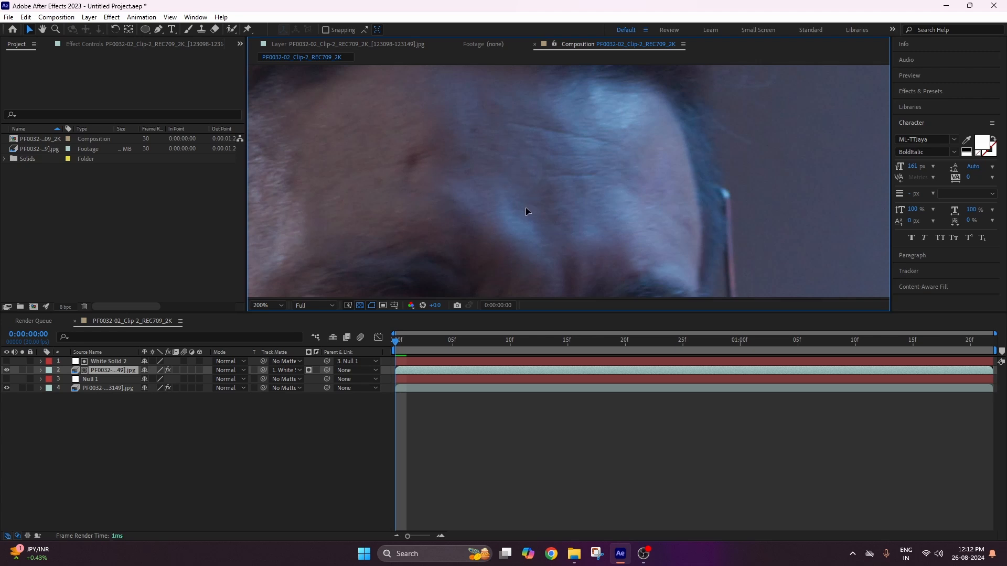
pyautogui.hotkey('ctrl', 'z')
pyautogui.click(6, 389)
pyautogui.click(6, 388)
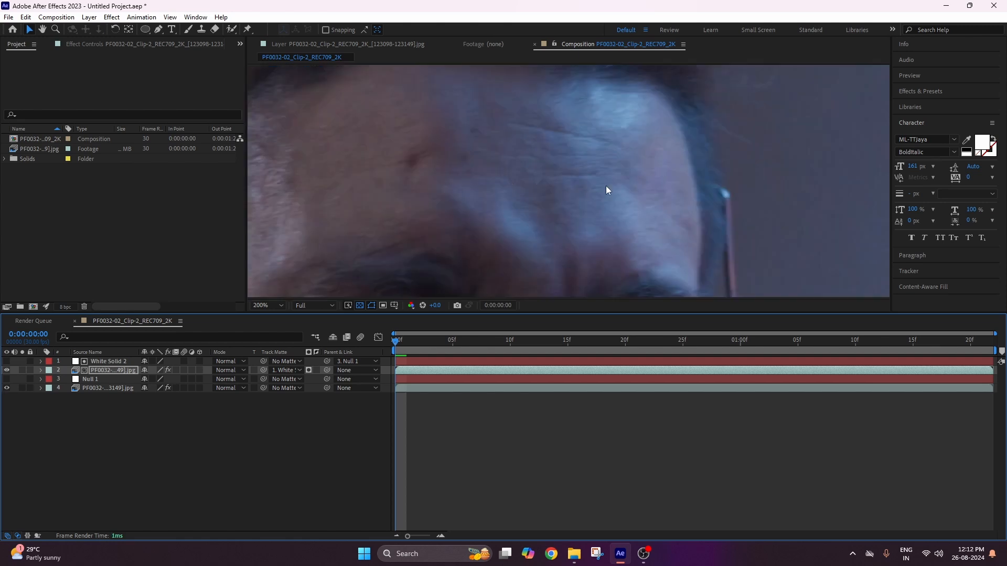
pyautogui.click(100, 390)
pyautogui.scroll(-3, 569, 200)
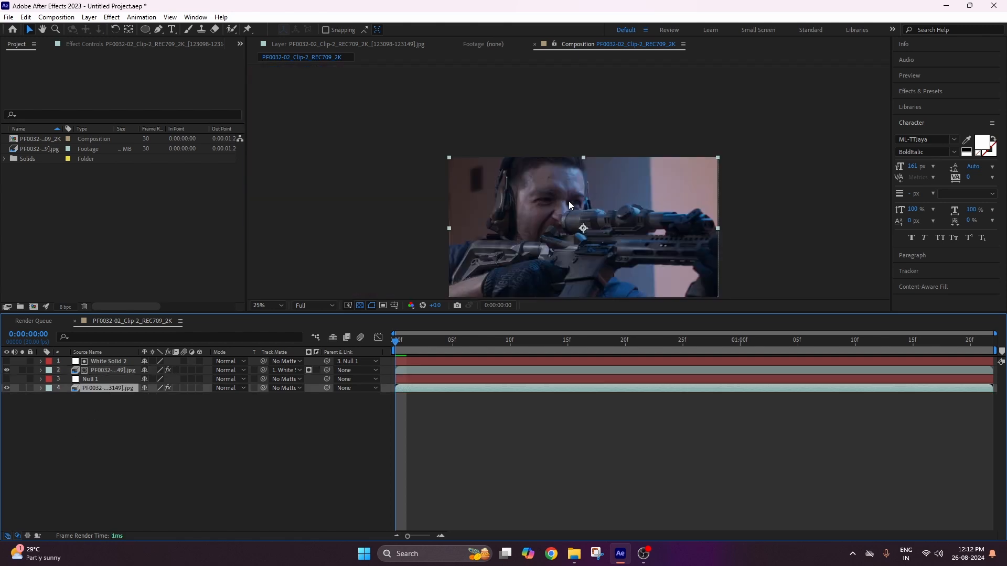
pyautogui.moveTo(593, 227); pyautogui.dragTo(612, 193)
pyautogui.scroll(4, 570, 189)
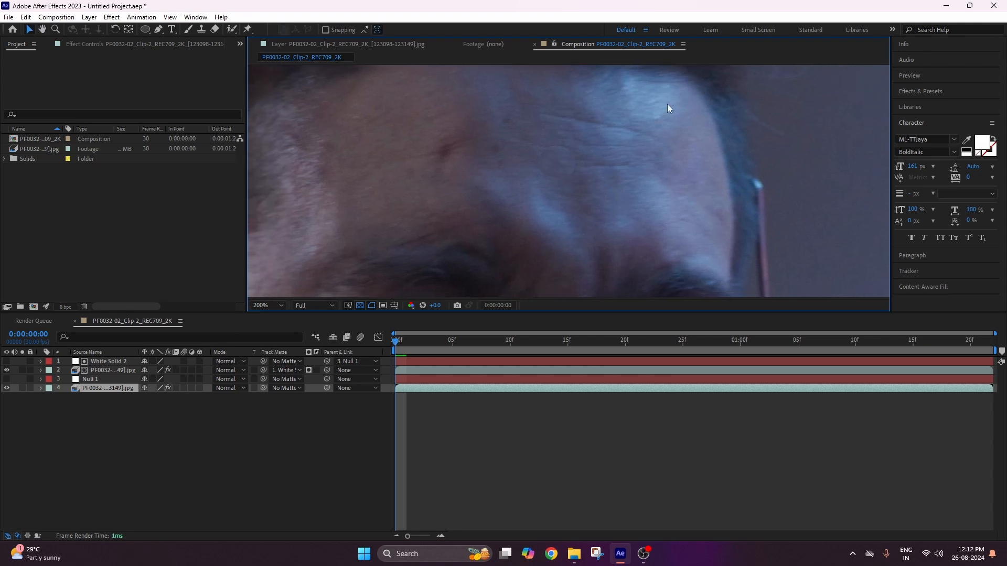
pyautogui.scroll(-4, 582, 153)
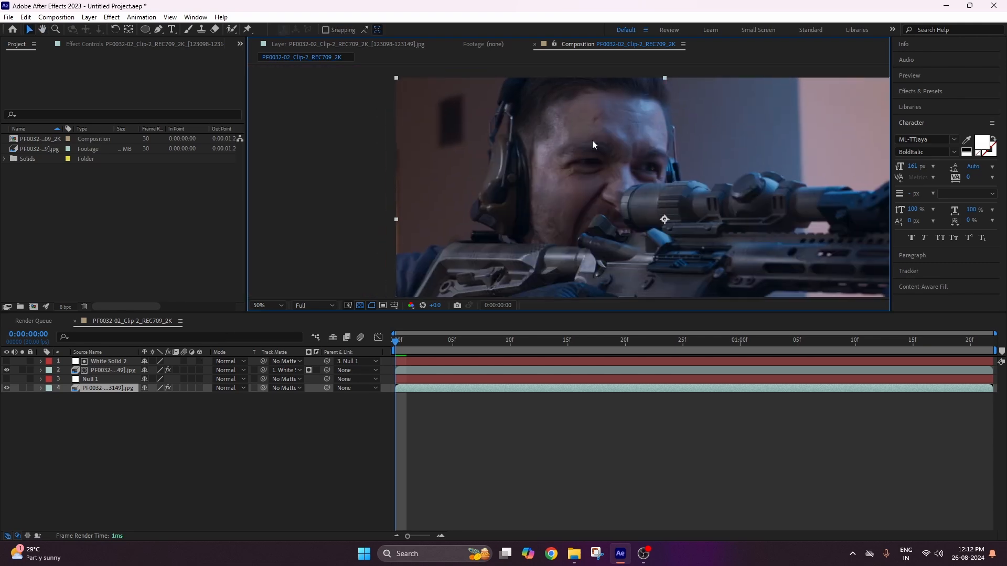
pyautogui.scroll(2, 593, 140)
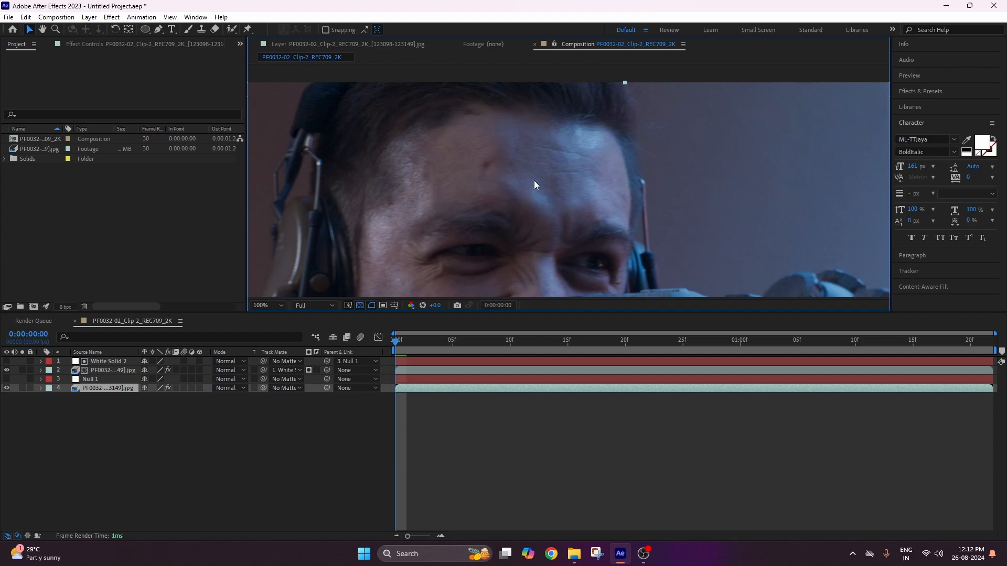
# Switch to File Explorer, examine the tracking markers in the first green-screen frame of REMOVE_tracker_point's seq folder, and return to After Effects.
pyautogui.click(574, 554)
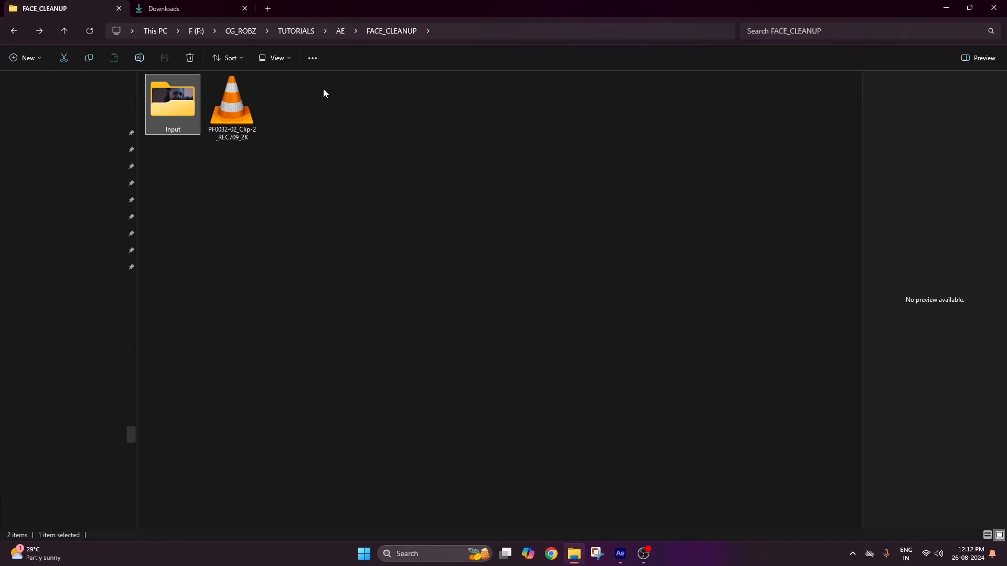
pyautogui.click(343, 32)
pyautogui.doubleClick(217, 107)
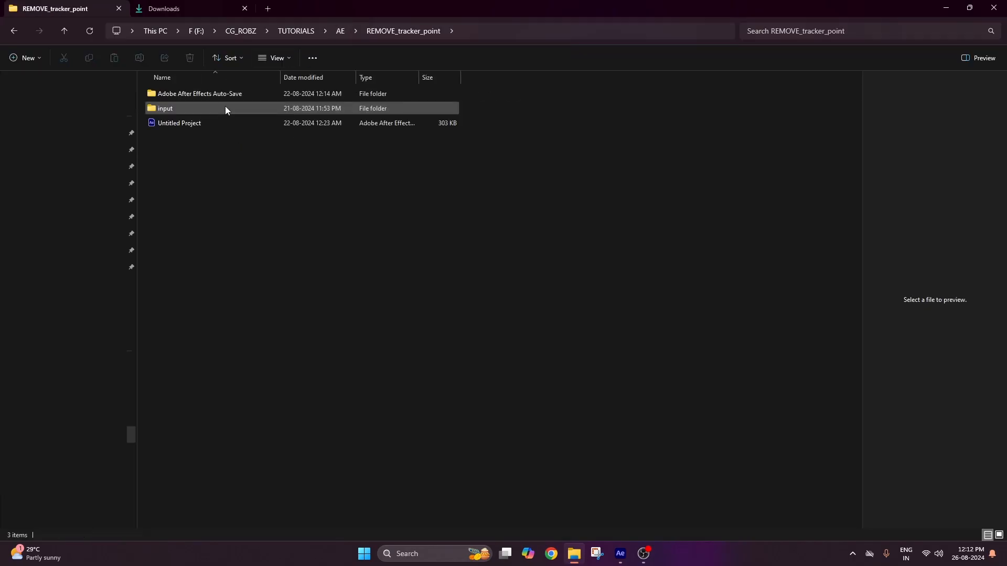
pyautogui.doubleClick(190, 107)
pyautogui.doubleClick(179, 99)
pyautogui.doubleClick(170, 98)
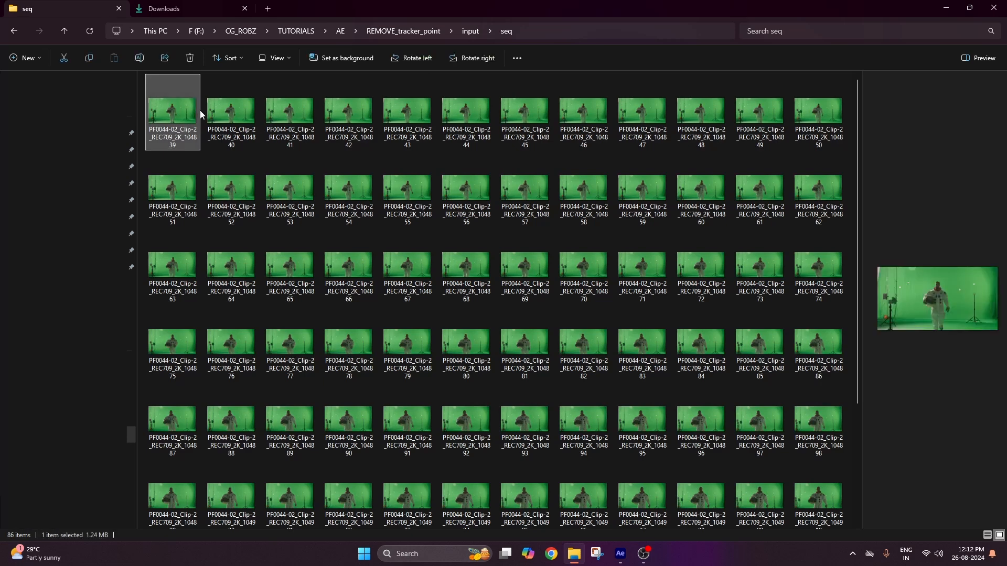
pyautogui.click(795, 95)
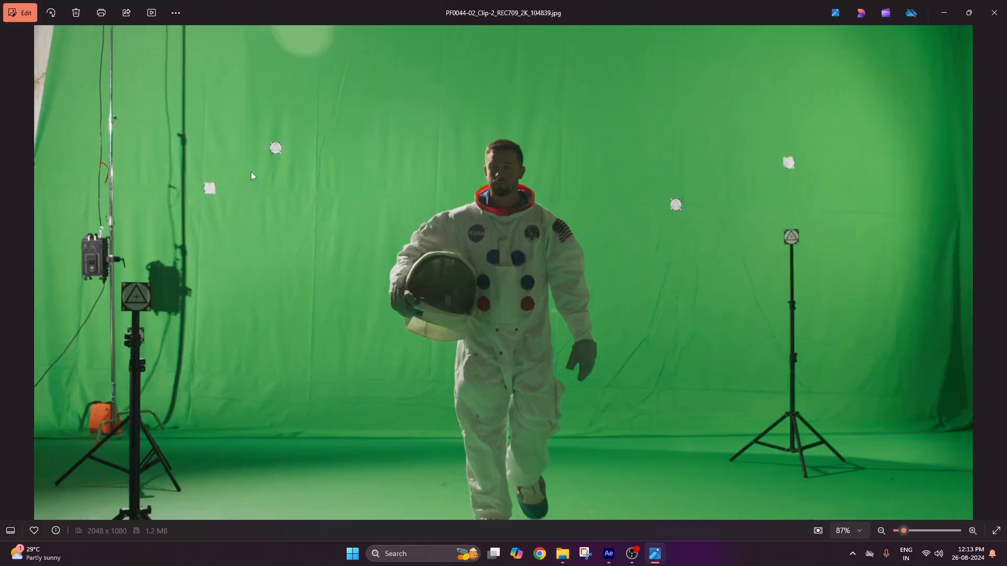
pyautogui.click(944, 13)
pyautogui.click(947, 11)
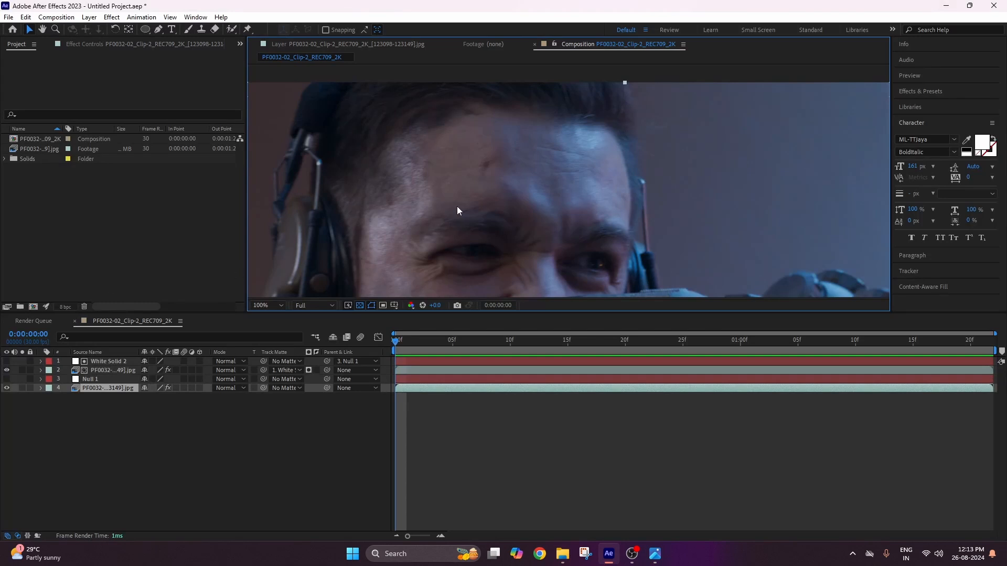
# Try shifting the matted footage copy over the forehead mark again, and undo the last two changes.
pyautogui.moveTo(458, 206); pyautogui.dragTo(487, 201)
pyautogui.click(98, 426)
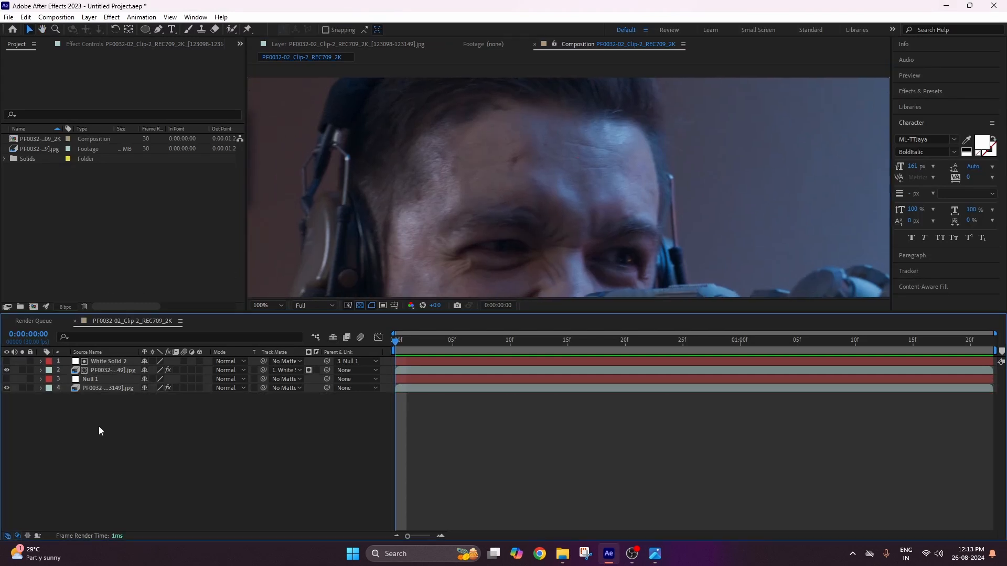
pyautogui.click(109, 371)
pyautogui.scroll(4, 536, 187)
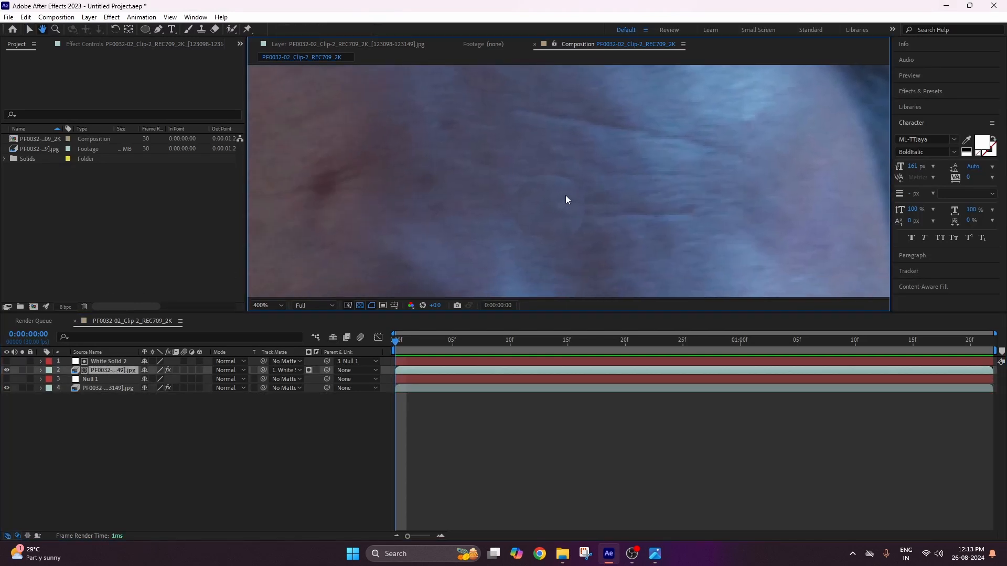
pyautogui.press('v')
pyautogui.scroll(-4, 452, 223)
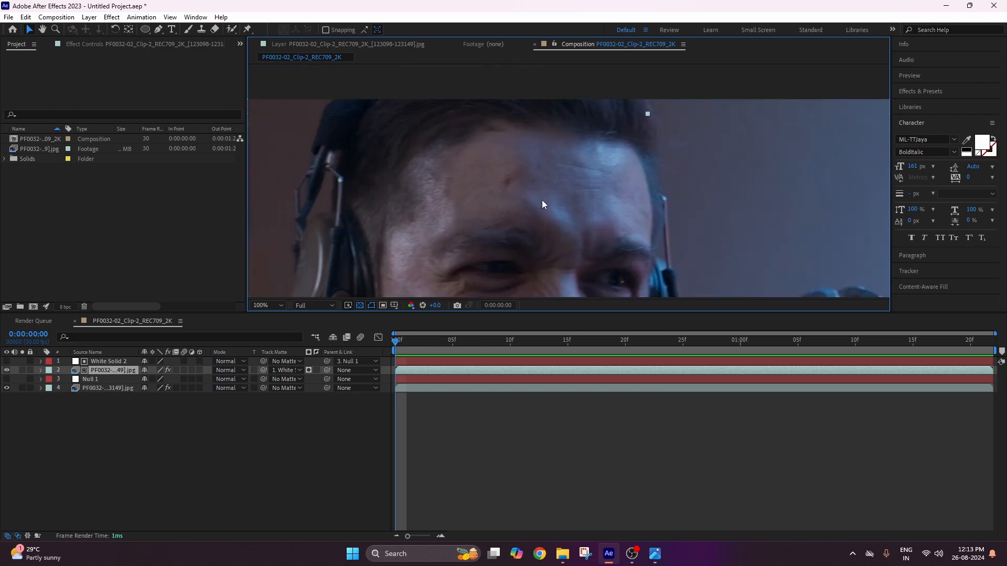
pyautogui.moveTo(590, 188)
pyautogui.mouseDown()
pyautogui.moveTo(559, 158)
pyautogui.moveTo(560, 186)
pyautogui.moveTo(577, 197)
pyautogui.moveTo(590, 177)
pyautogui.moveTo(578, 193)
pyautogui.mouseUp()
pyautogui.scroll(2, 577, 194)
pyautogui.hotkey('ctrl', 'z')
pyautogui.hotkey('ctrl', 'z')
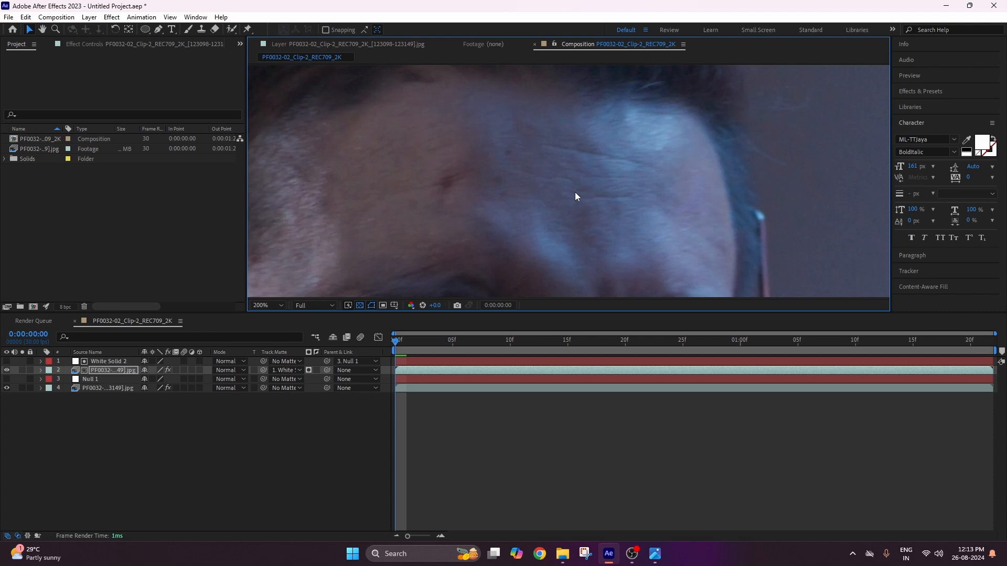
# Set the mask feather of Mask 1 on White Solid 2 to 18 pixels to soften the patch edges.
pyautogui.scroll(1, 583, 192)
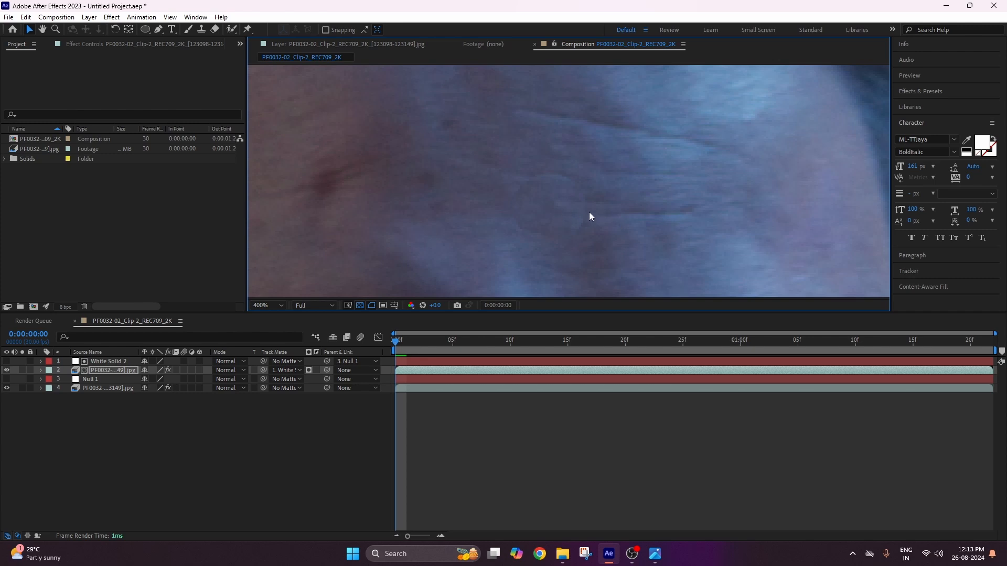
pyautogui.scroll(-2, 472, 230)
pyautogui.moveTo(382, 268); pyautogui.dragTo(445, 223)
pyautogui.scroll(1, 537, 187)
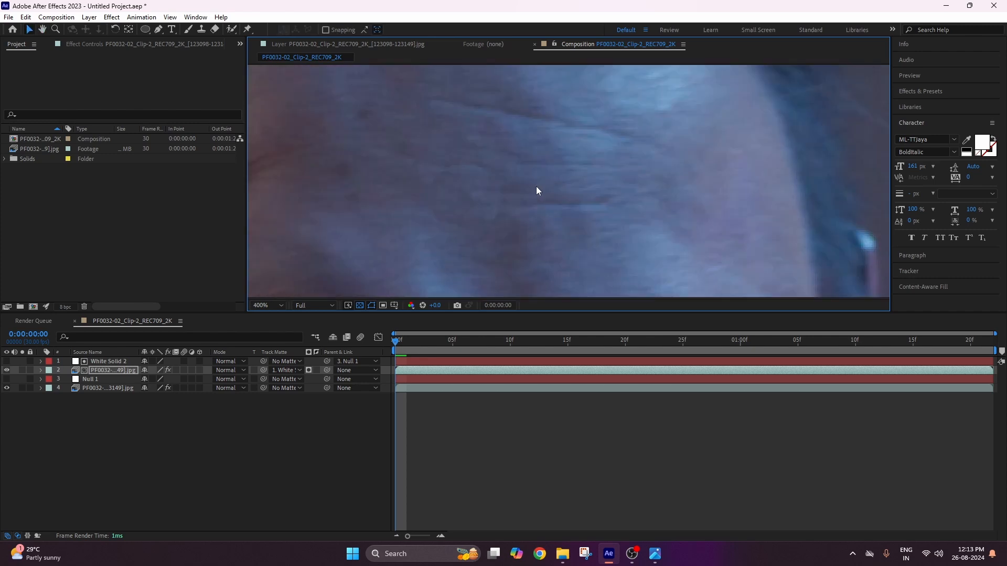
pyautogui.scroll(1, 536, 187)
pyautogui.moveTo(536, 187); pyautogui.dragTo(444, 212)
pyautogui.click(102, 360)
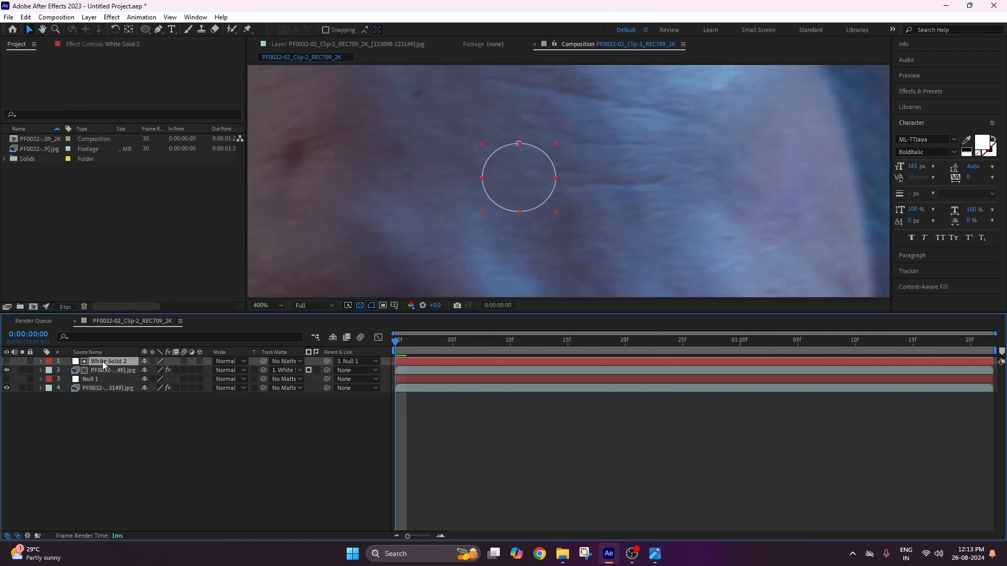
pyautogui.press('m')
pyautogui.press('m')
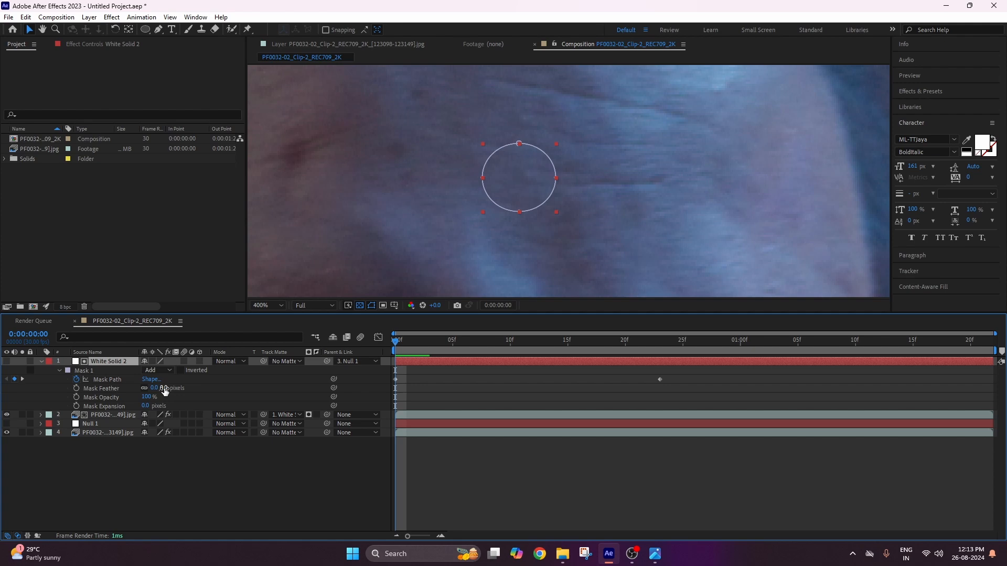
pyautogui.moveTo(165, 391); pyautogui.dragTo(167, 389)
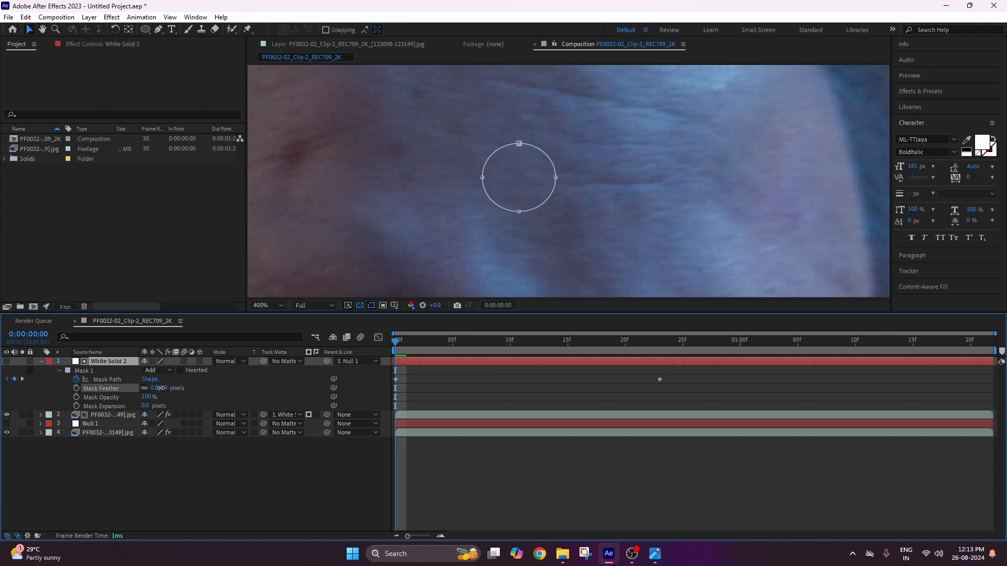
pyautogui.click(143, 452)
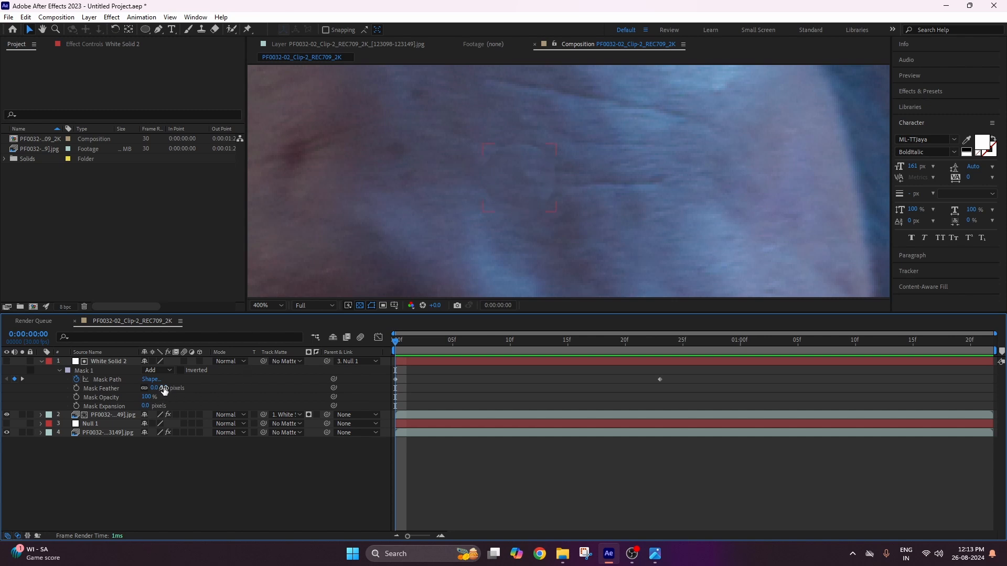
pyautogui.moveTo(166, 388); pyautogui.dragTo(170, 386)
pyautogui.click(216, 452)
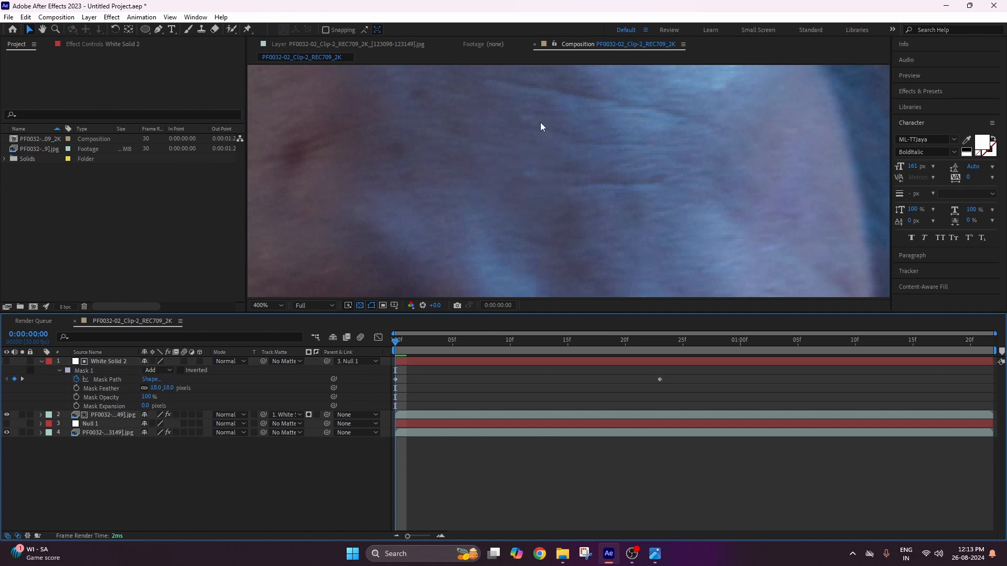
# Play back the composition to check how the feathered forehead patch holds during the shot.
pyautogui.scroll(-1, 540, 126)
pyautogui.moveTo(543, 169)
pyautogui.mouseDown()
pyautogui.moveTo(522, 162)
pyautogui.moveTo(547, 174)
pyautogui.mouseUp()
pyautogui.scroll(-1, 524, 171)
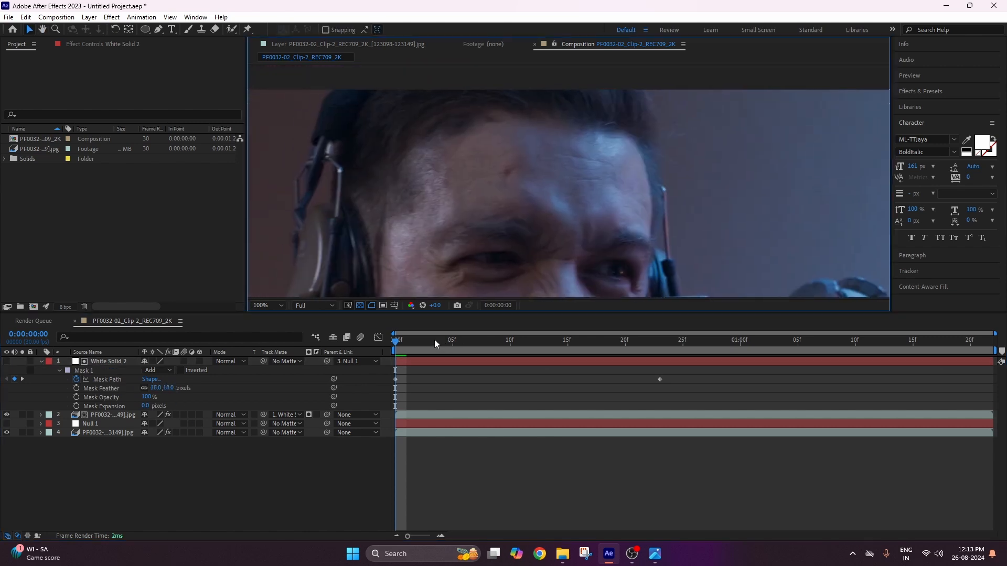
pyautogui.press('space')
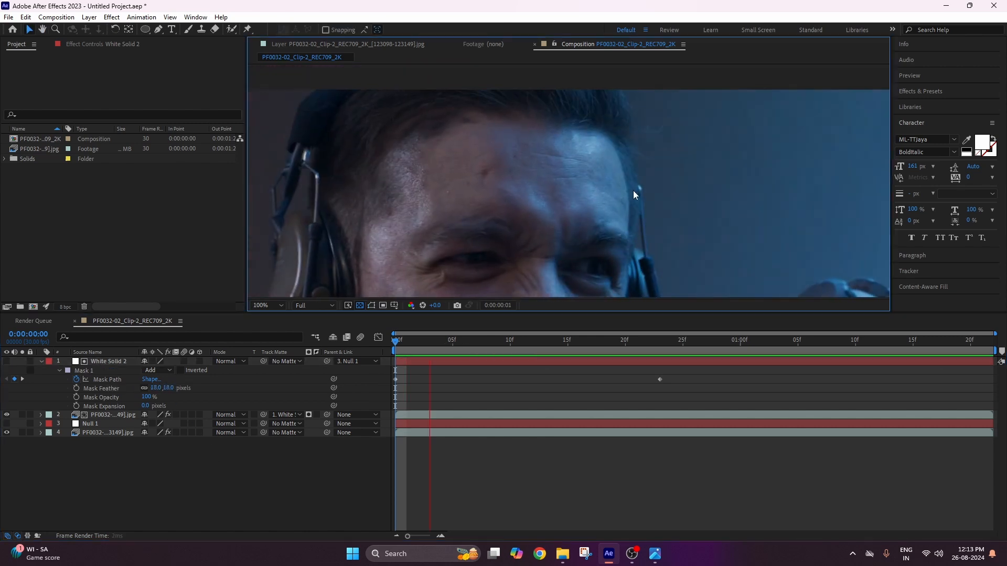
pyautogui.press('space')
pyautogui.moveTo(604, 194); pyautogui.dragTo(537, 185)
pyautogui.press('space')
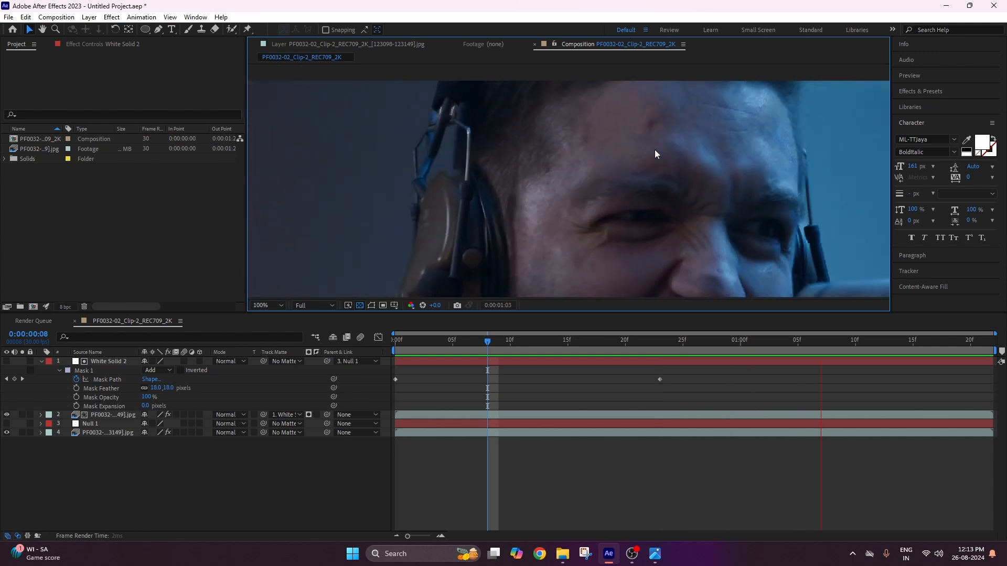
# Stop the preview and inspect the patched forehead up close.
pyautogui.press('space')
pyautogui.scroll(-2, 571, 235)
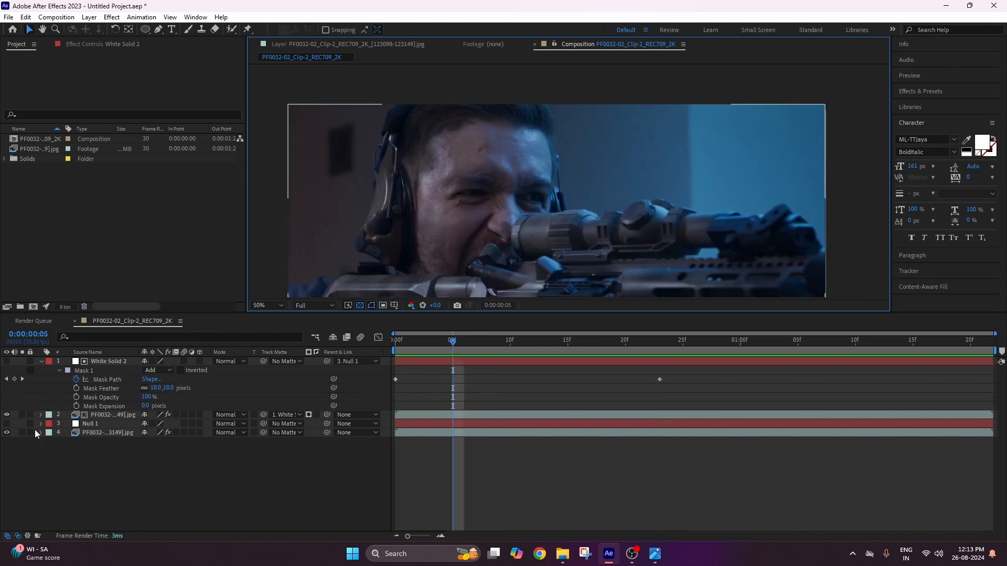
pyautogui.click(22, 432)
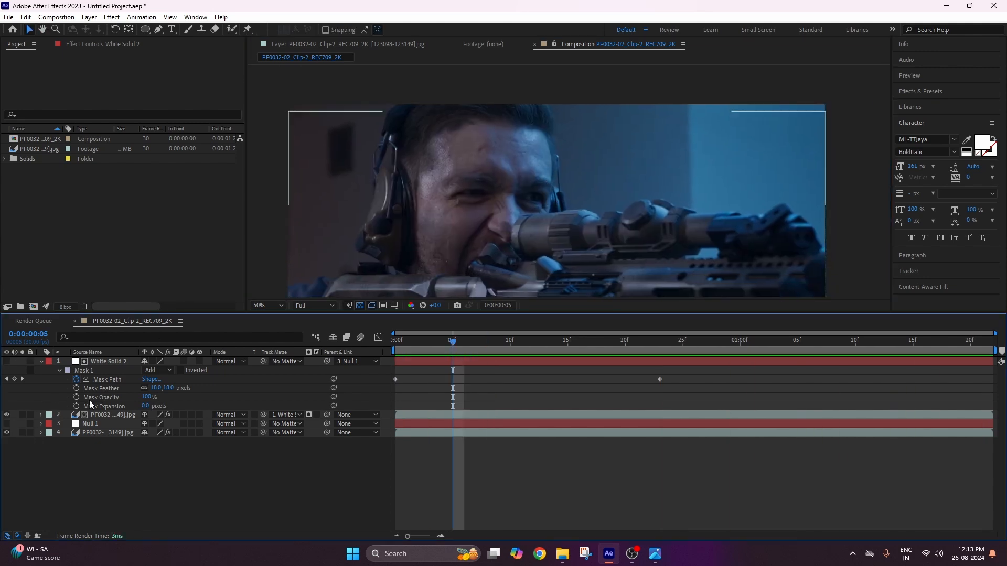
pyautogui.scroll(2, 480, 154)
pyautogui.moveTo(401, 179); pyautogui.dragTo(545, 156)
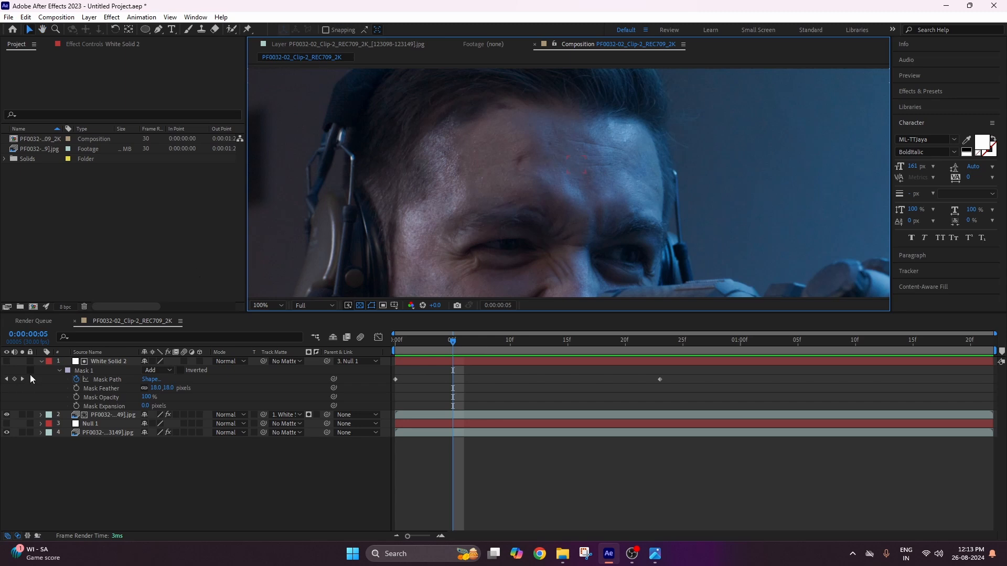
# Collapse White Solid 2's mask properties and review the layers forming the patch: the solid, the matted footage copy and Null 1.
pyautogui.click(41, 361)
pyautogui.click(106, 363)
pyautogui.keyDown('ctrl'); pyautogui.click(105, 371); pyautogui.keyUp('ctrl')
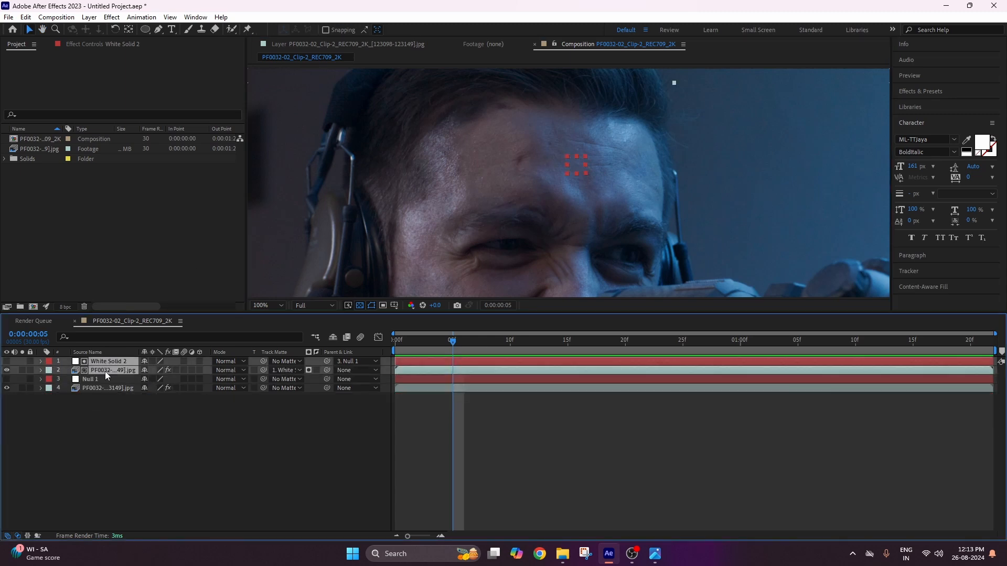
pyautogui.keyDown('ctrl'); pyautogui.click(105, 376); pyautogui.keyUp('ctrl')
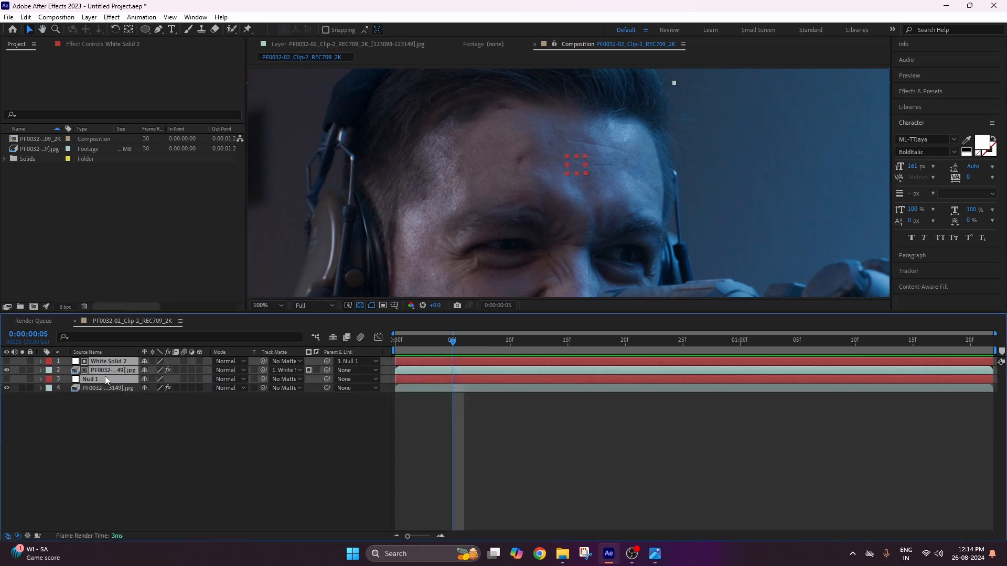
pyautogui.click(112, 415)
pyautogui.click(114, 361)
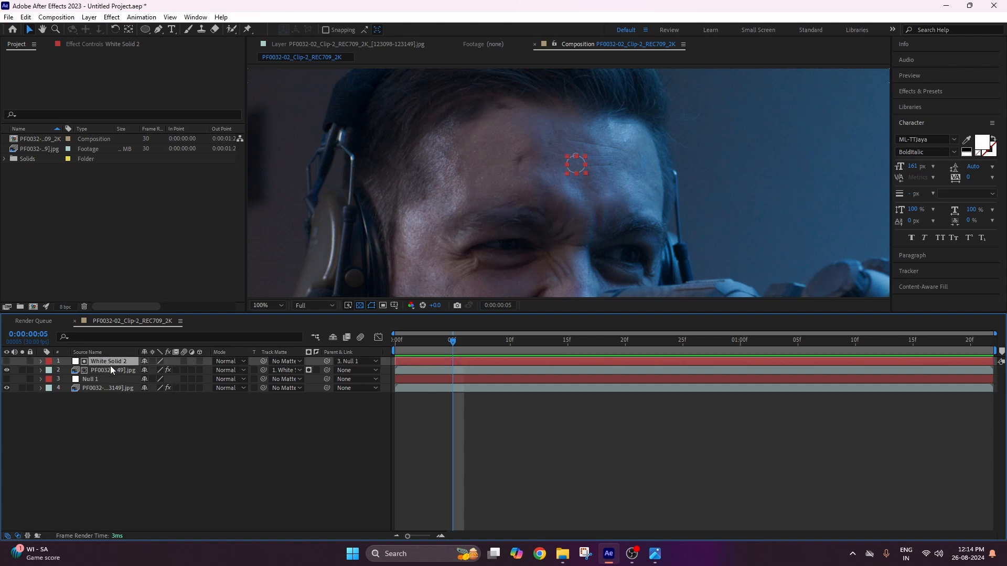
pyautogui.keyDown('ctrl'); pyautogui.click(111, 368); pyautogui.keyUp('ctrl')
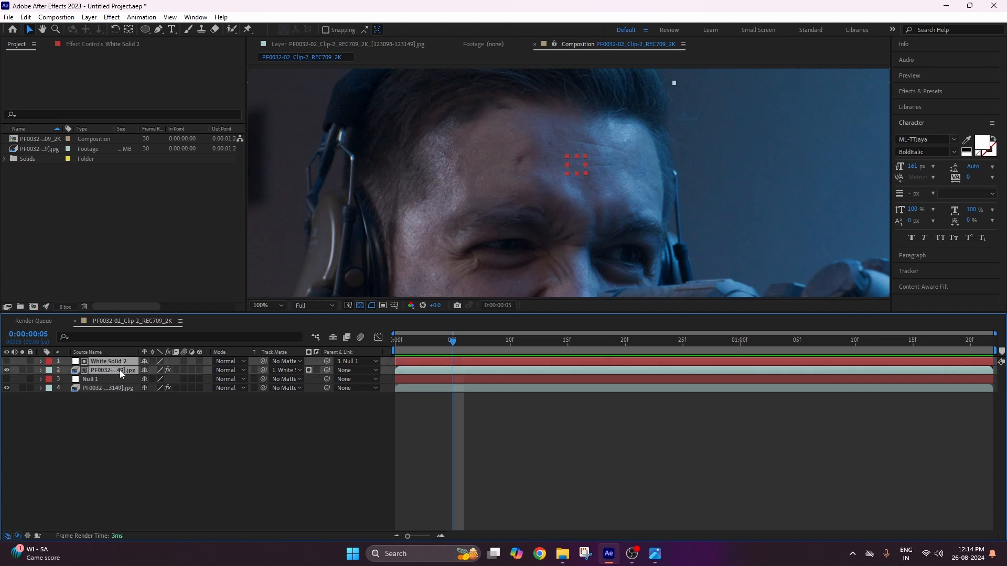
pyautogui.click(110, 378)
# Rename the White Solid 2 layer as 01 and its matted footage copy as 02.
pyautogui.click(121, 363)
pyautogui.press('Return')
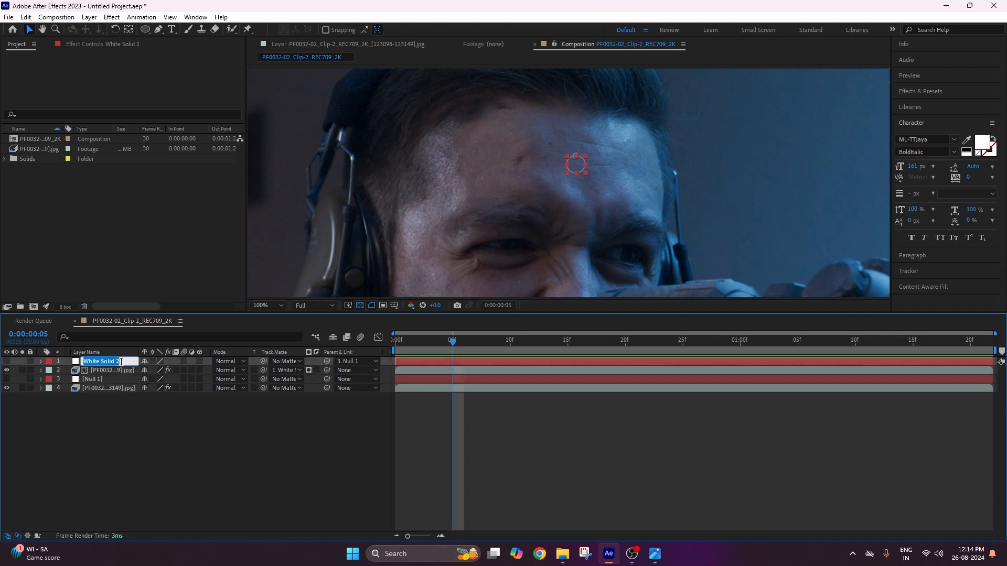
pyautogui.write('01')
pyautogui.press('Return')
pyautogui.click(112, 370)
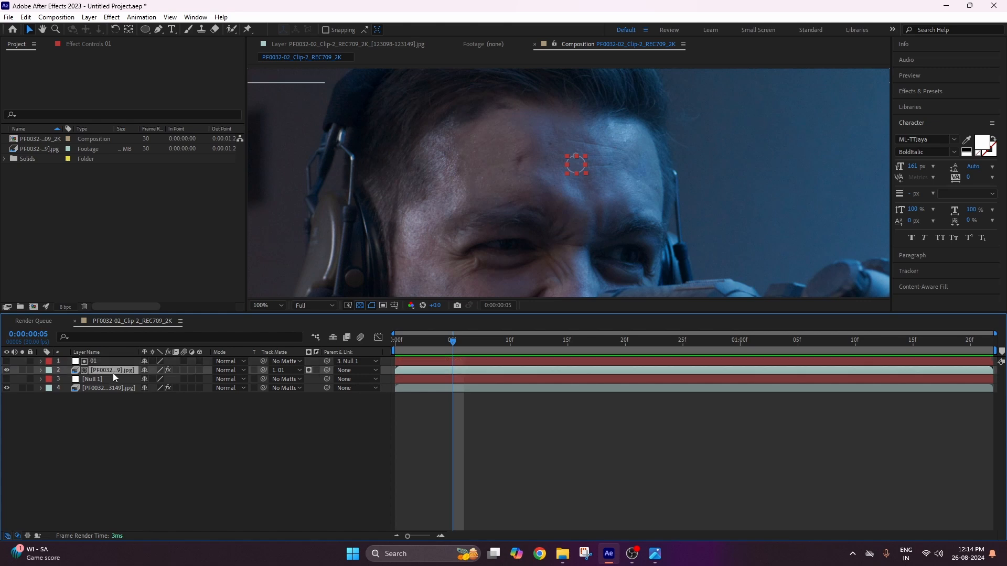
pyautogui.write('02')
pyautogui.press('Return')
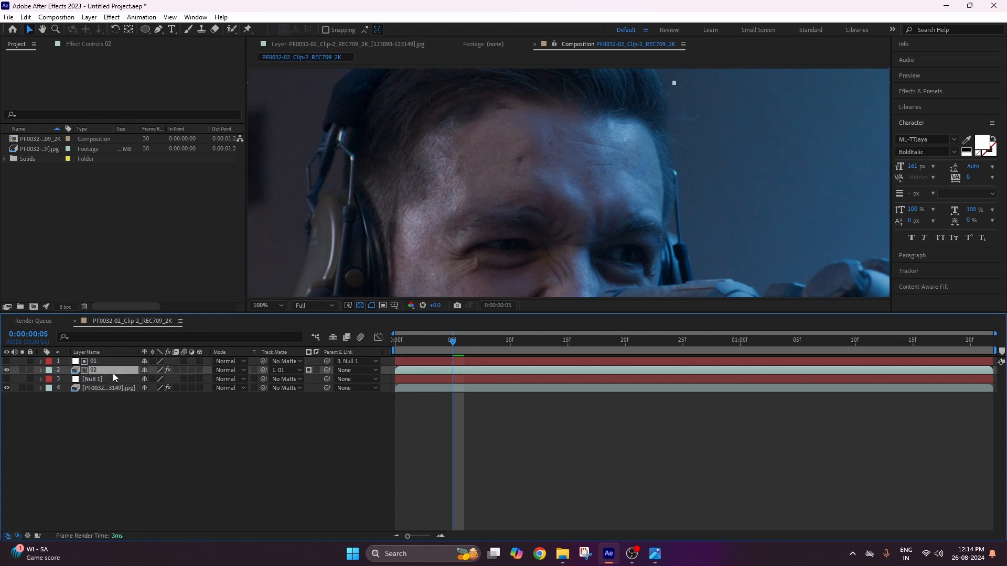
# Create a new white solid directly above the original footage layer.
pyautogui.click(121, 389)
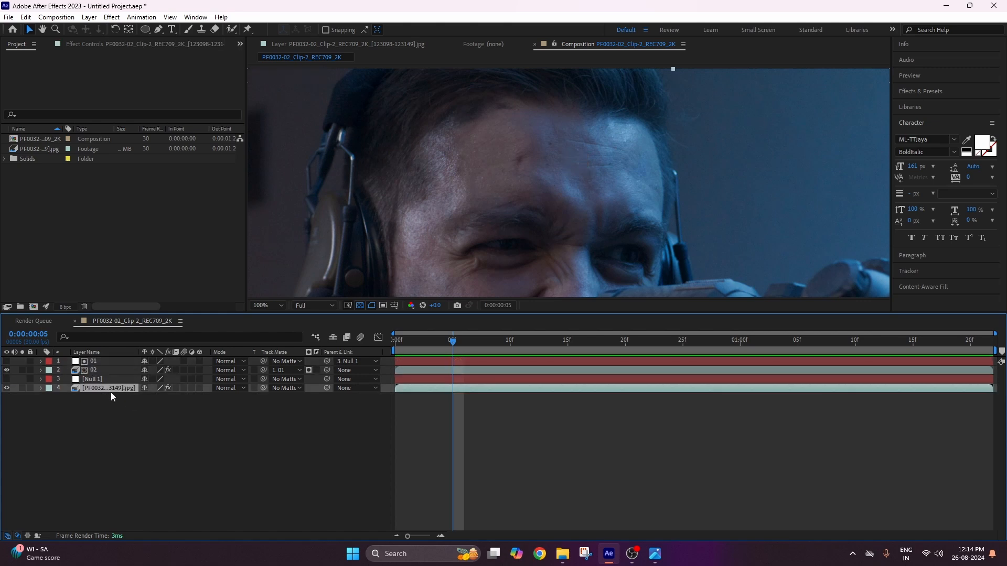
pyautogui.rightClick(128, 447)
pyautogui.moveTo(231, 316)
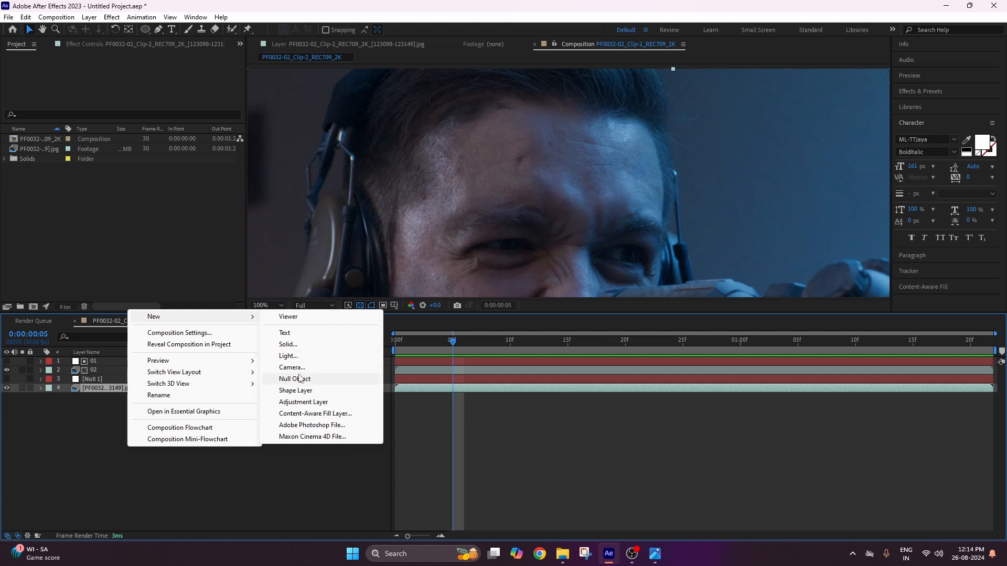
pyautogui.click(288, 344)
pyautogui.click(545, 367)
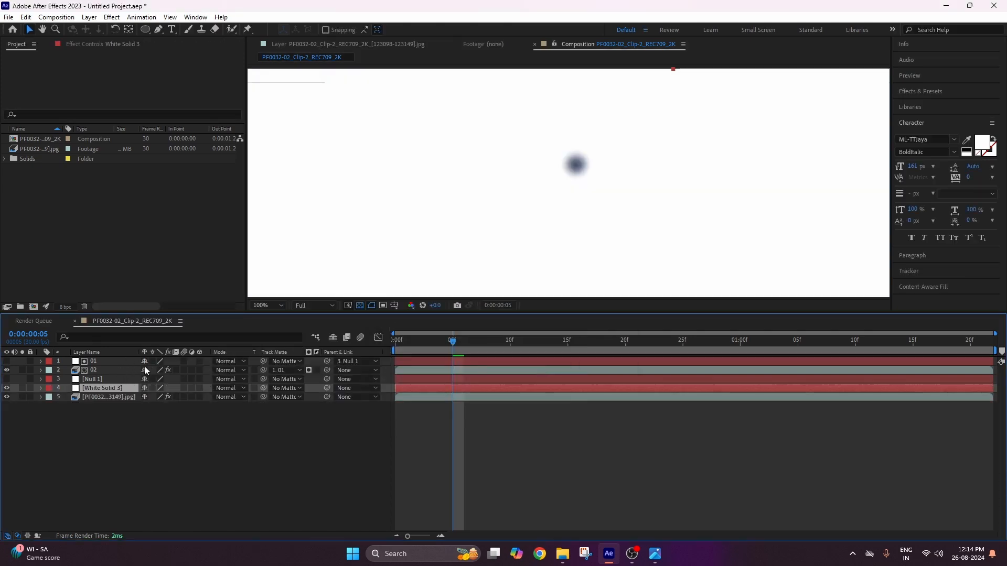
# Parent White Solid 3 to Null 1 so it follows the tracked motion.
pyautogui.click(89, 398)
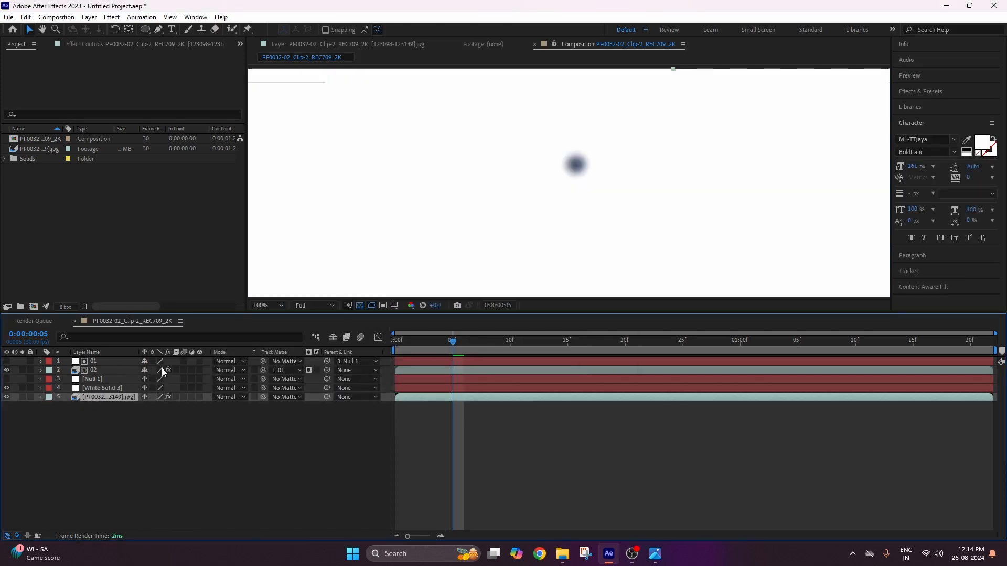
pyautogui.click(88, 388)
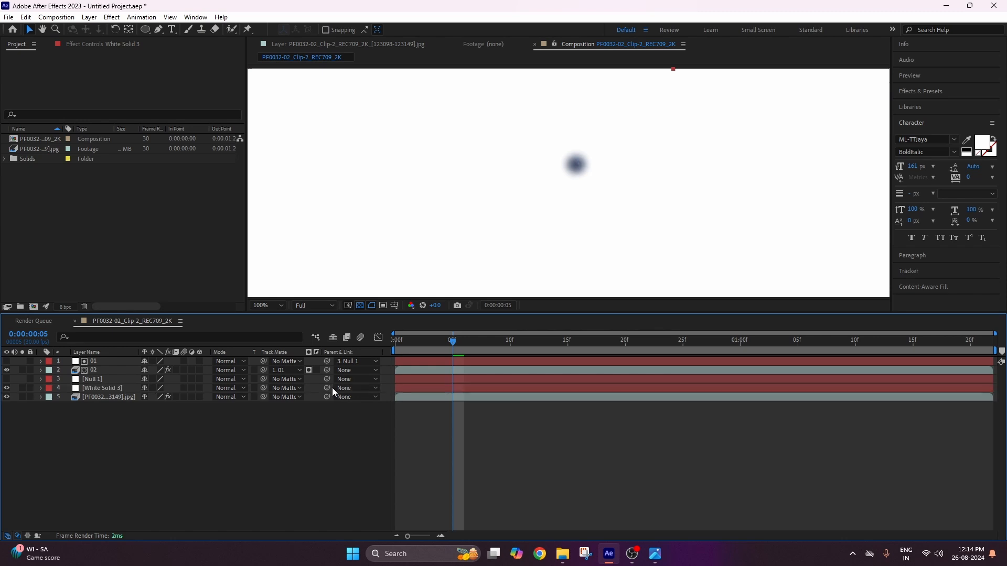
pyautogui.moveTo(327, 388); pyautogui.dragTo(87, 383)
# Duplicate the original footage layer and use White Solid 3 as the copy's track matte.
pyautogui.click(102, 400)
pyautogui.hotkey('ctrl', 'd')
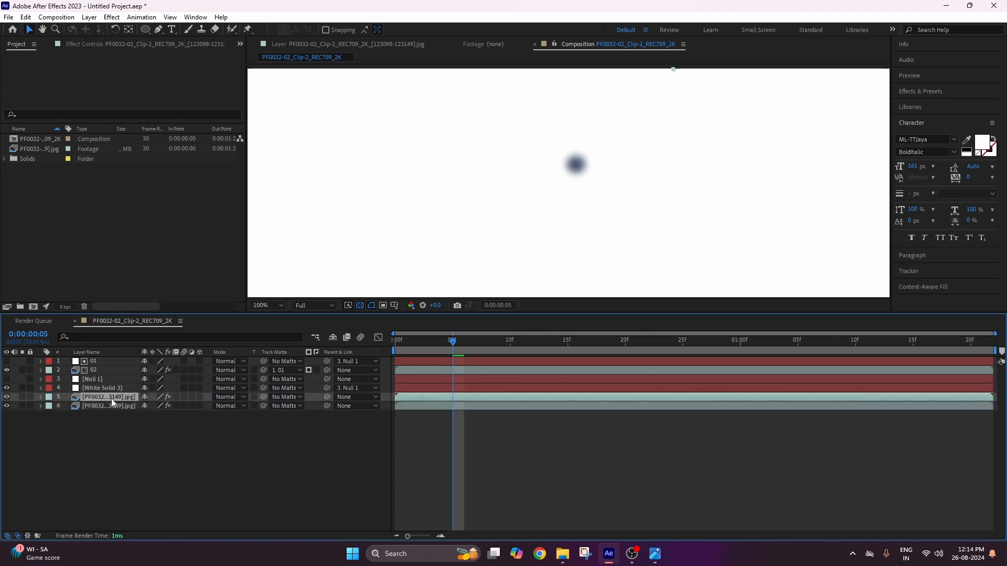
pyautogui.click(285, 398)
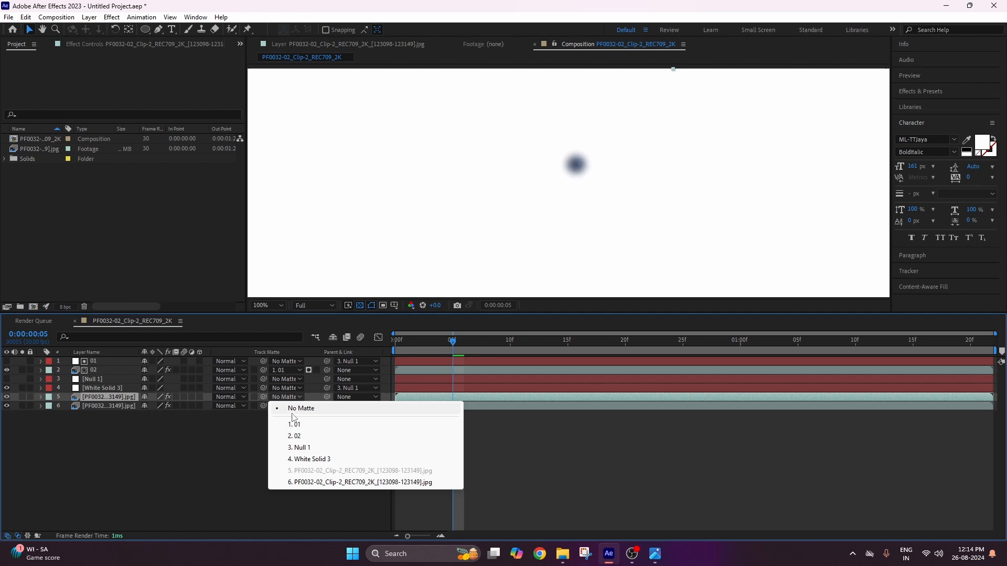
pyautogui.click(304, 460)
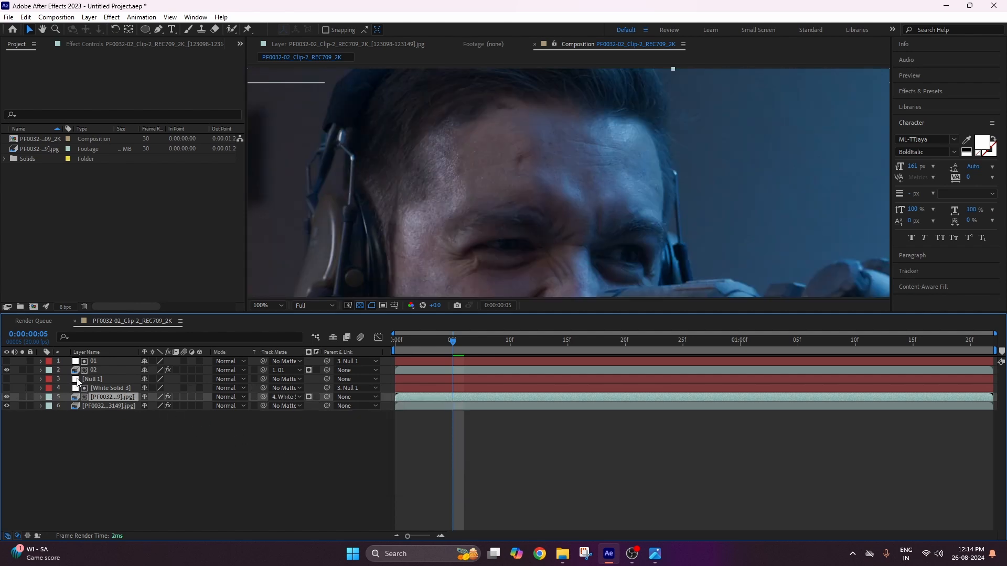
# Hide the original footage and draw a small elliptical mask on White Solid 3 around the remaining forehead mark.
pyautogui.click(108, 388)
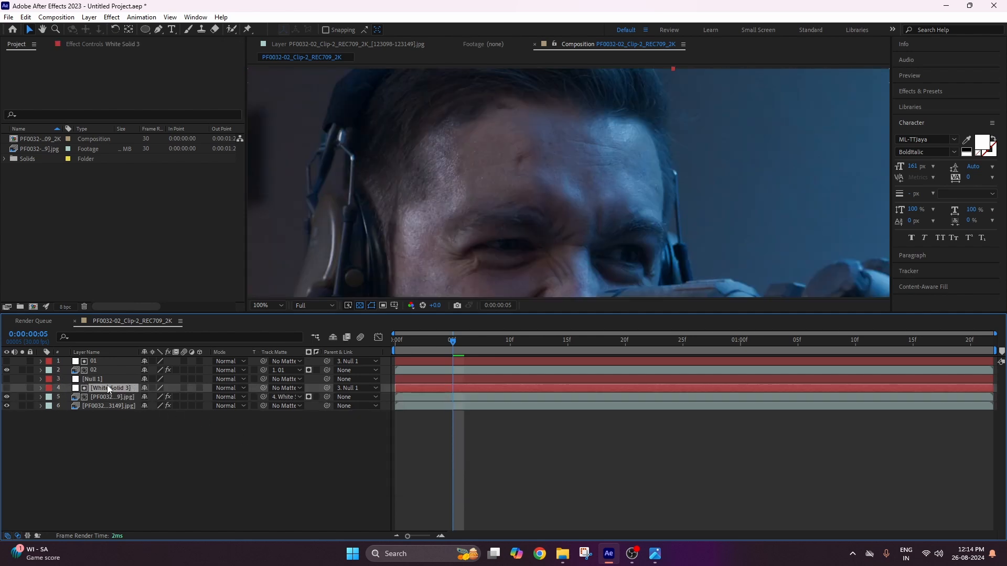
pyautogui.click(6, 405)
pyautogui.scroll(2, 545, 164)
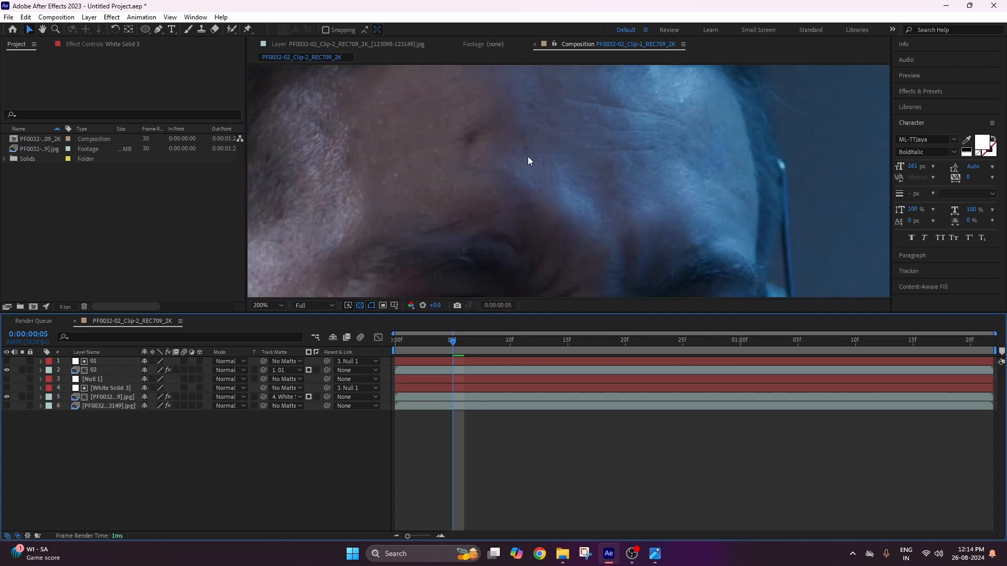
pyautogui.click(146, 31)
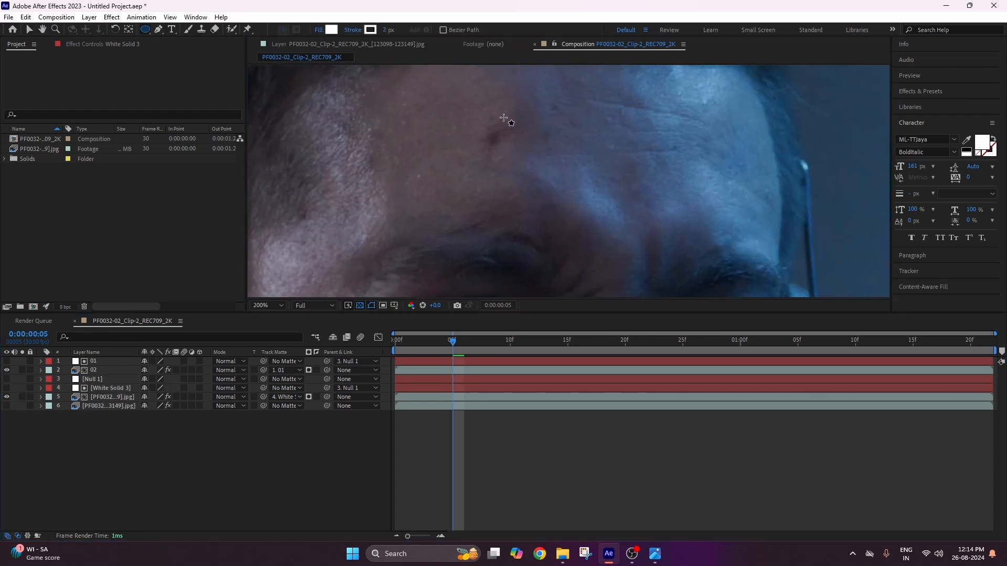
pyautogui.moveTo(491, 148); pyautogui.dragTo(516, 170)
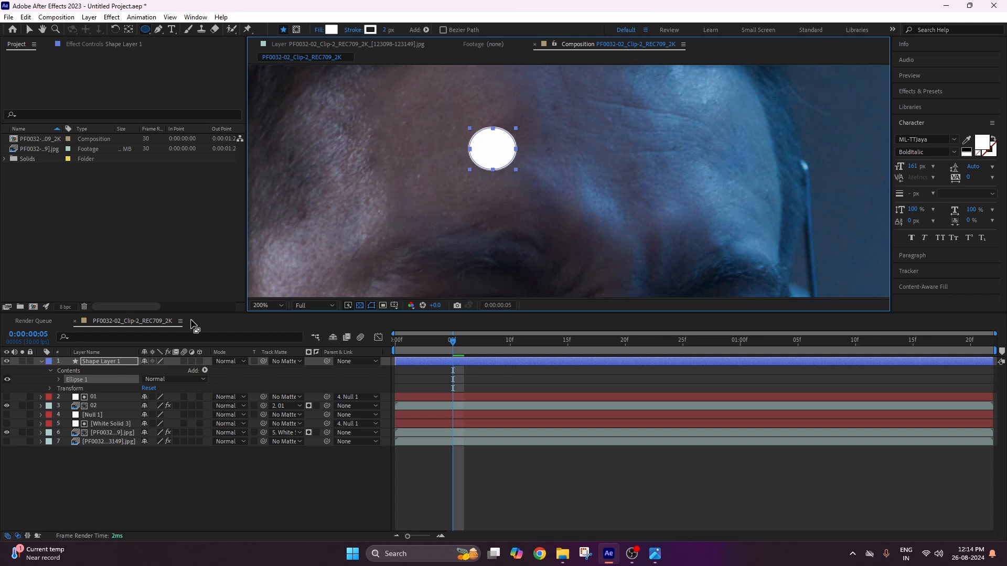
pyautogui.press('Delete')
pyautogui.click(103, 388)
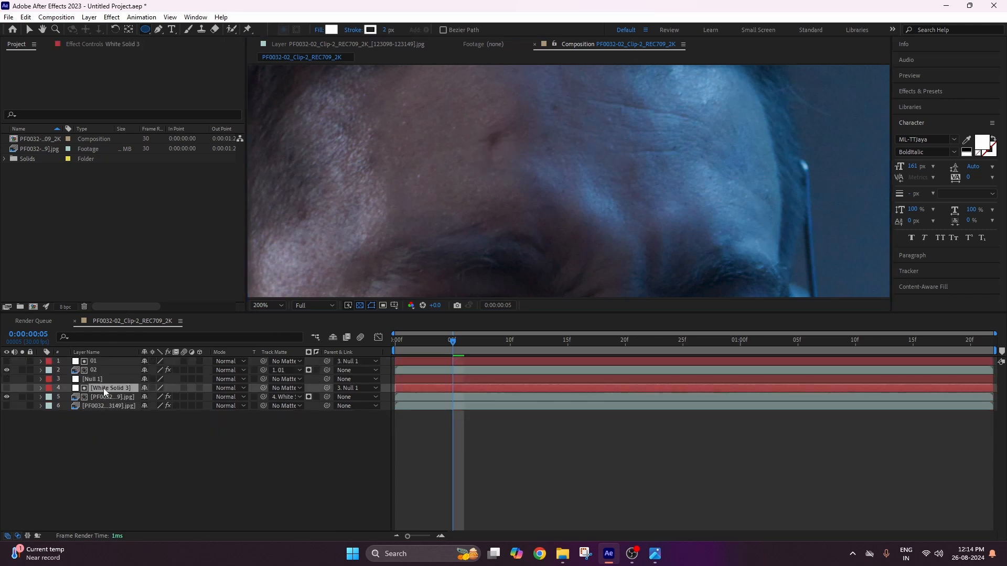
pyautogui.moveTo(483, 131); pyautogui.dragTo(523, 170)
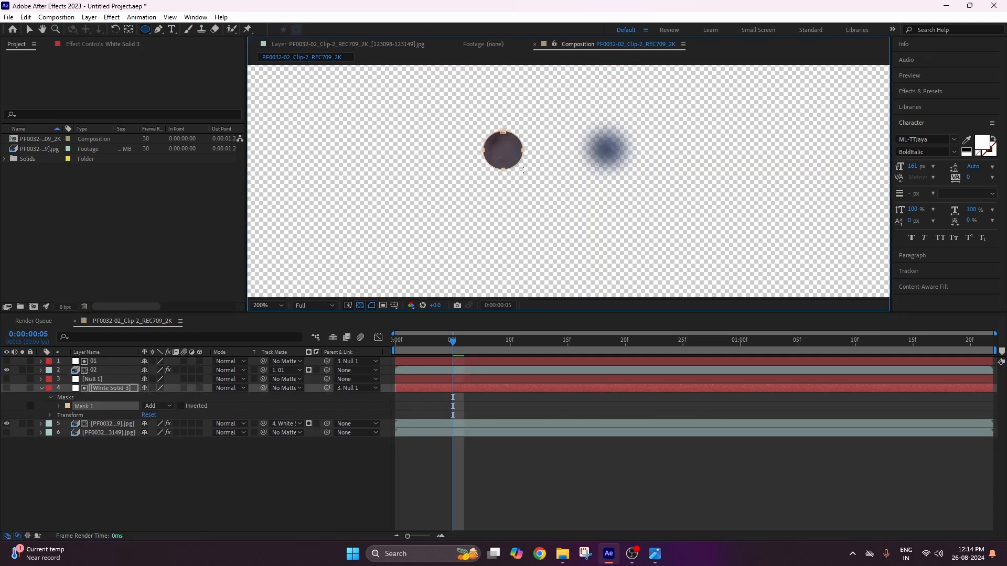
# Move the elliptical mask slightly up and left to center it on the mark, and show the original footage again.
pyautogui.press('v')
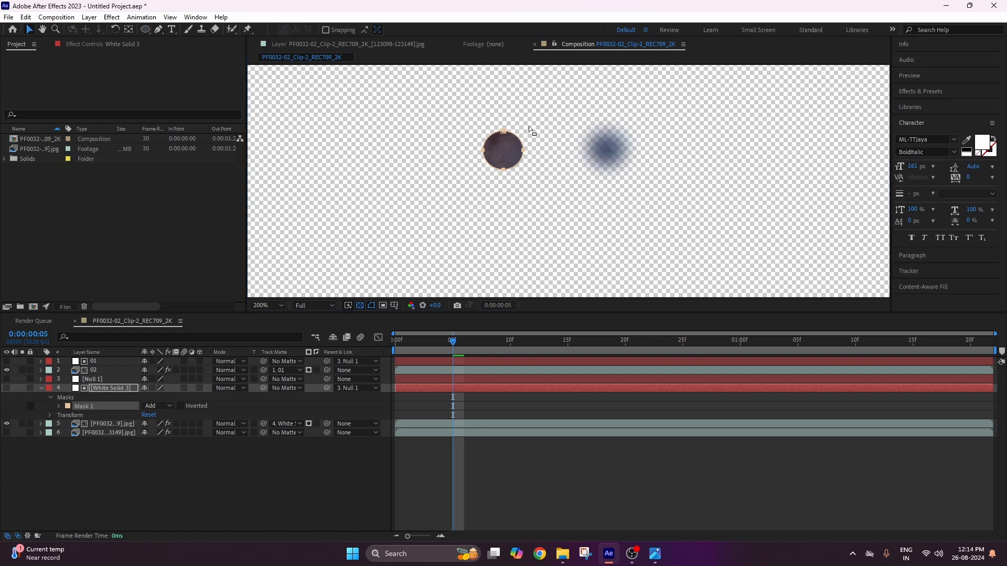
pyautogui.moveTo(508, 149); pyautogui.dragTo(502, 134)
pyautogui.click(148, 499)
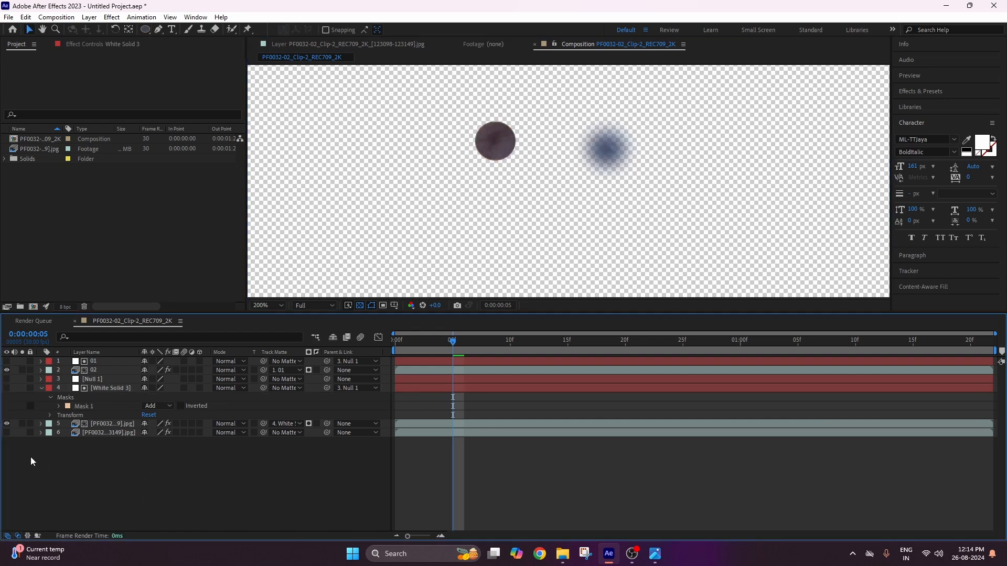
pyautogui.click(7, 433)
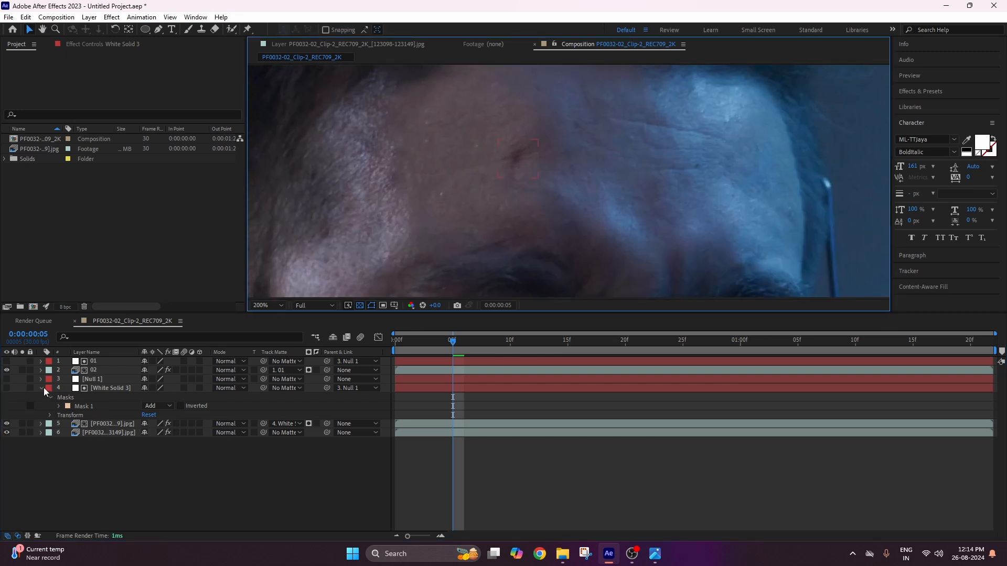
# Shift the footage copy matted by White Solid 3 sideways so clean skin covers the forehead mark.
pyautogui.click(41, 388)
pyautogui.click(97, 390)
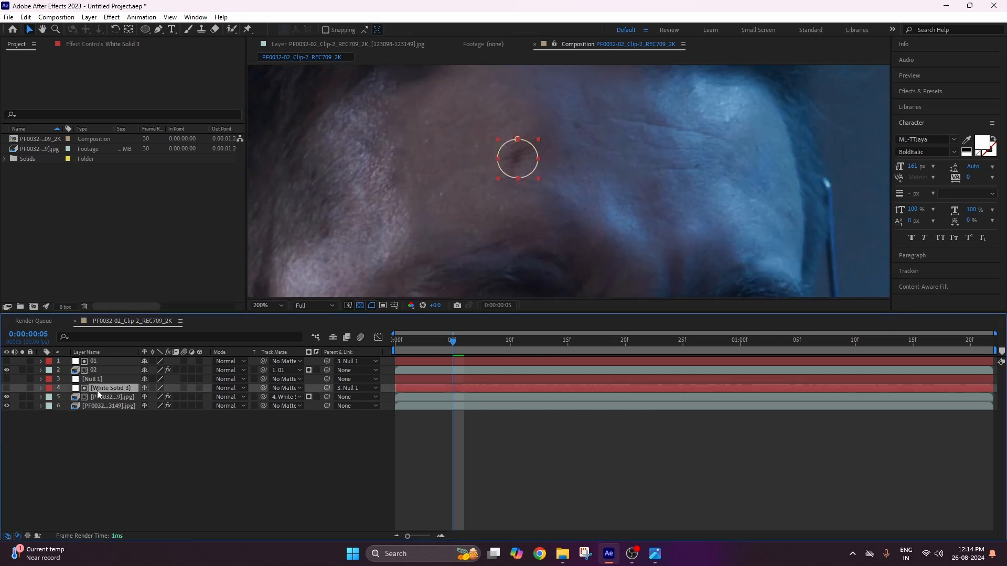
pyautogui.click(119, 395)
pyautogui.click(522, 167)
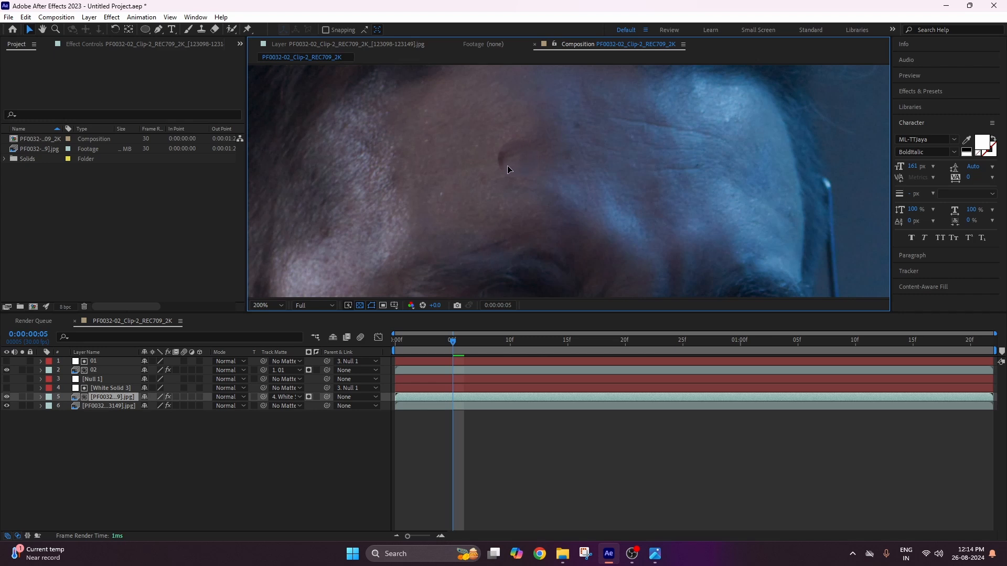
pyautogui.moveTo(513, 166)
pyautogui.mouseDown()
pyautogui.moveTo(560, 165)
pyautogui.moveTo(532, 168)
pyautogui.mouseUp()
# Set the mask feather of Mask 1 on White Solid 3 to 29 pixels.
pyautogui.click(95, 389)
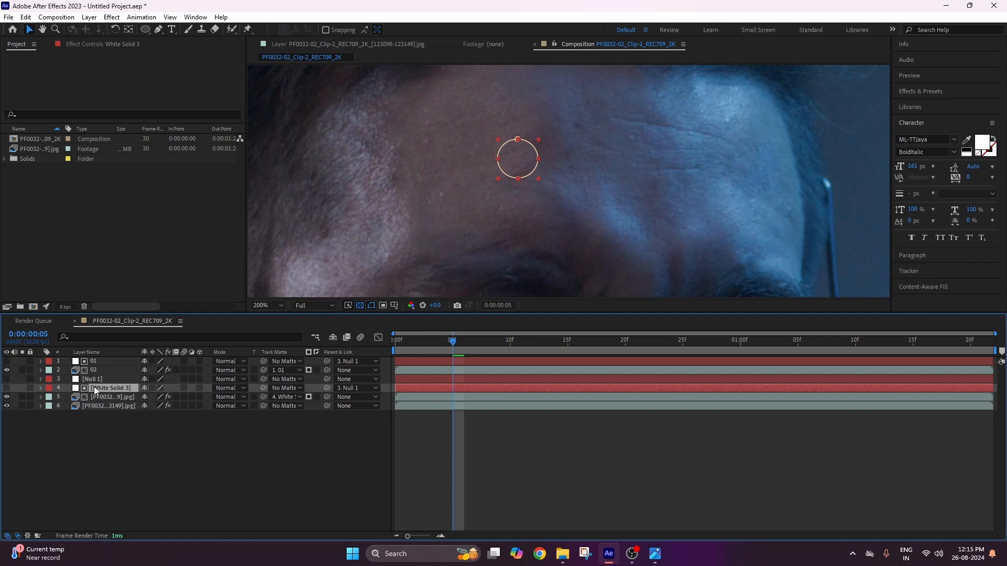
pyautogui.press('m')
pyautogui.press('m')
pyautogui.moveTo(162, 416); pyautogui.dragTo(163, 416)
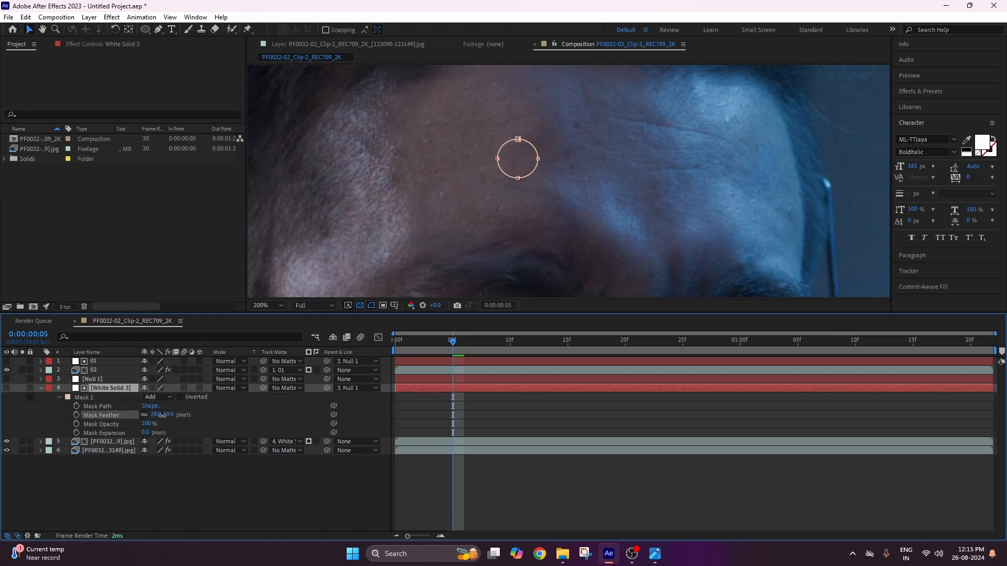
pyautogui.click(164, 469)
# Play back the composition from the start and examine both forehead patches up close around frame 27.
pyautogui.scroll(-4, 496, 146)
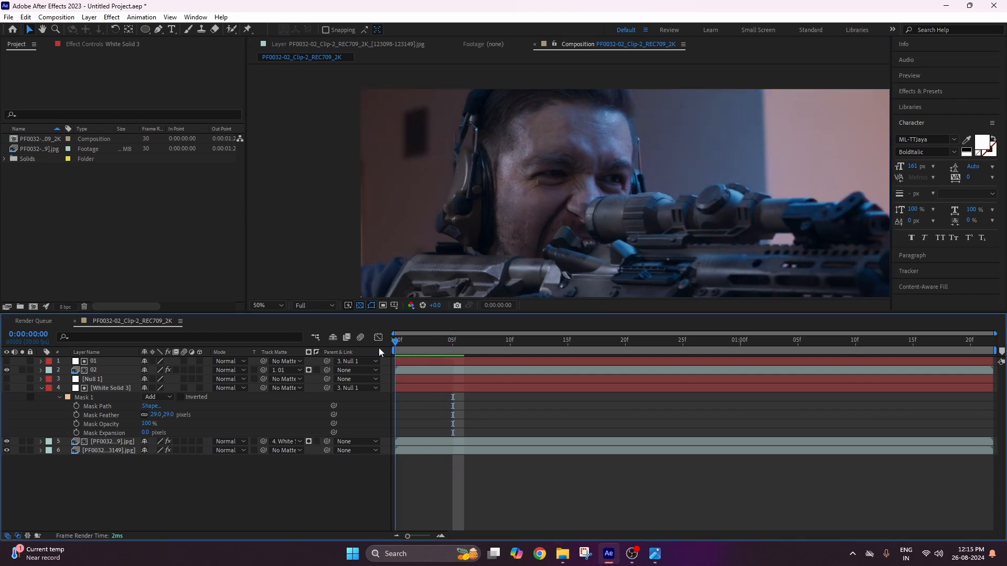
pyautogui.press('Home')
pyautogui.press('space')
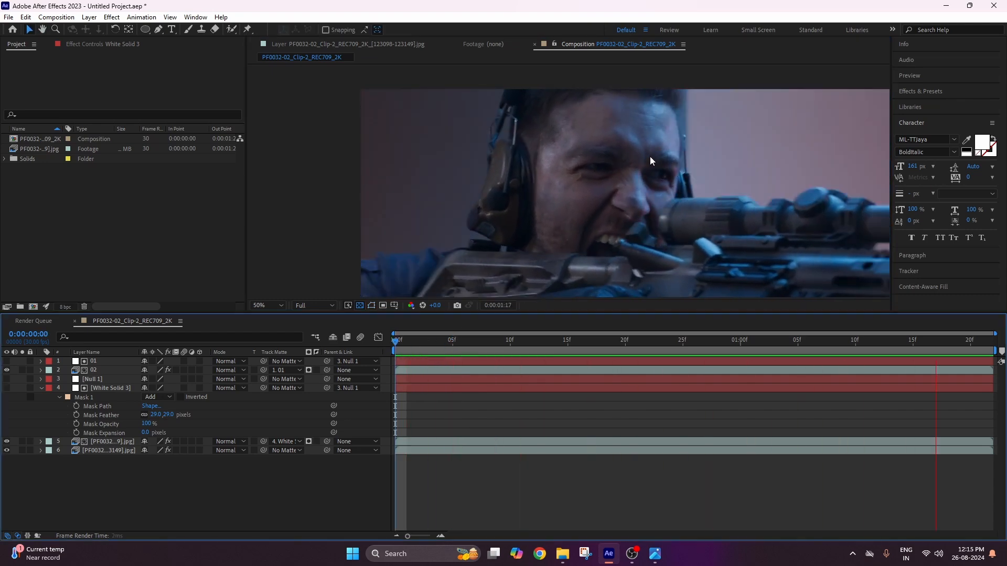
pyautogui.press('space')
pyautogui.moveTo(650, 157); pyautogui.dragTo(520, 211)
pyautogui.press('.')
pyautogui.press('.')
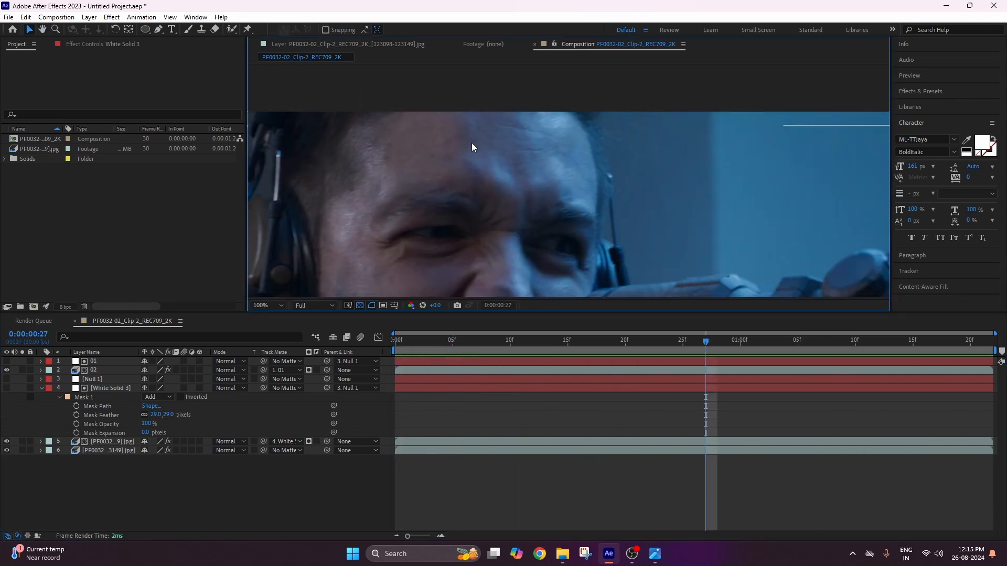
pyautogui.moveTo(418, 169); pyautogui.dragTo(521, 185)
pyautogui.scroll(-1, 542, 156)
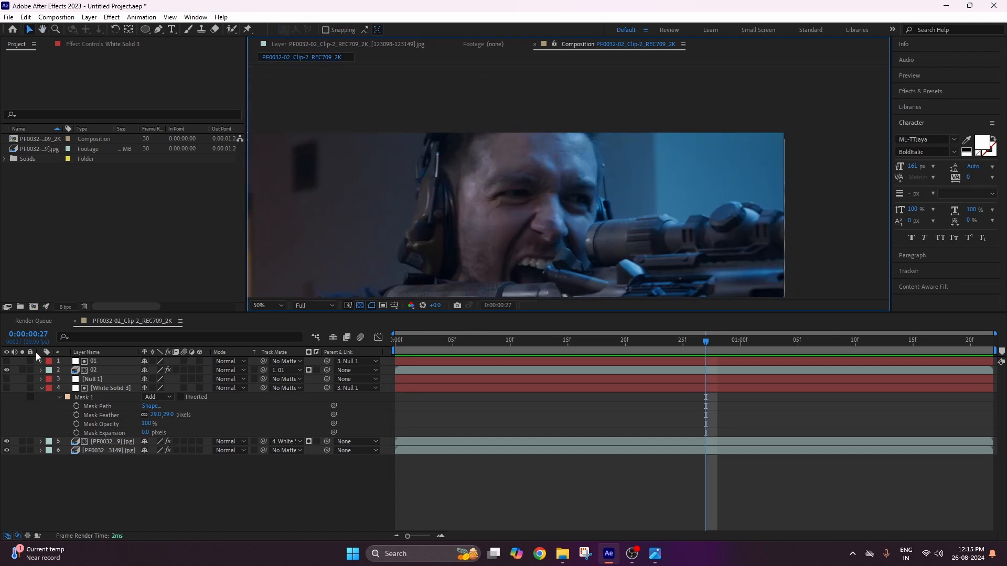
# Collapse White Solid 3's properties and compare the cleaned forehead with the original footage soloed at the first frame.
pyautogui.click(41, 389)
pyautogui.moveTo(574, 335); pyautogui.dragTo(271, 355)
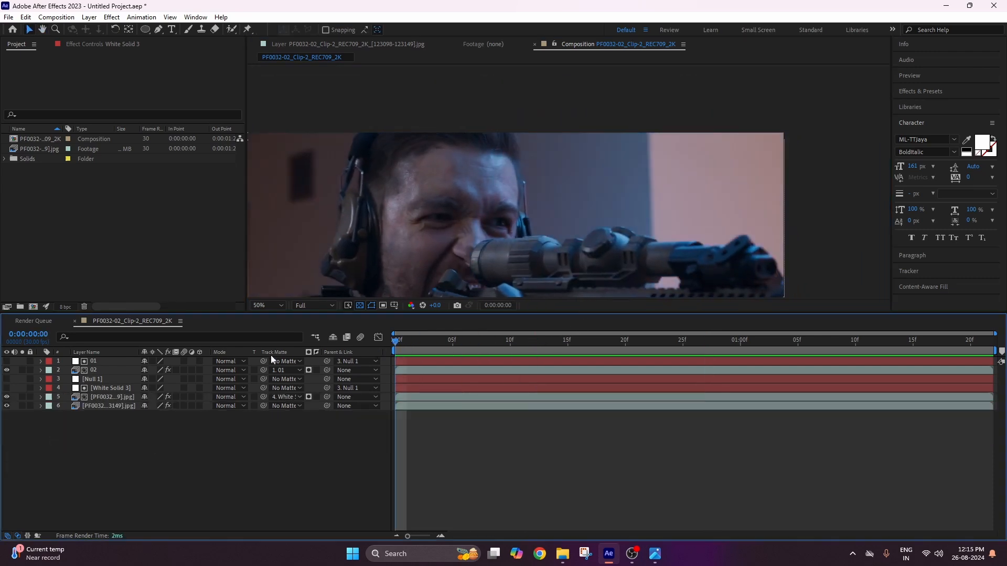
pyautogui.click(23, 405)
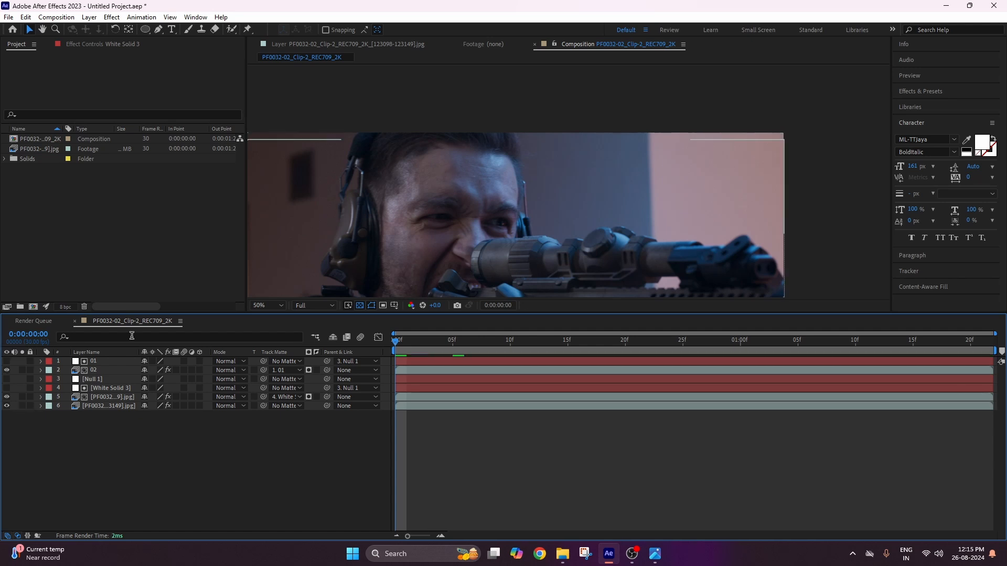
pyautogui.scroll(1, 478, 157)
pyautogui.moveTo(479, 157); pyautogui.dragTo(664, 160)
pyautogui.click(22, 407)
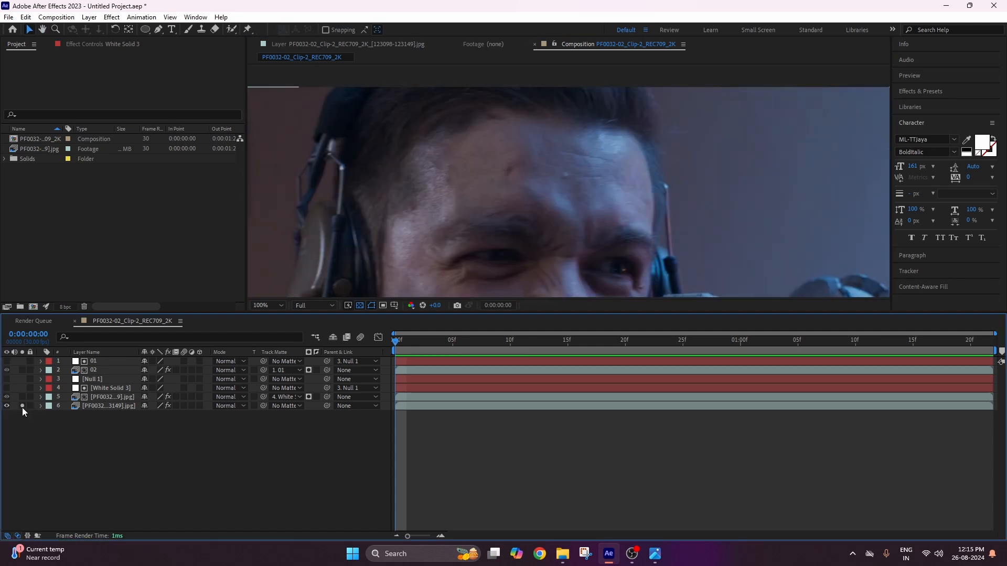
pyautogui.click(22, 406)
pyautogui.scroll(-2, 553, 186)
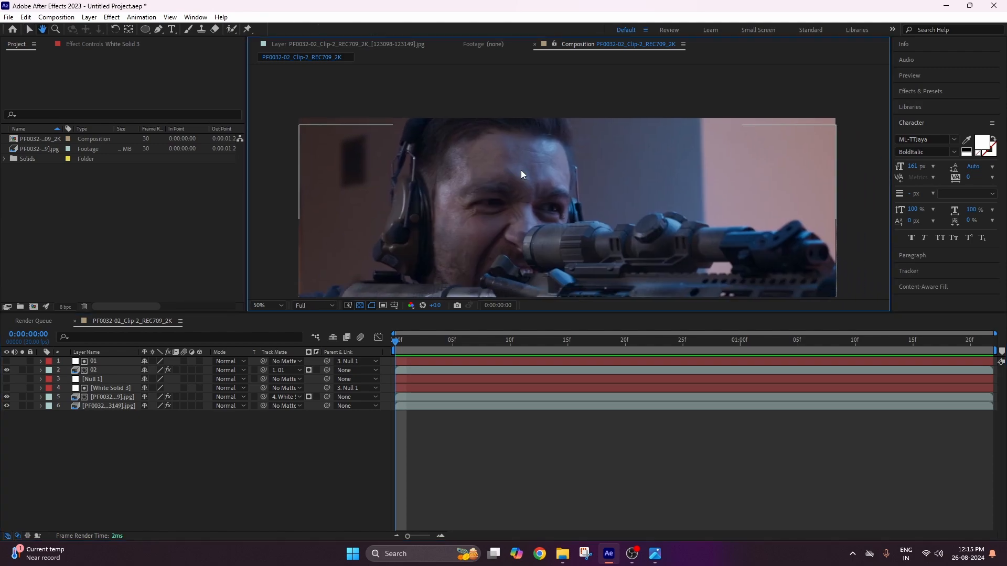
# View the green-screen astronaut still in the image viewer, and return to After Effects to inspect the cleaned forehead up close.
pyautogui.click(655, 554)
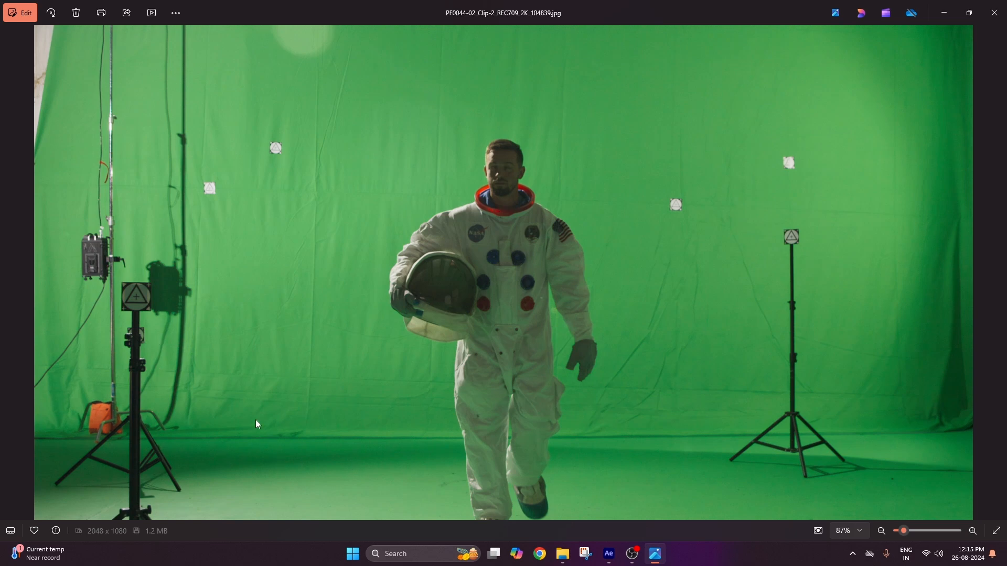
pyautogui.click(608, 554)
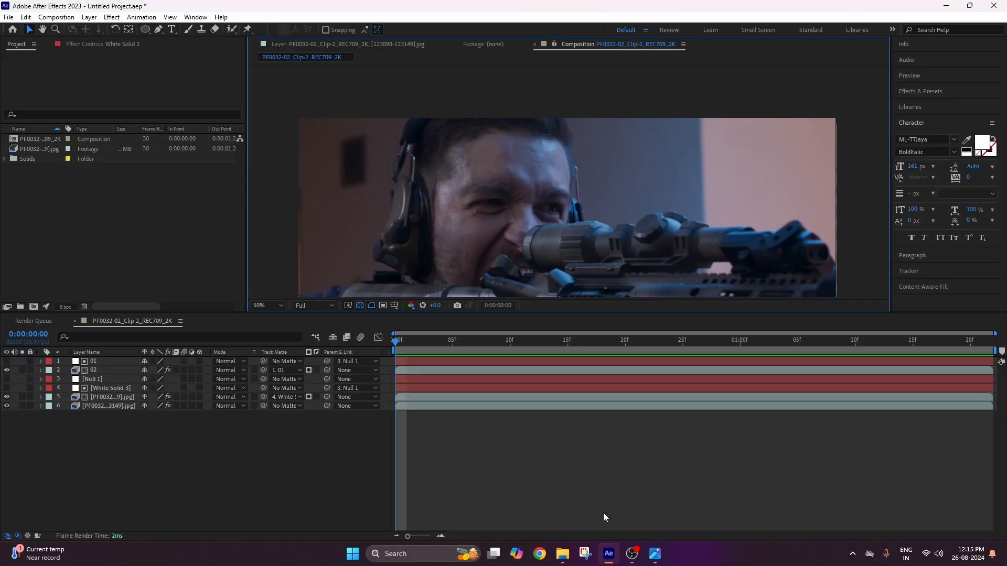
pyautogui.moveTo(489, 163); pyautogui.dragTo(470, 200)
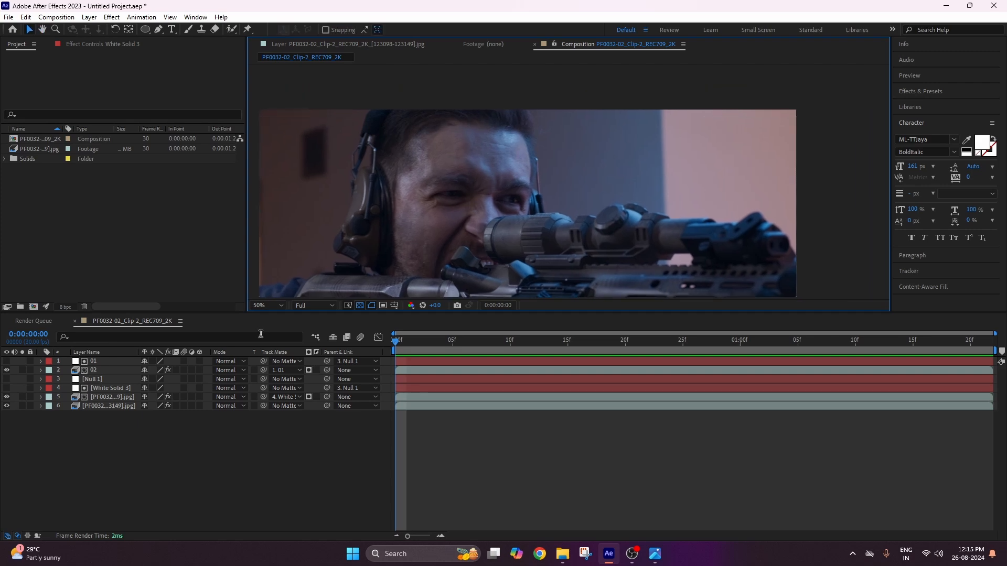
pyautogui.scroll(2, 443, 152)
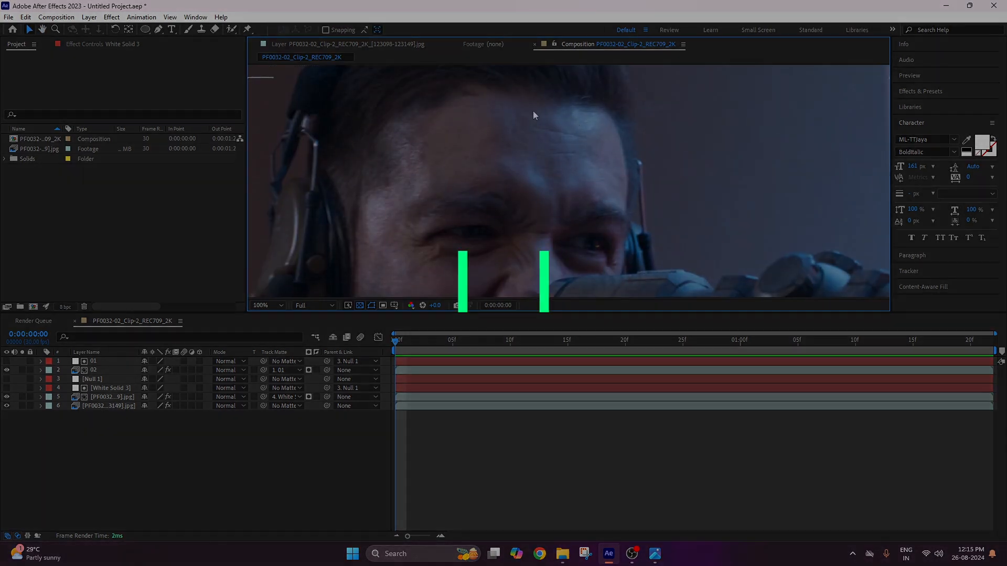